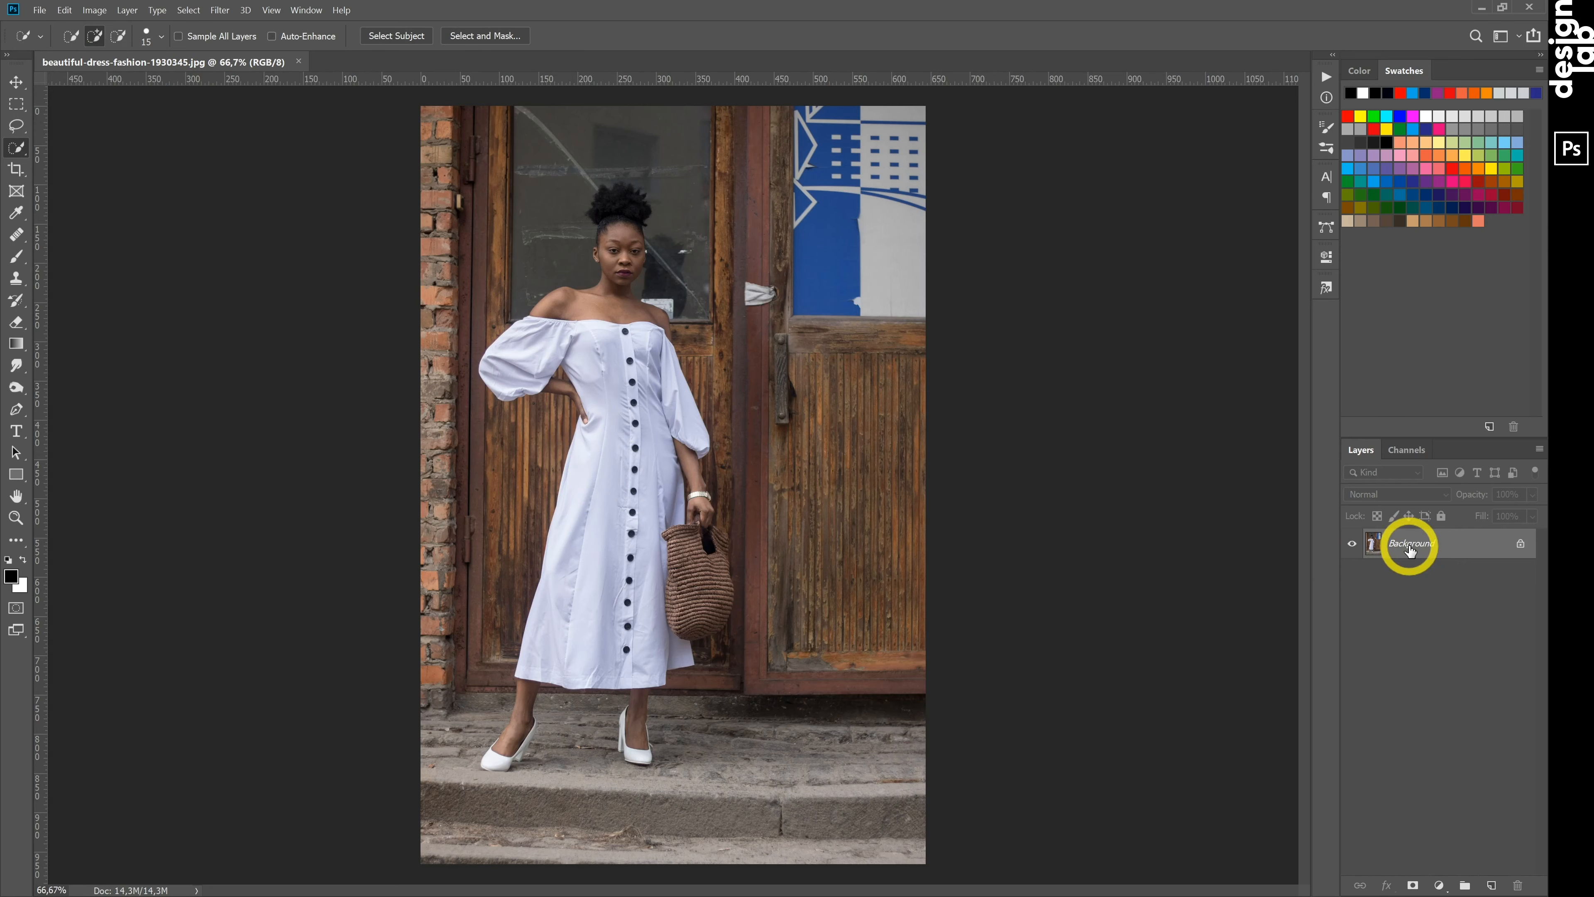
Duplicate the Background layer and select the whole white dress on the copy with the Quick Selection tool at brush size 70
key("ctrl+j")
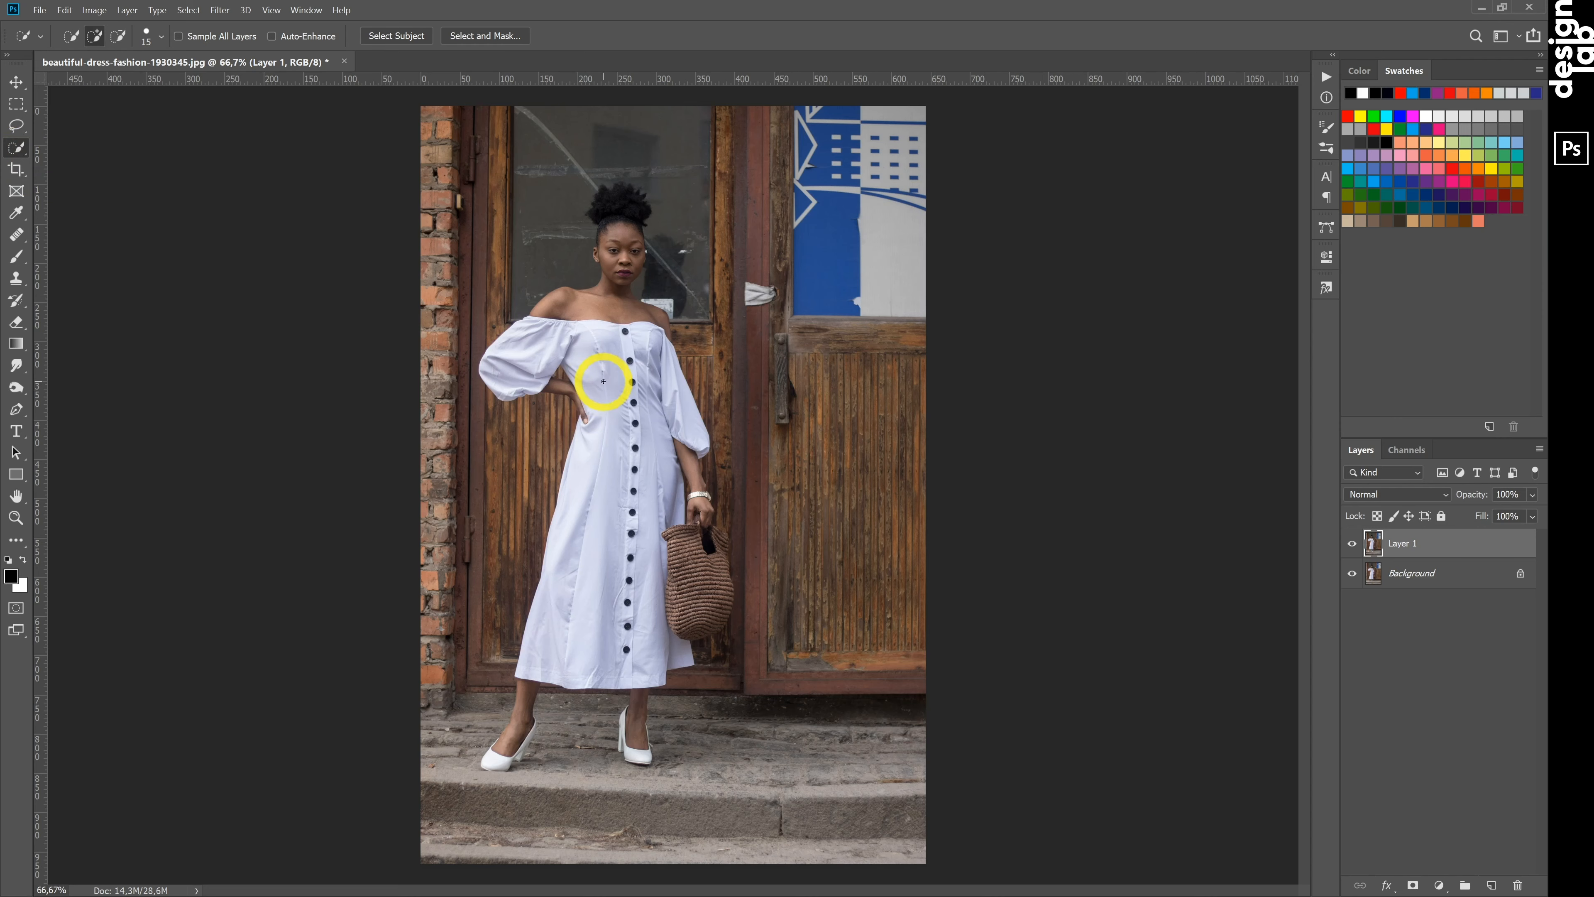
key("bracketright")
key("bracketright")
key("bracketright")
key("bracketright")
key("bracketright")
key("bracketright")
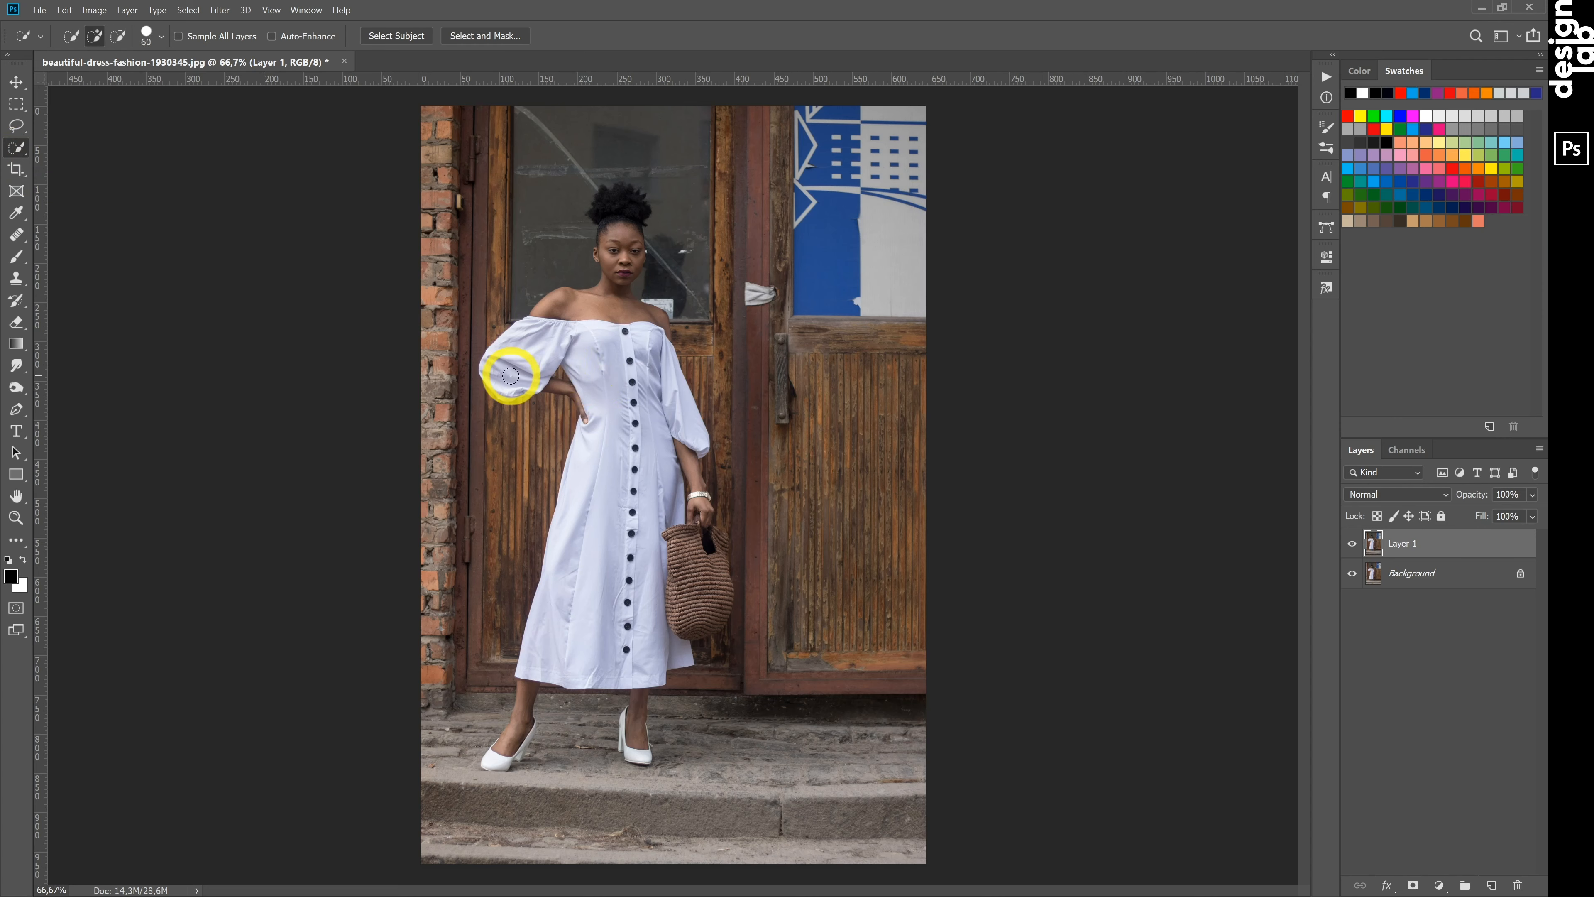
key("bracketright")
mouse_move(511, 376)
left_mouse_down()
mouse_move(540, 355)
mouse_move(633, 370)
mouse_move(623, 505)
mouse_move(653, 479)
left_mouse_up()
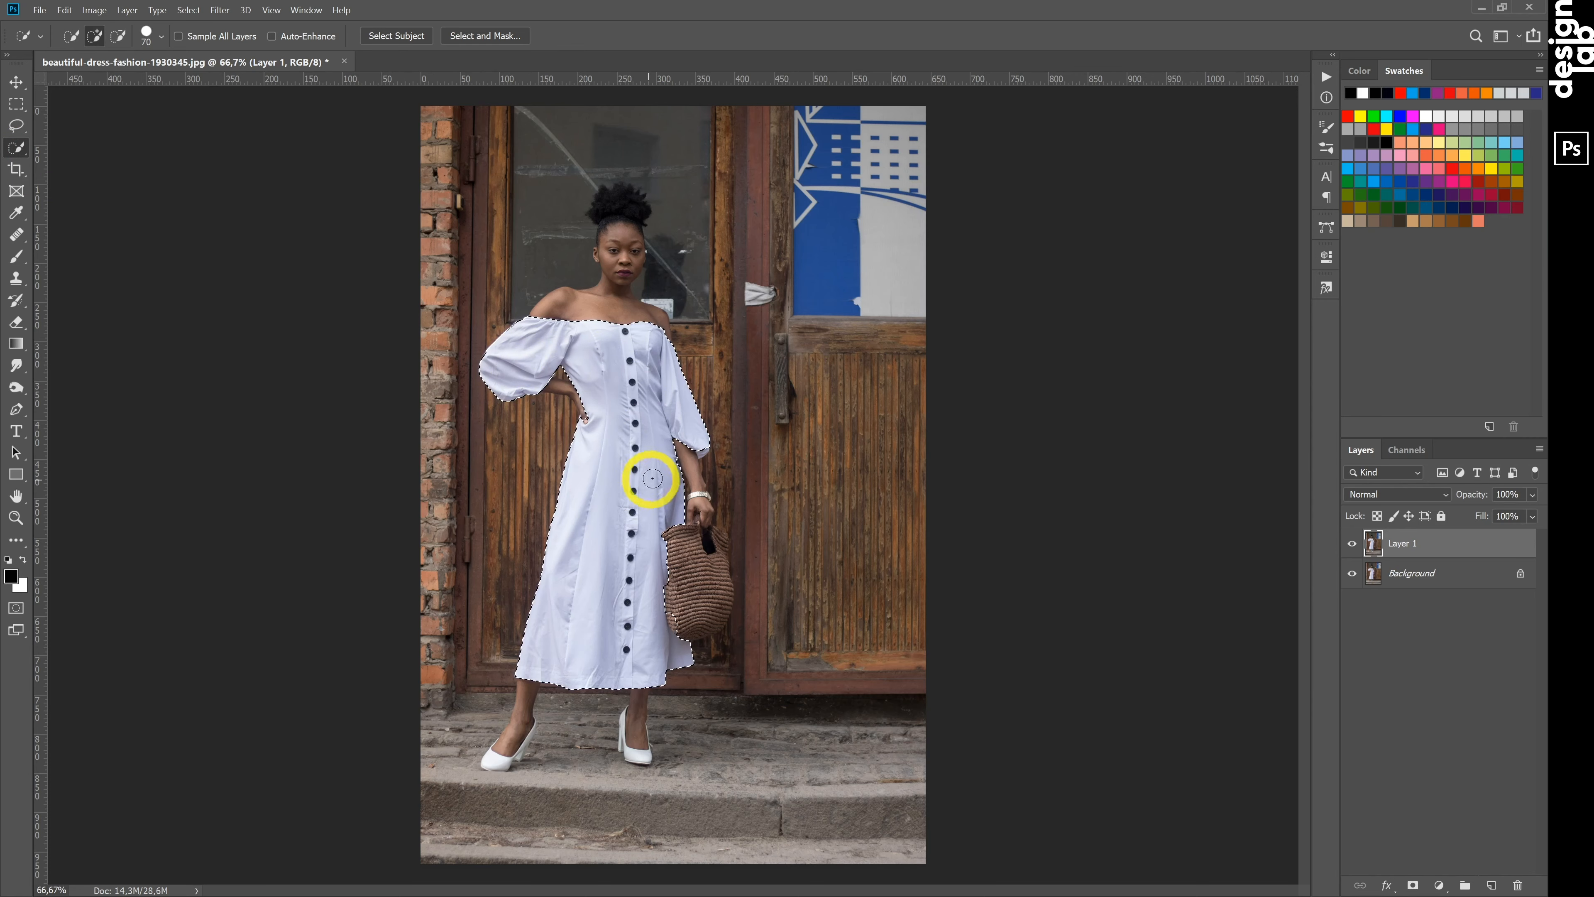
Refine the dress selection along the handbag's lower edge, using a Quick Selection brush size of 20
key("bracketleft")
key("bracketleft")
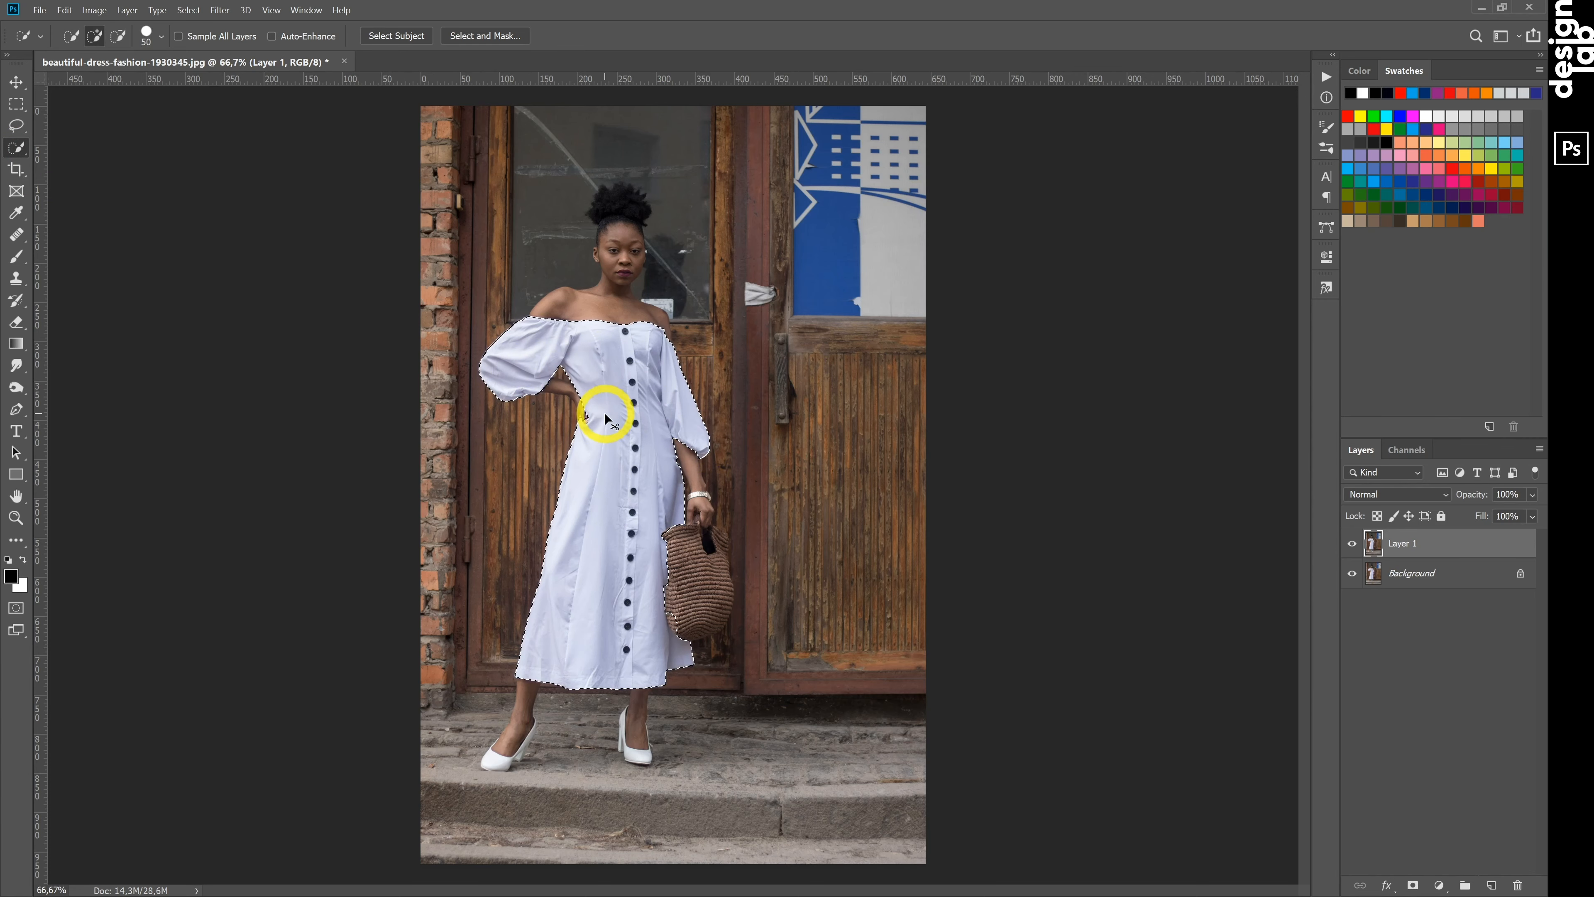
key("ctrl+equal")
key("ctrl+equal")
key("bracketleft")
key("bracketleft")
key("bracketleft")
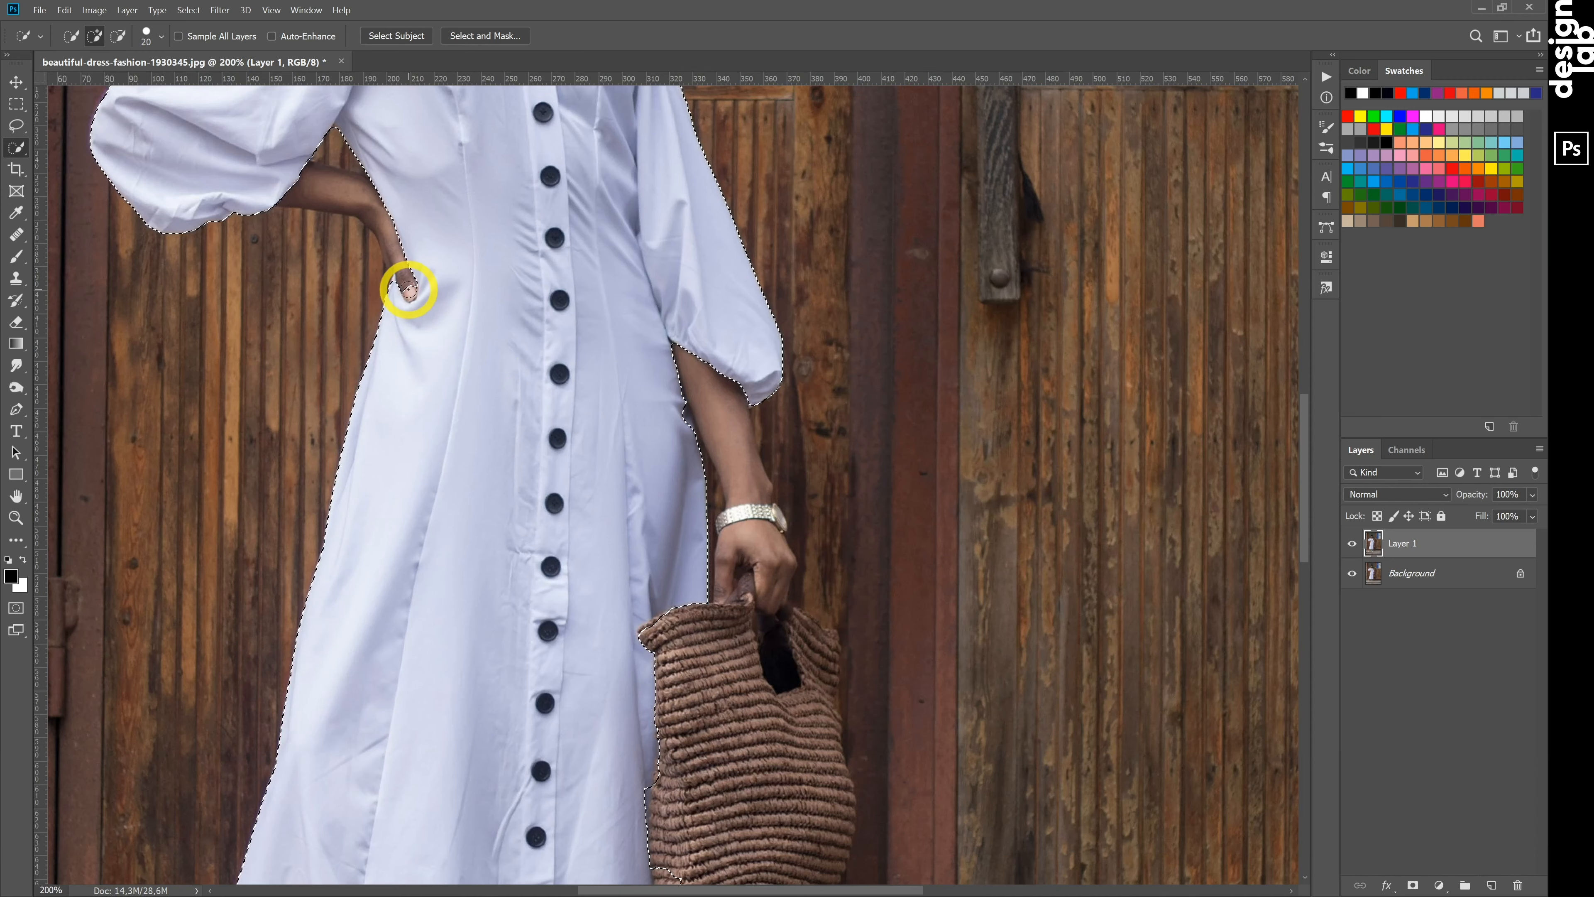
scroll(663, 455, "down", 2)
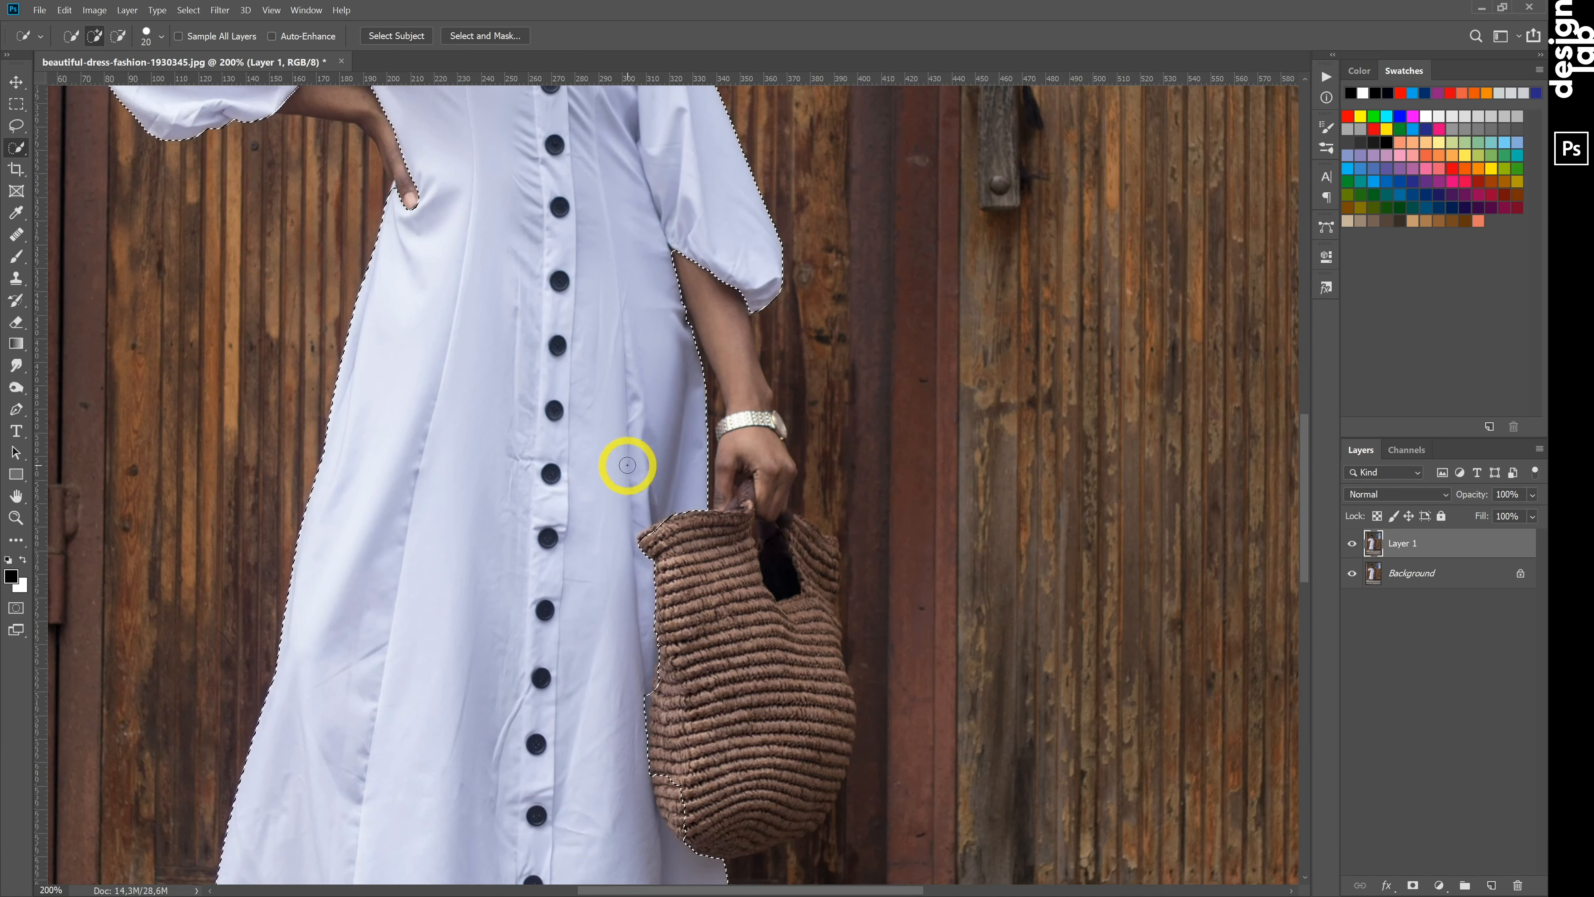
scroll(647, 469, "down", 4)
scroll(625, 496, "down", 2)
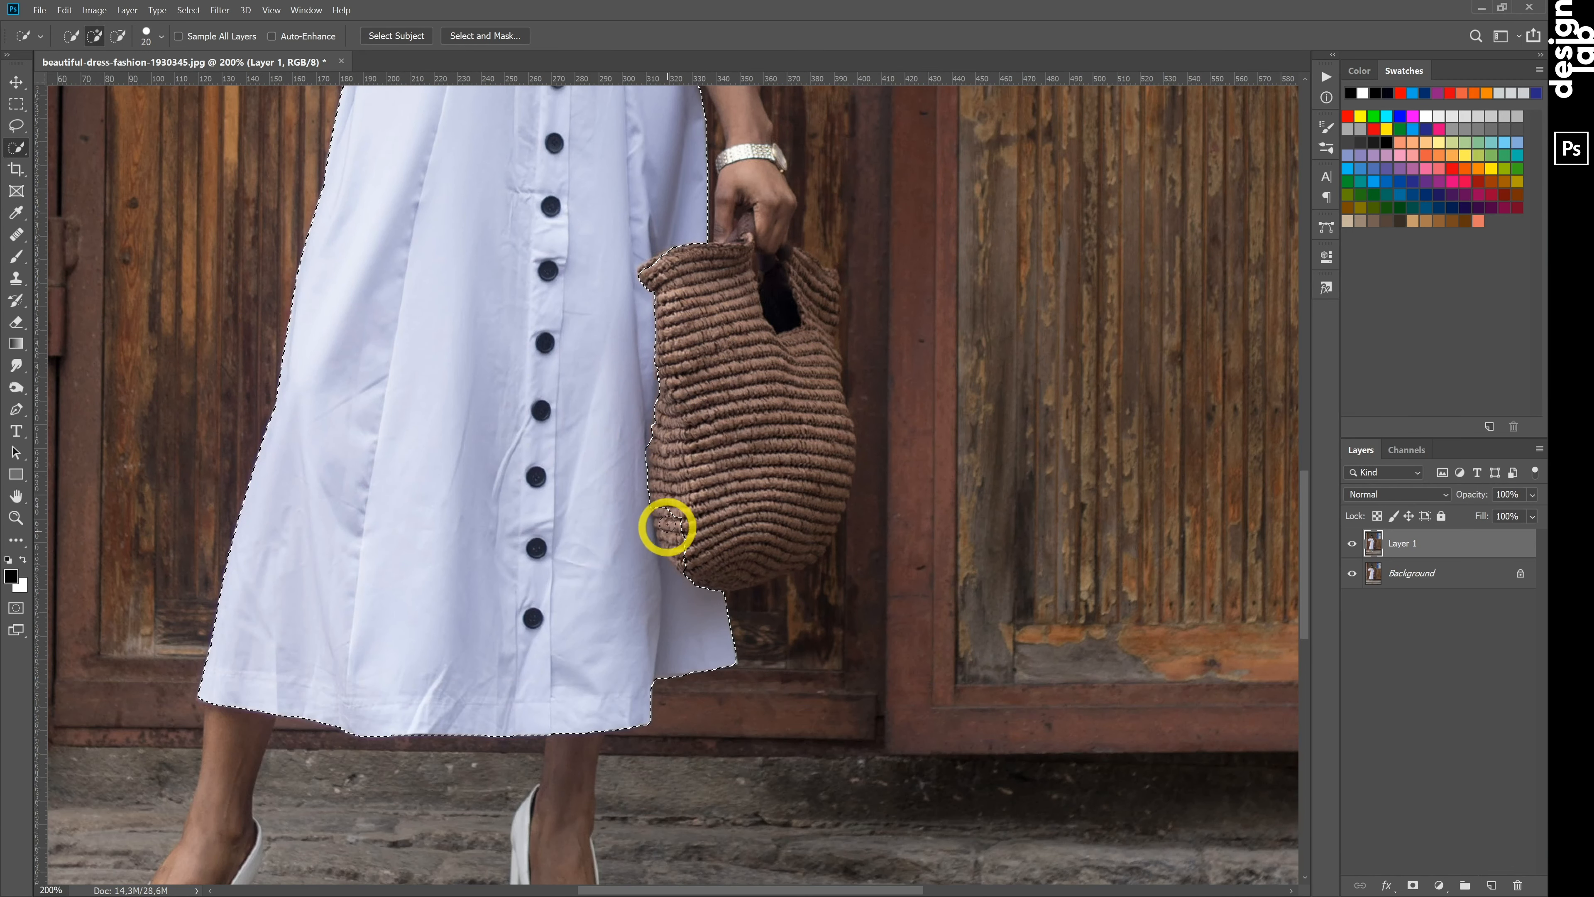
left_click_drag(667, 524, 692, 568)
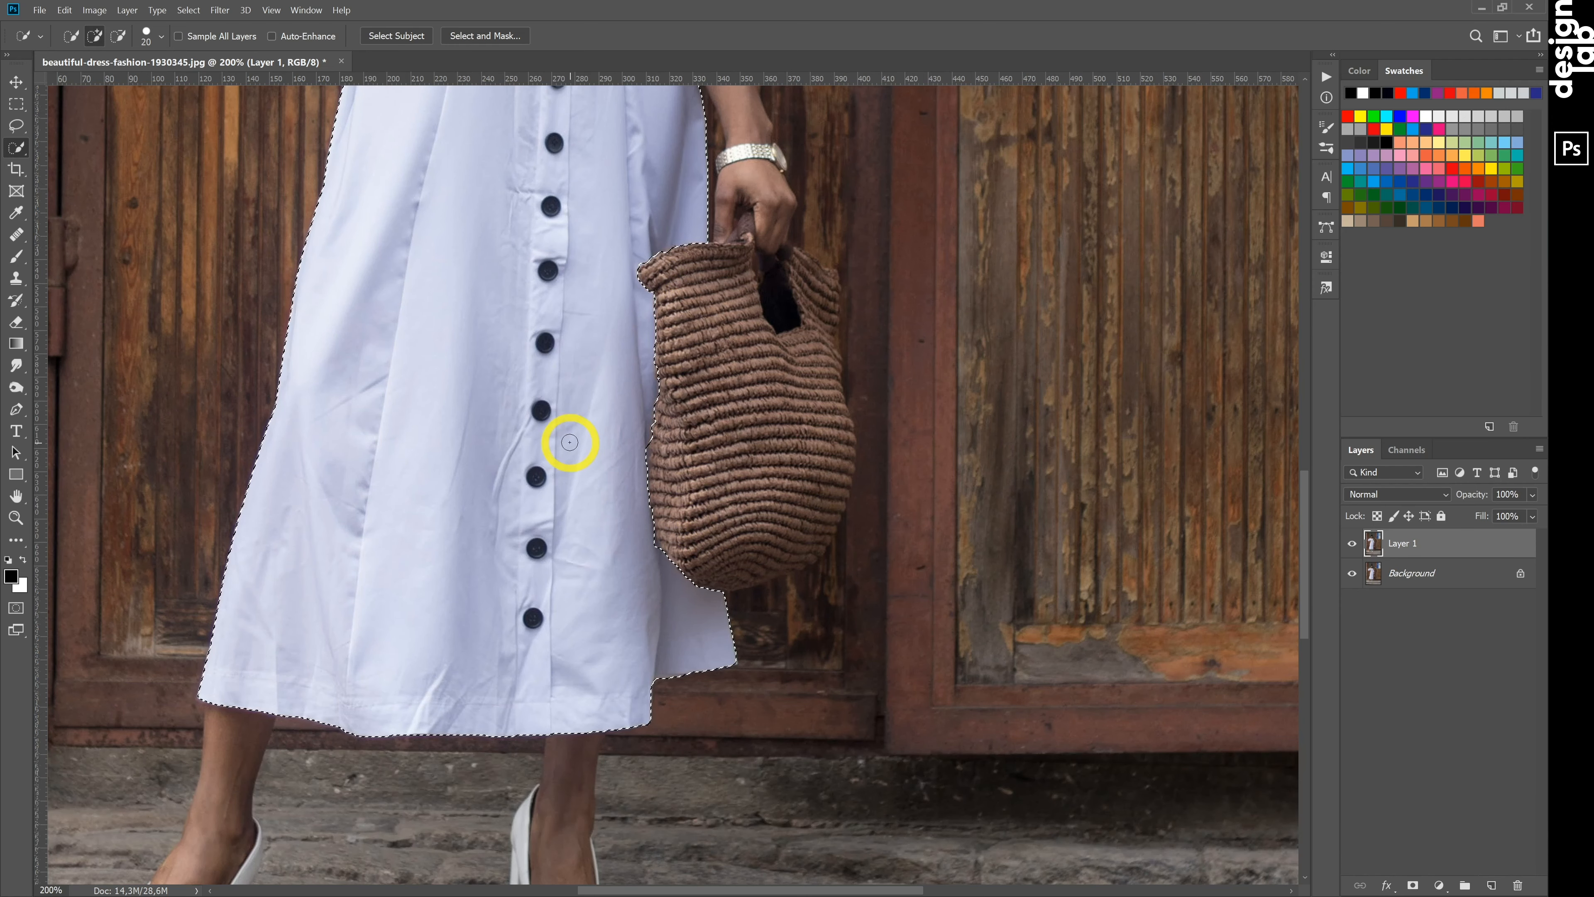
key("ctrl+0")
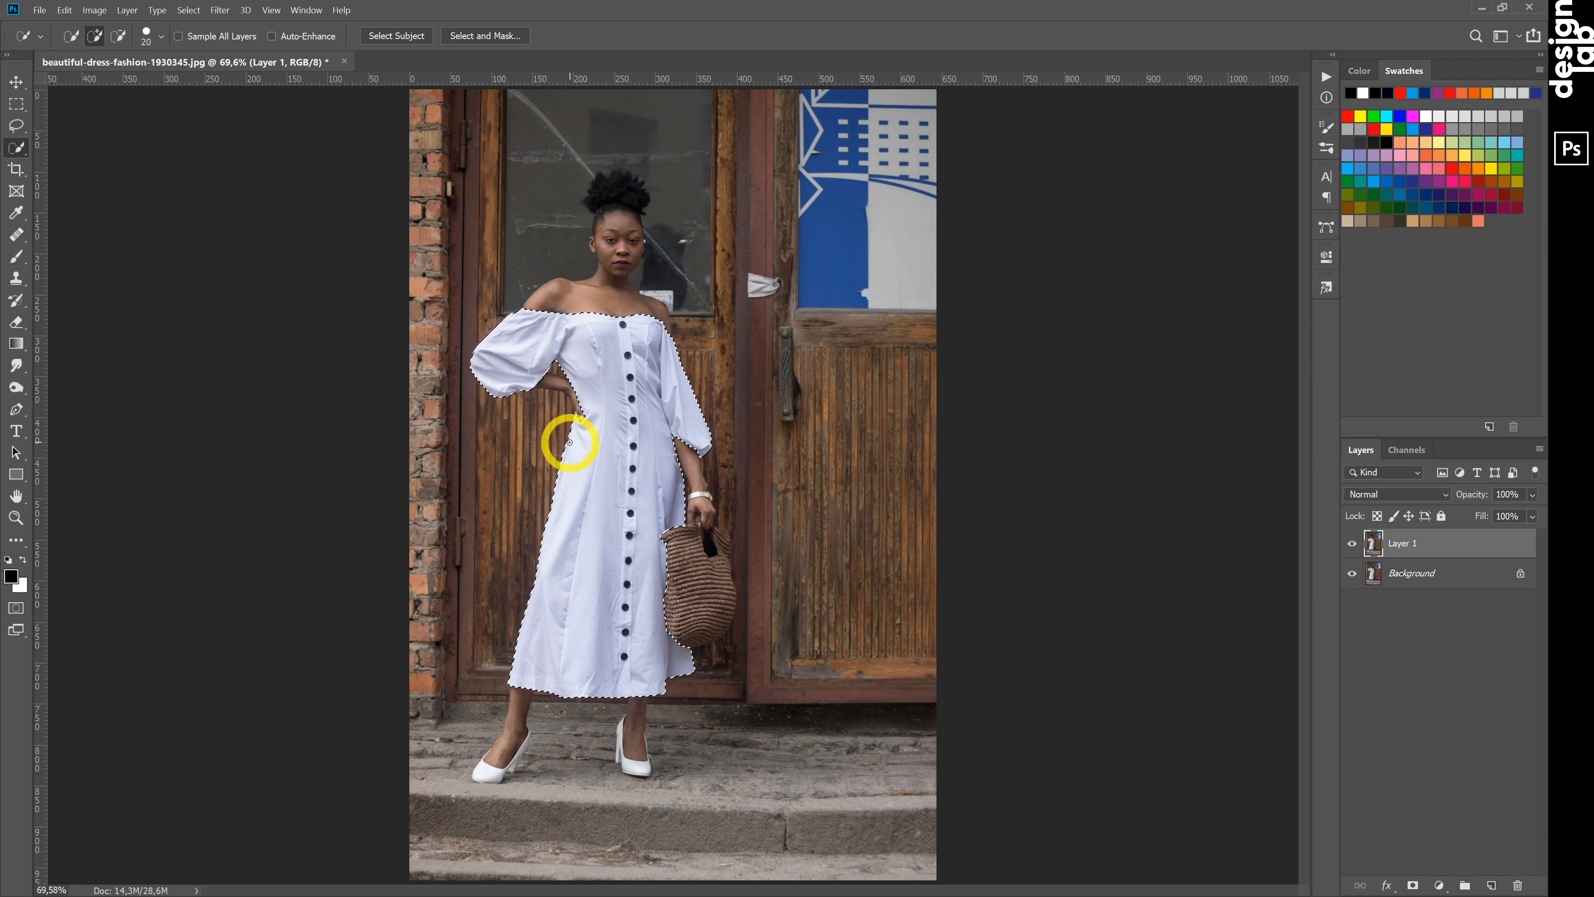
Add a layer mask to Layer 1 that reveals the dress selection, and check the cutout with the Background temporarily hidden
left_click(128, 9)
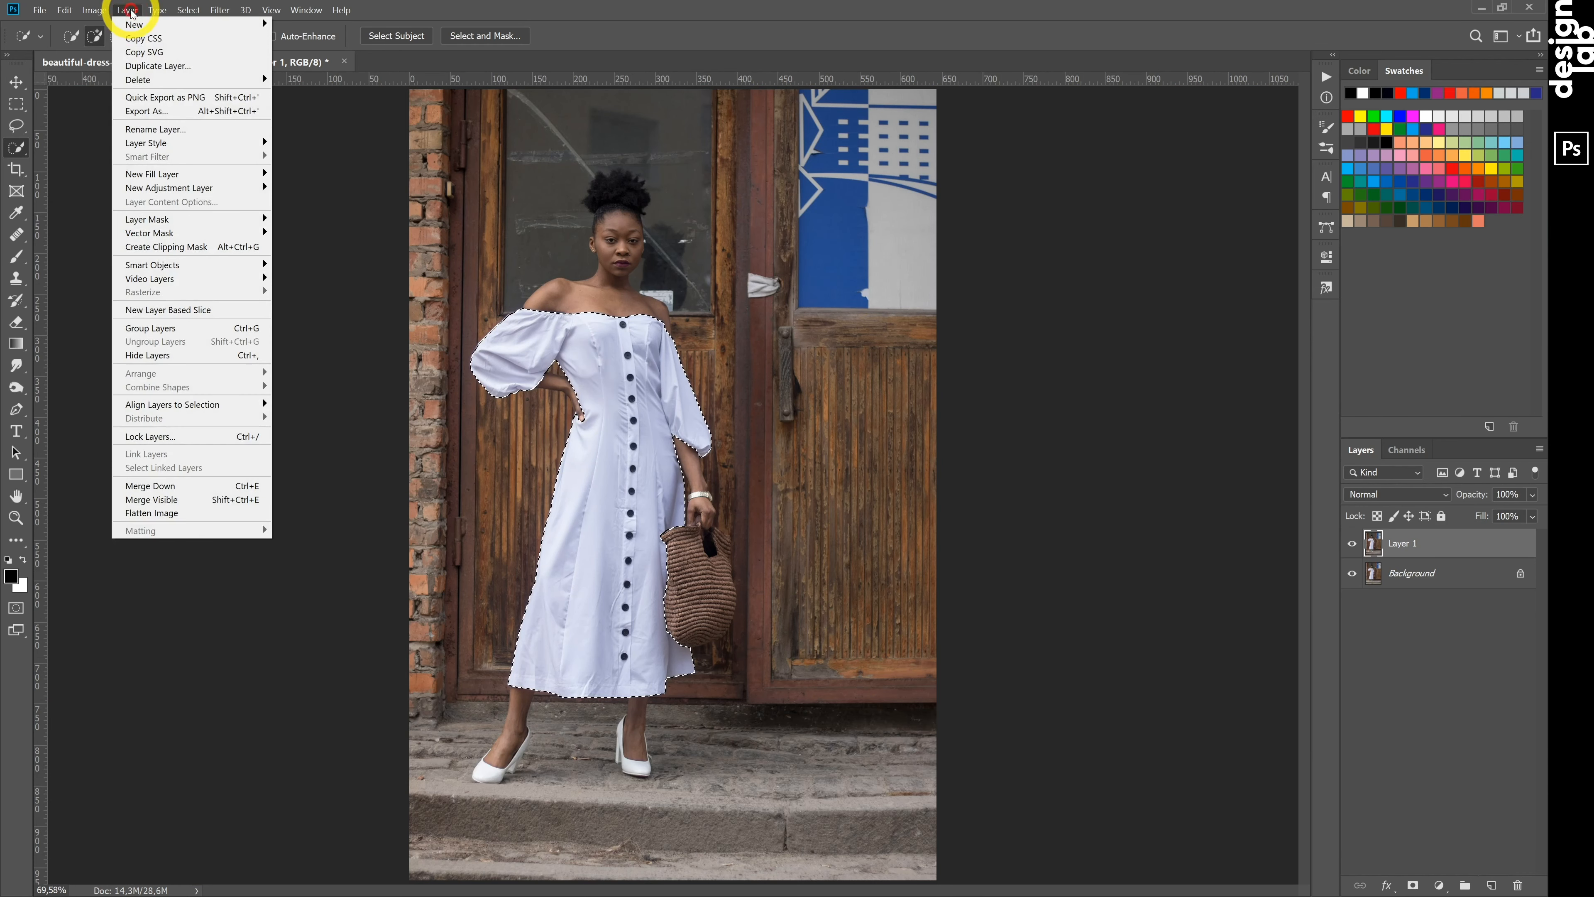
mouse_move(196, 223)
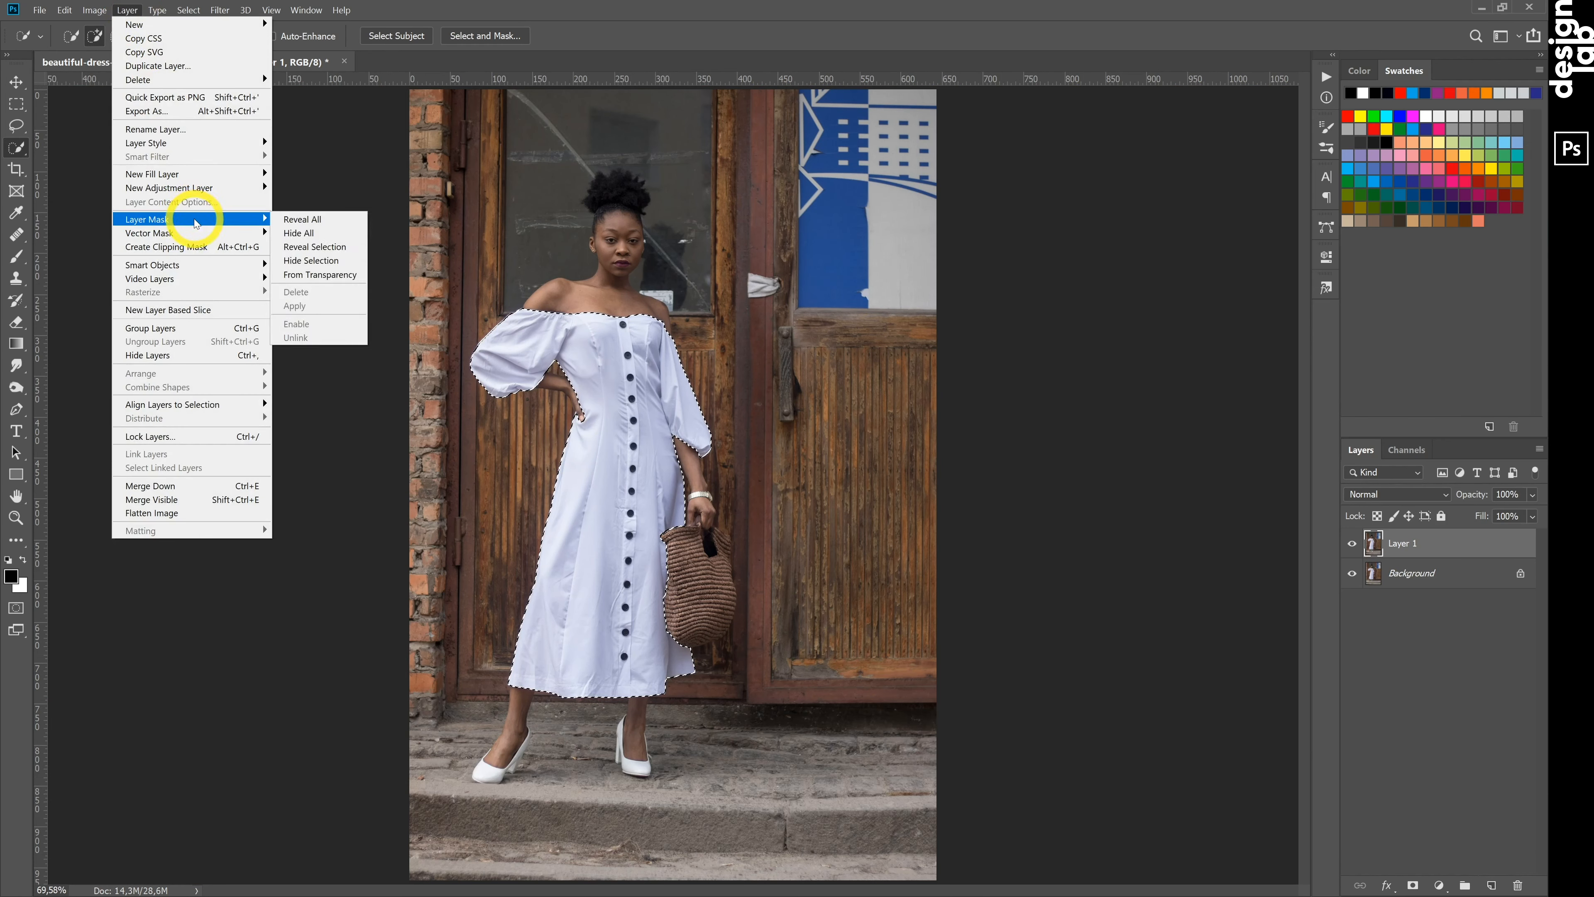
left_click(298, 250)
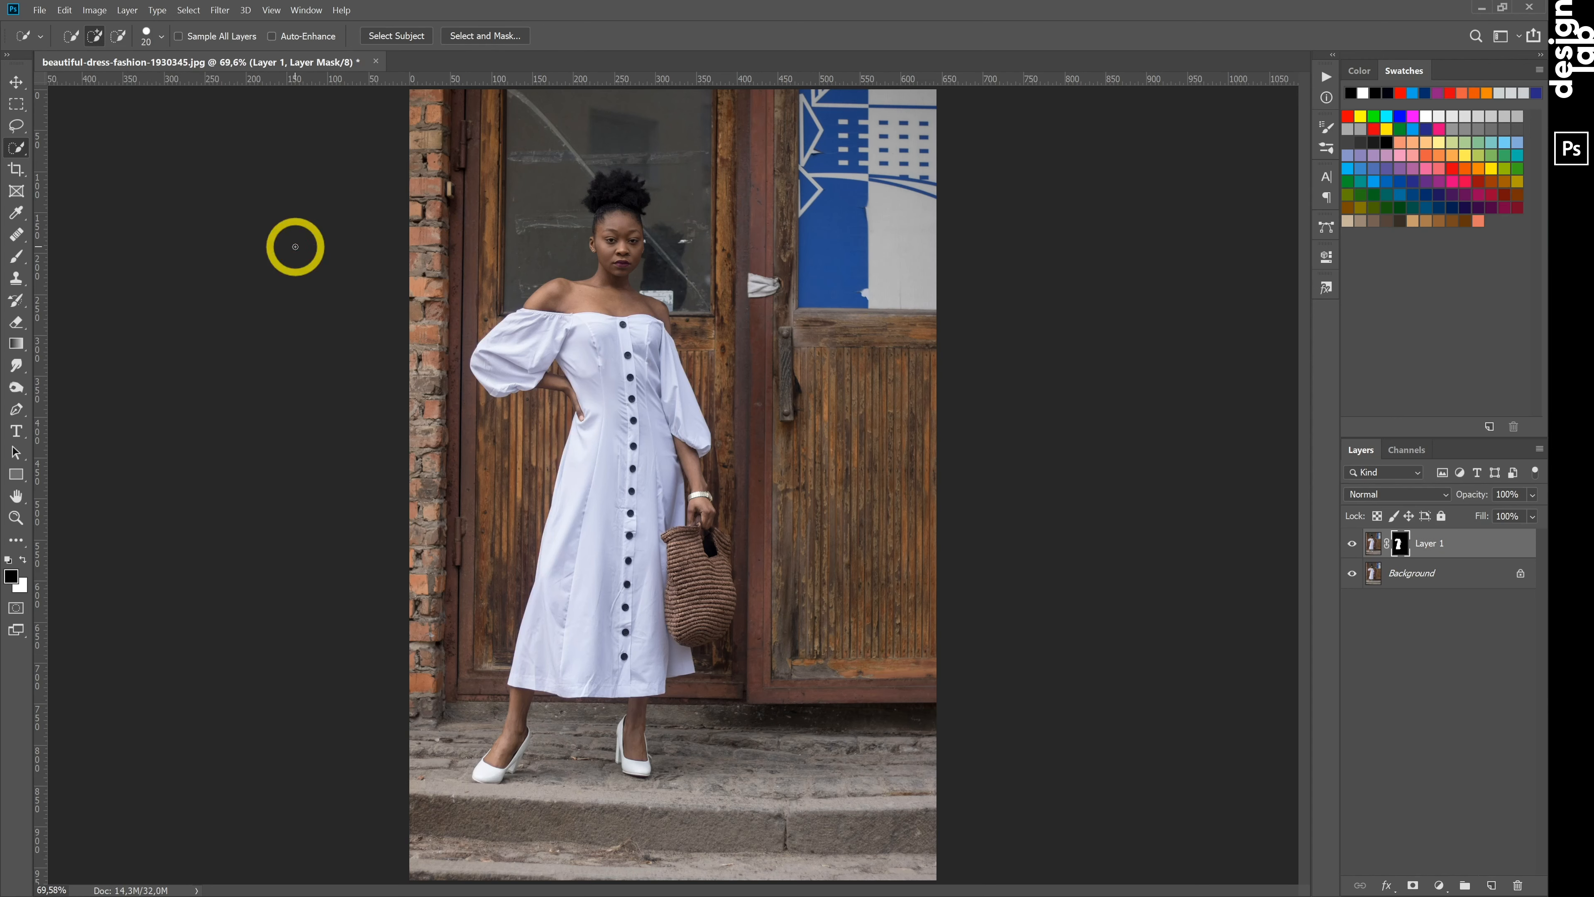
left_click(1351, 574)
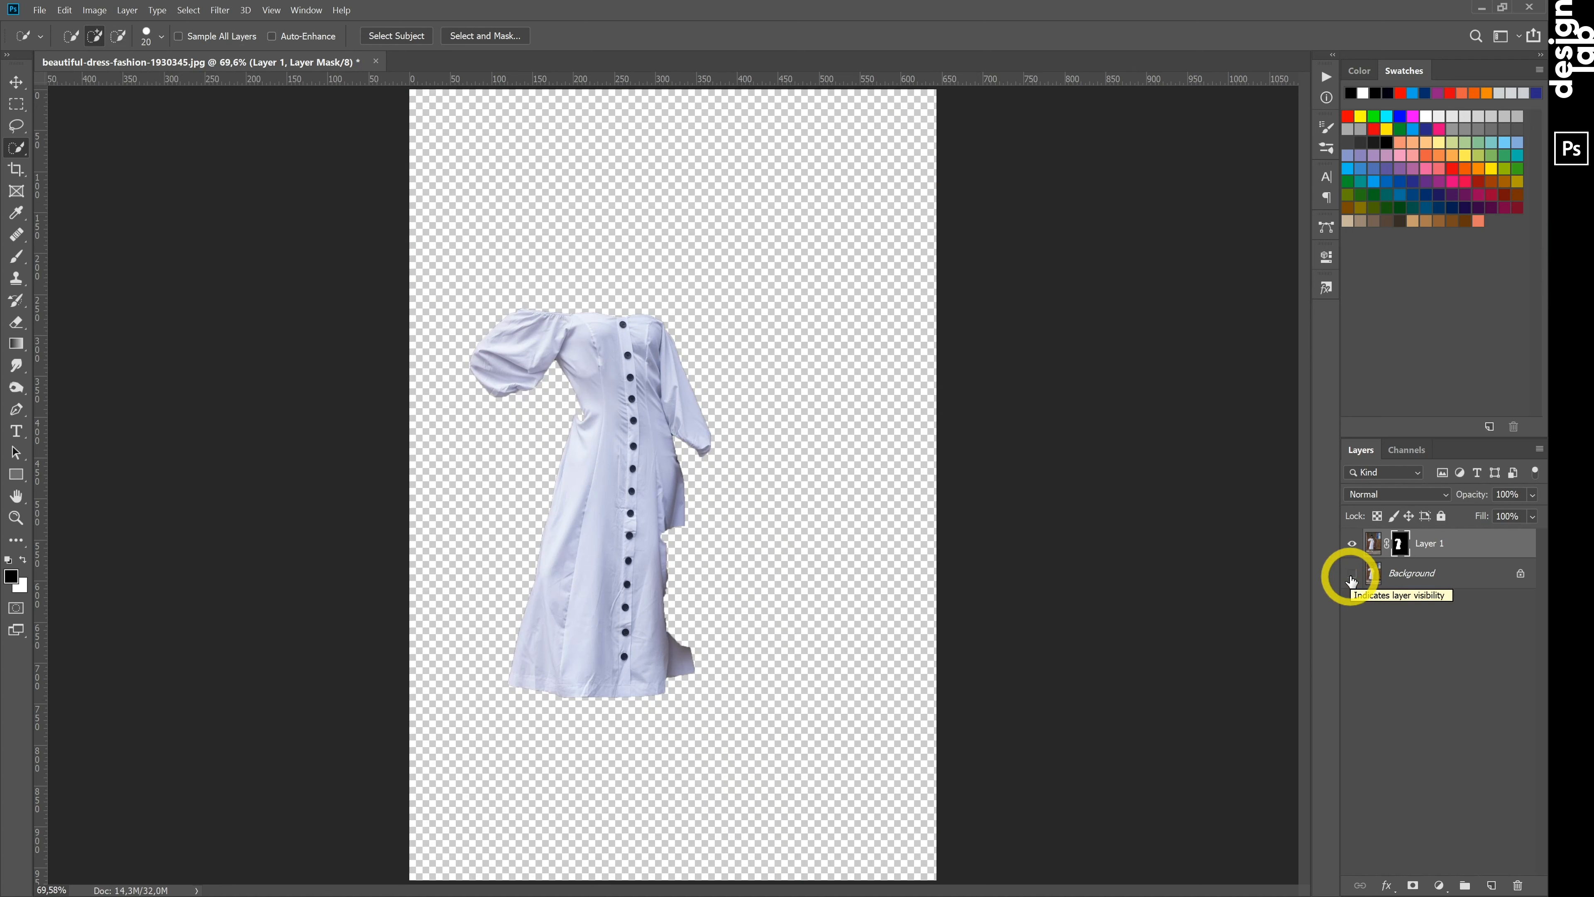
left_click(1352, 577)
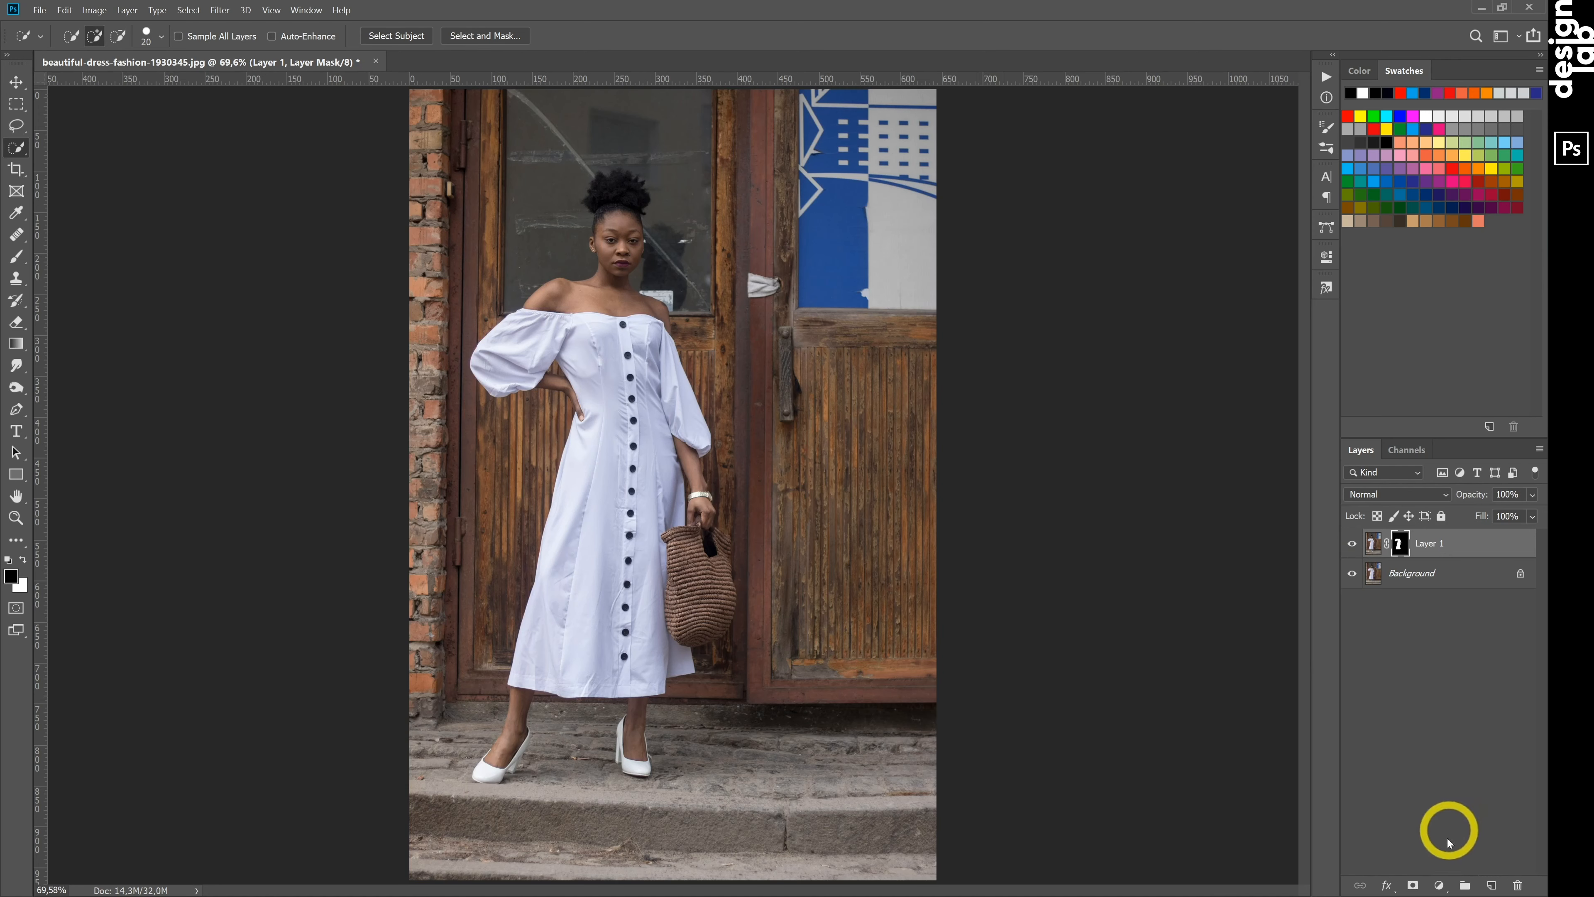
Add a Solid Color fill layer in yellow (#fff157) above the masked dress layer
left_click(1440, 887)
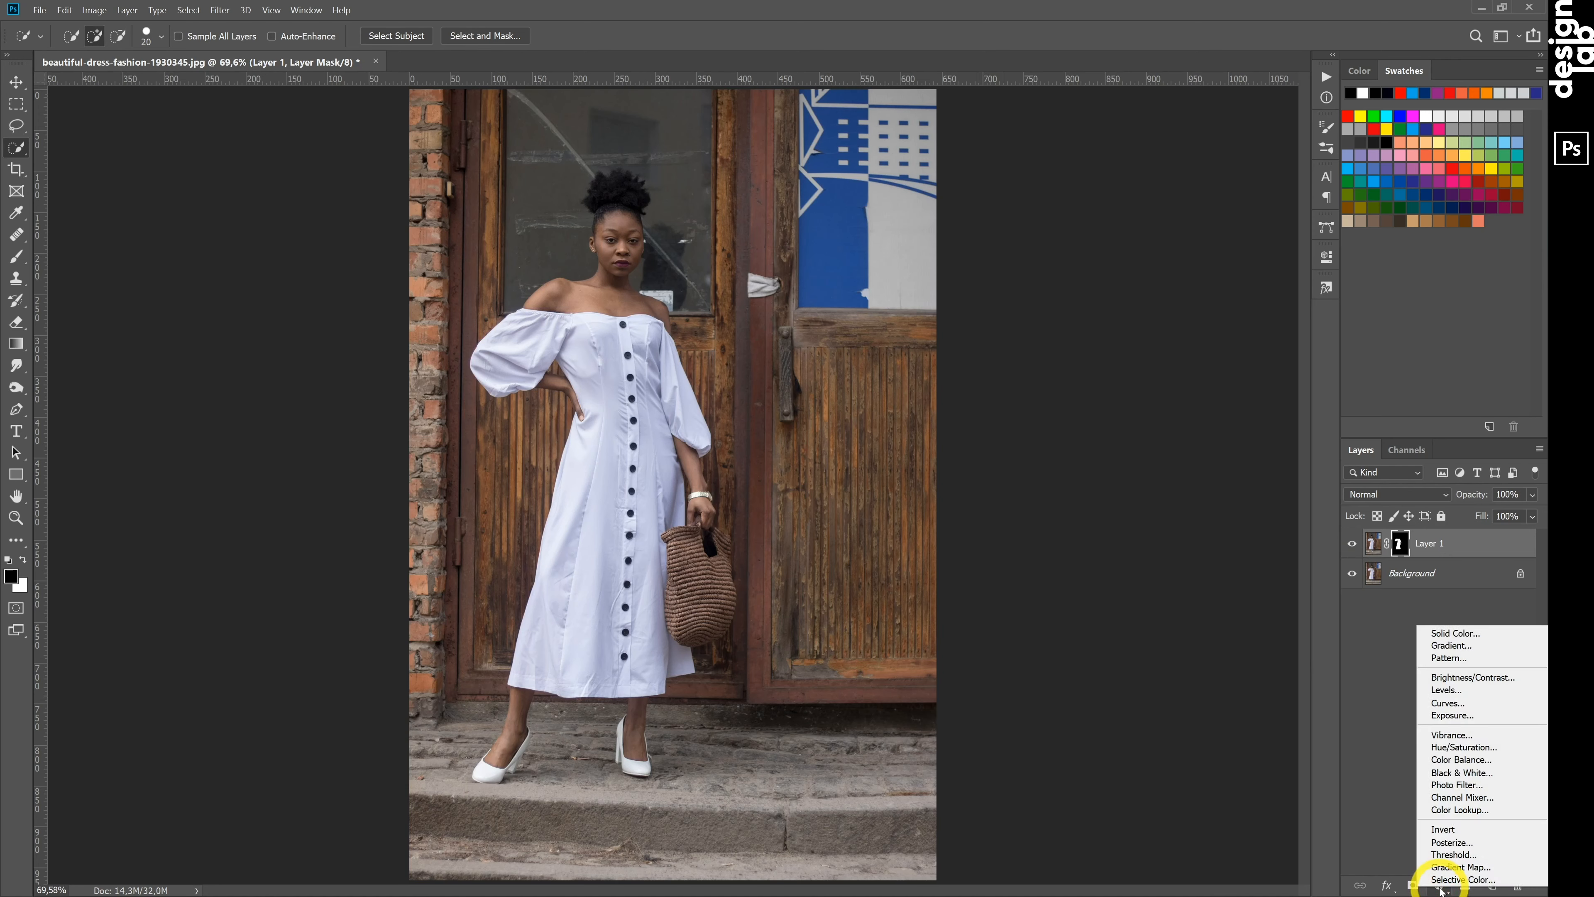
left_click(1456, 634)
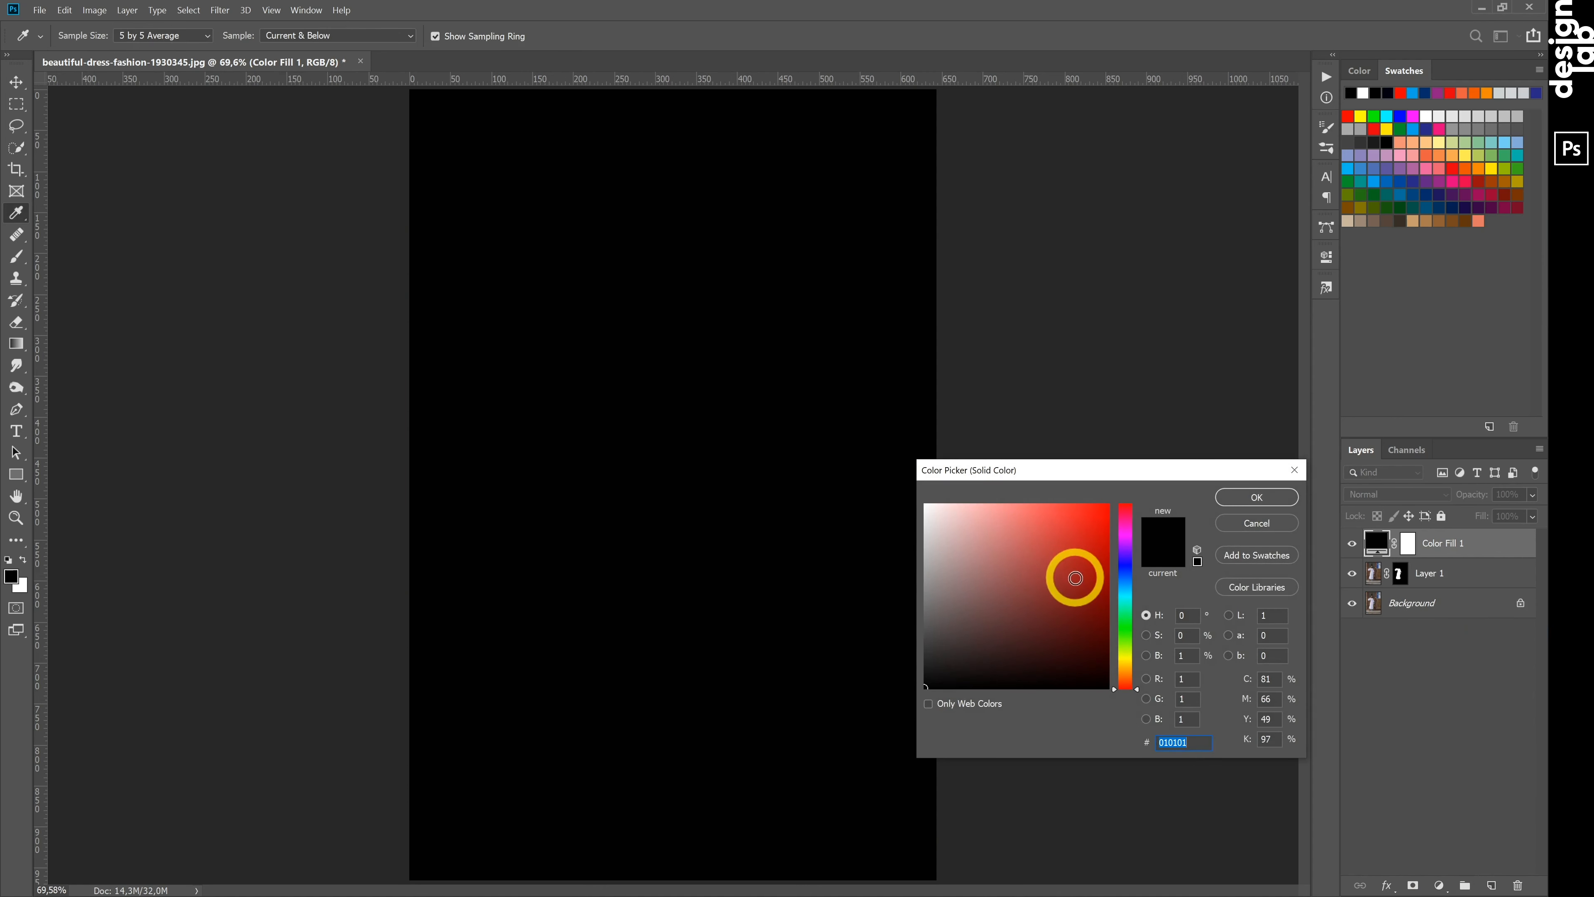
left_click(1128, 661)
left_click_drag(1050, 567, 1047, 503)
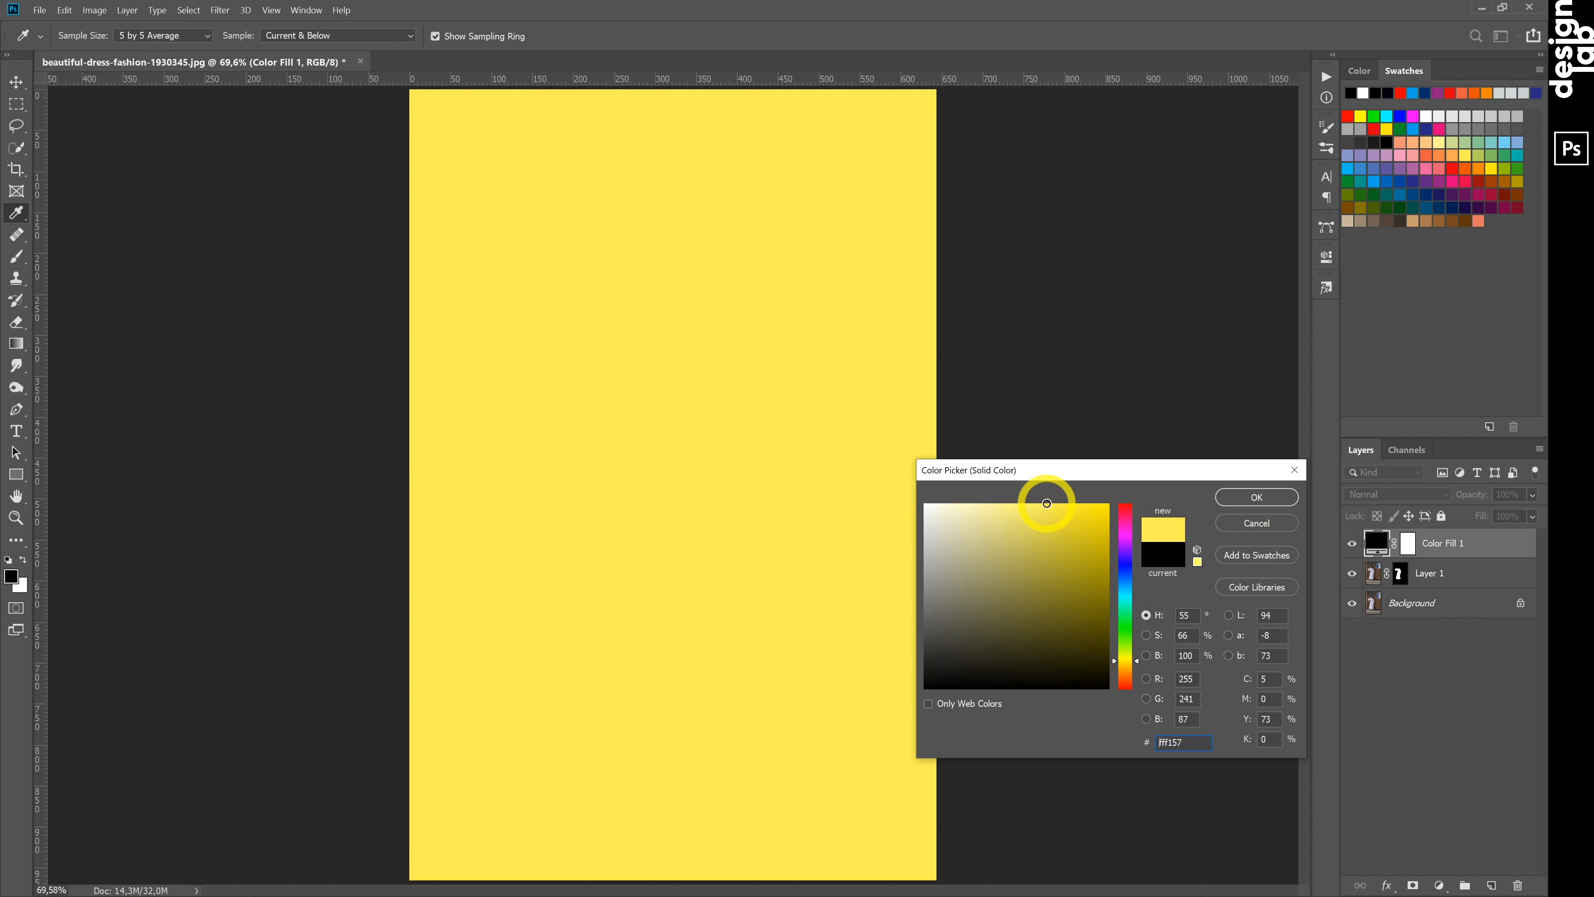
left_click(1246, 500)
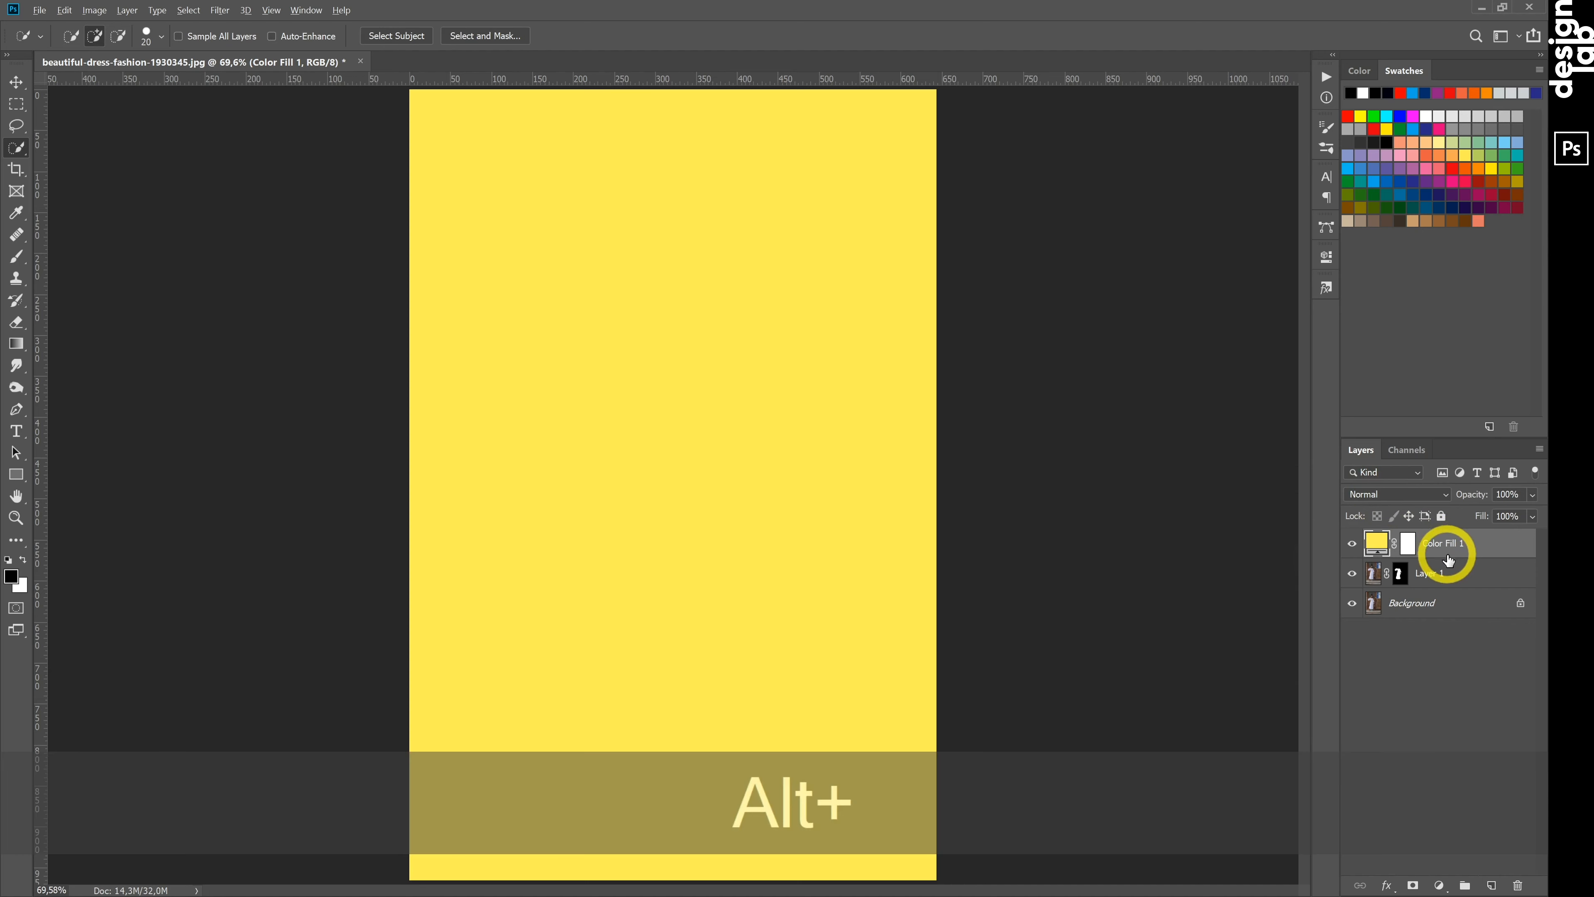
Clip the yellow fill layer to Layer 1 and set its blend mode to Multiply
left_click(1447, 552, "alt")
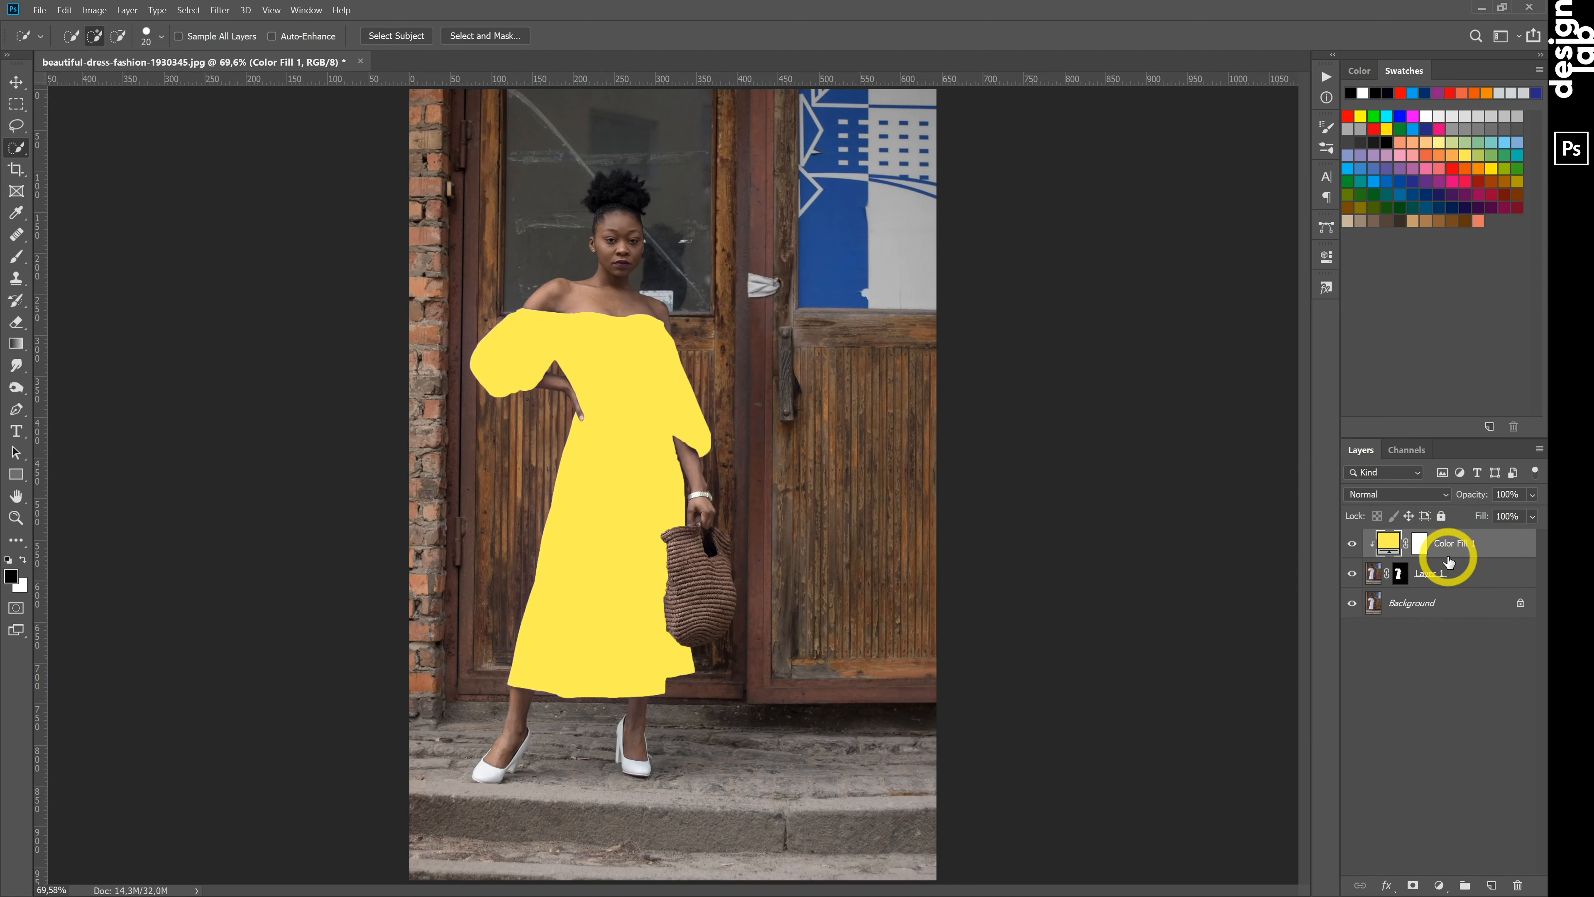
left_click(1424, 496)
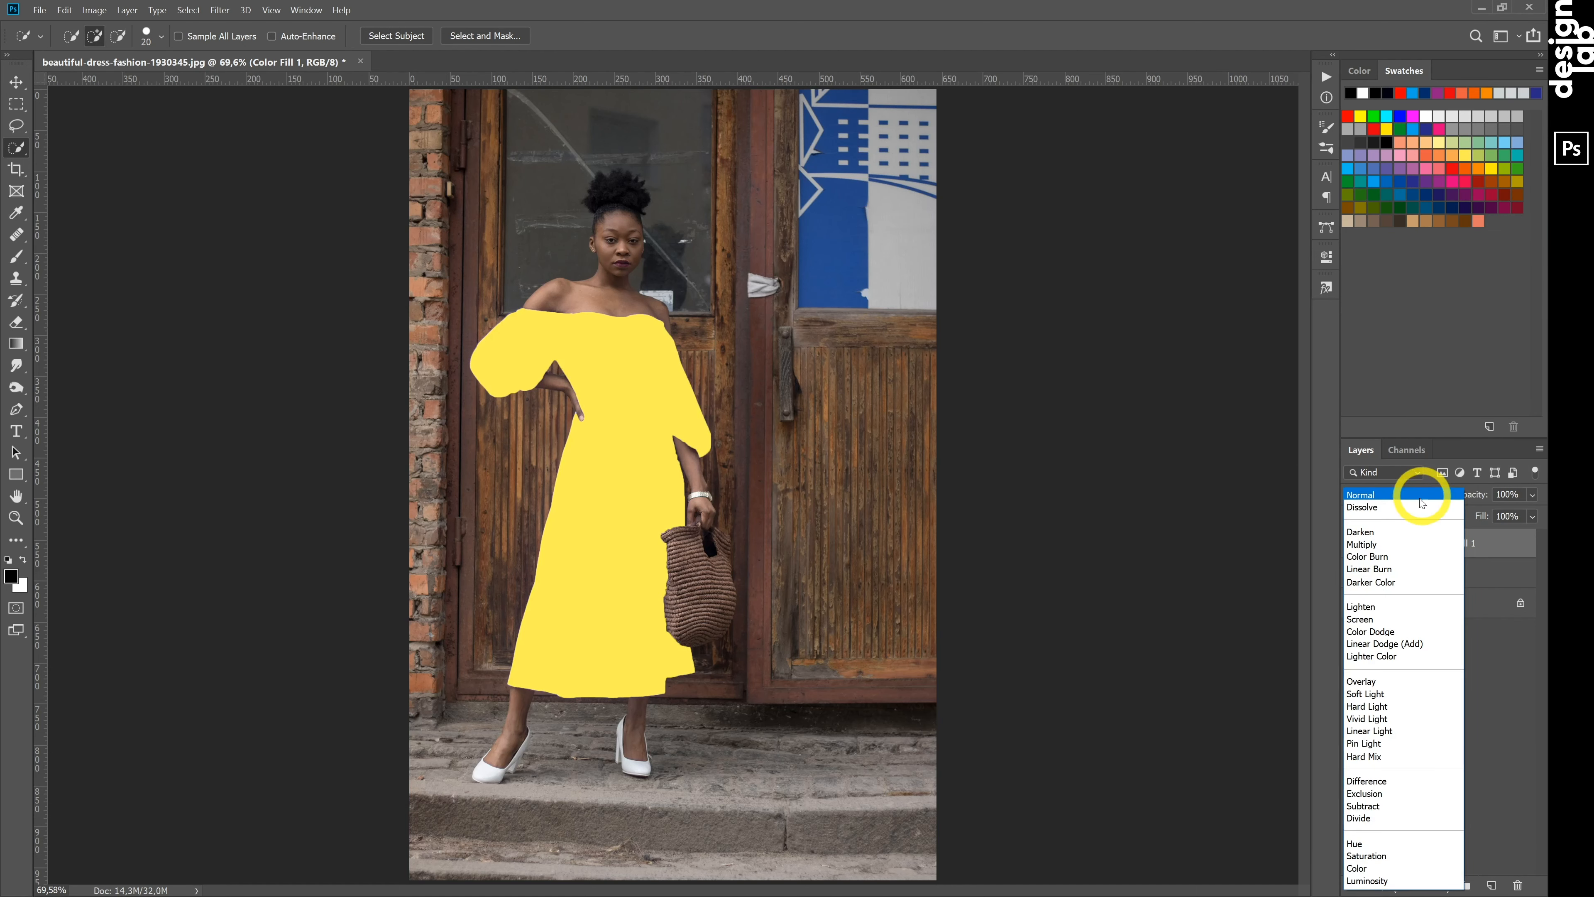
left_click(1391, 546)
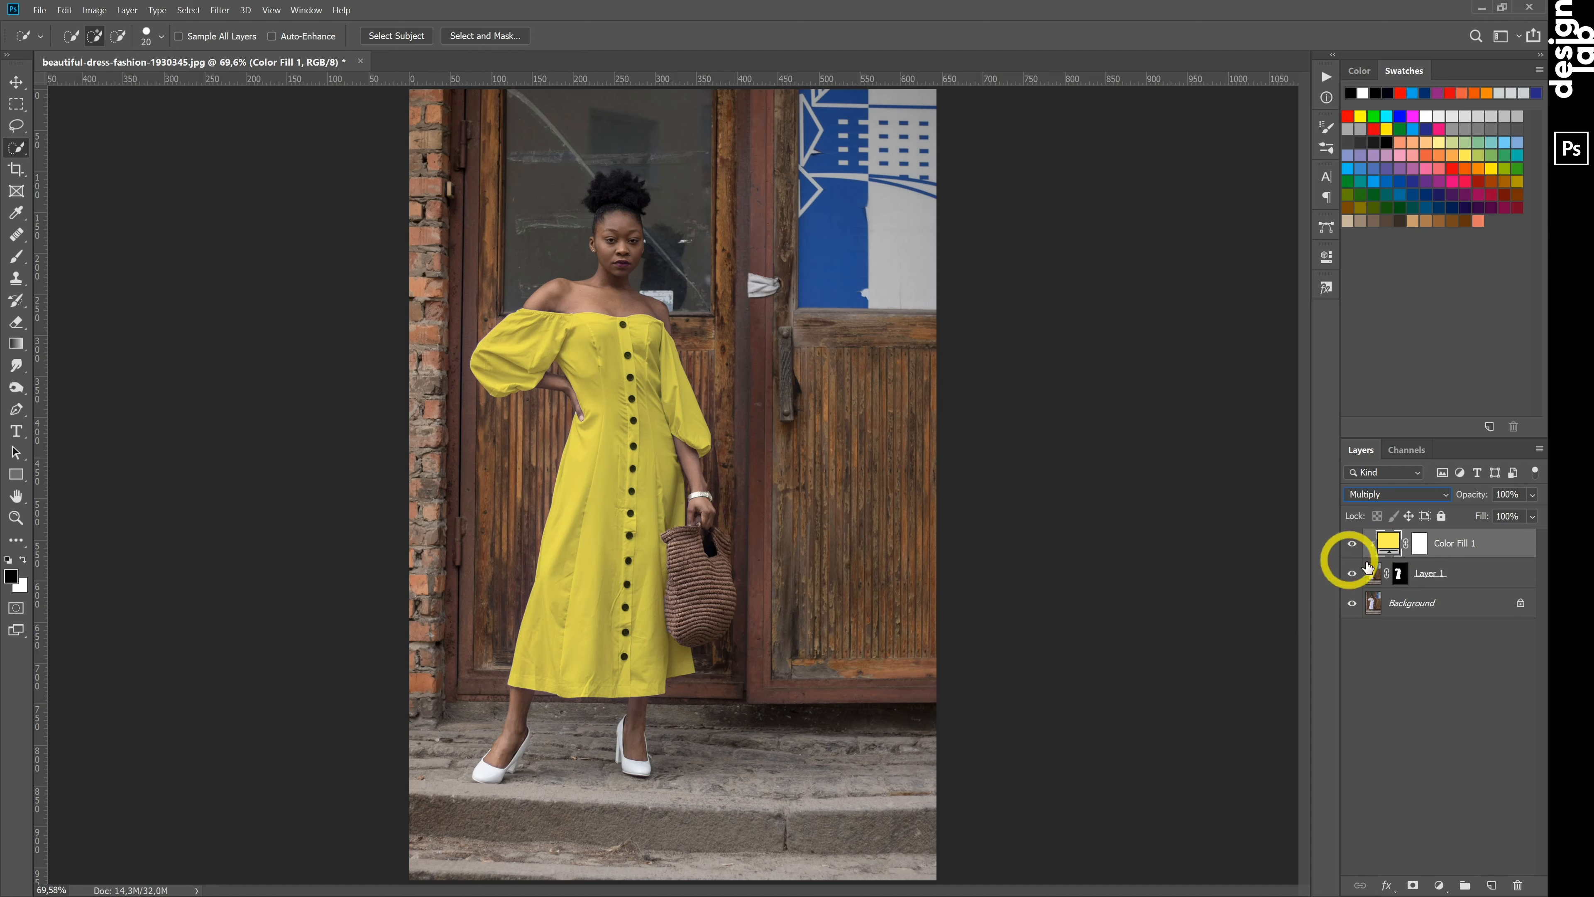
In Layer 1's Blend If options, split the Underlying Layer's highlight slider to 189 / 255
double_click(1507, 576)
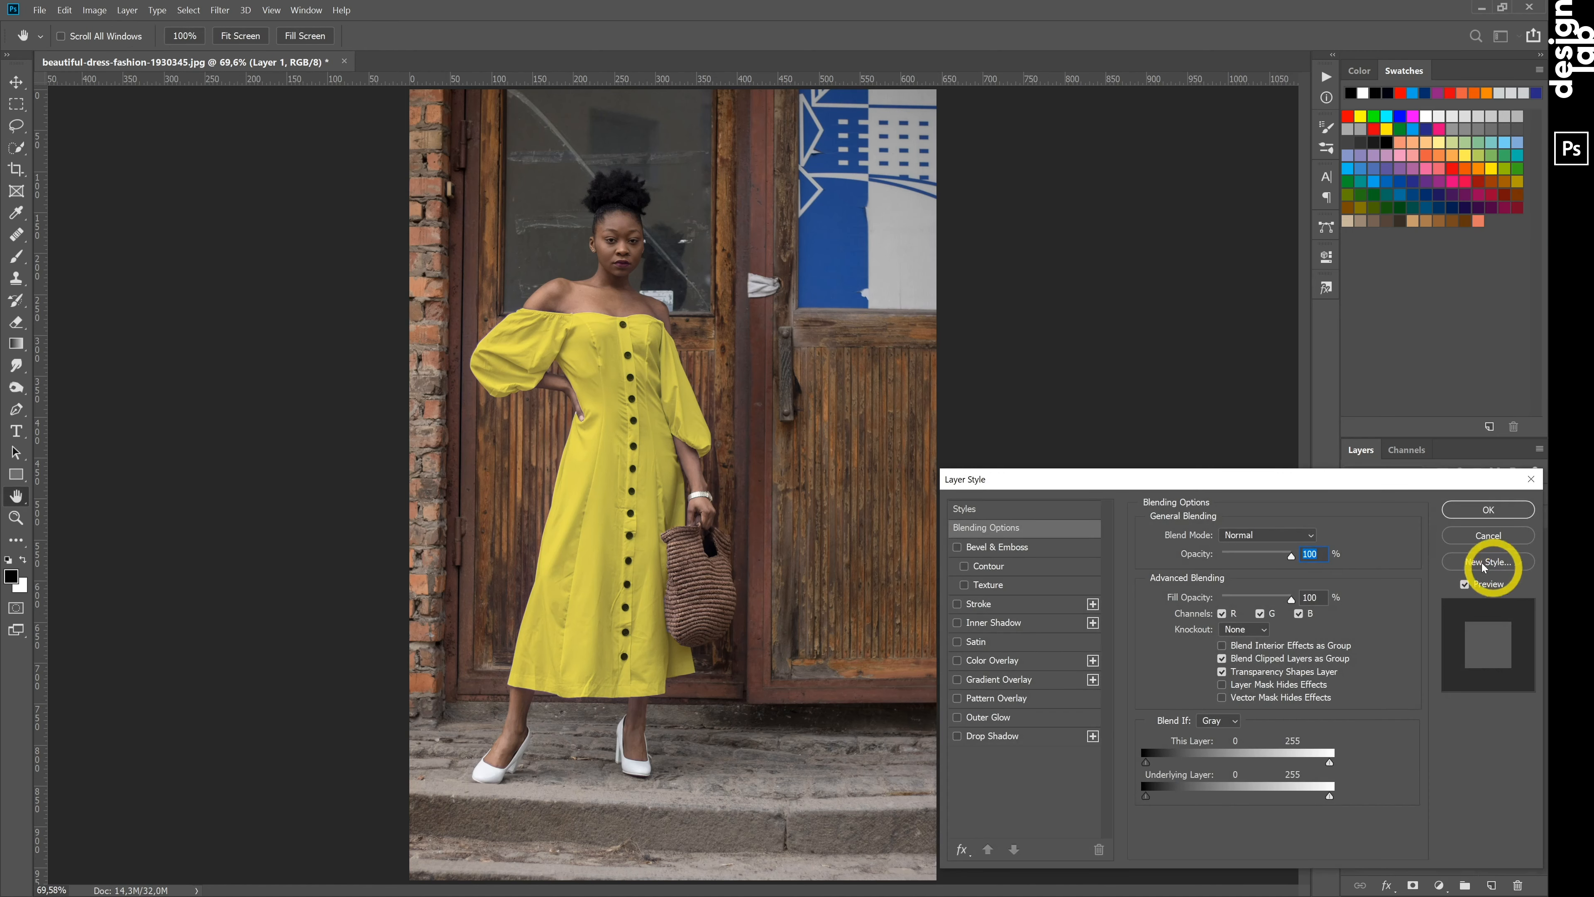
left_click_drag(1255, 483, 1052, 297)
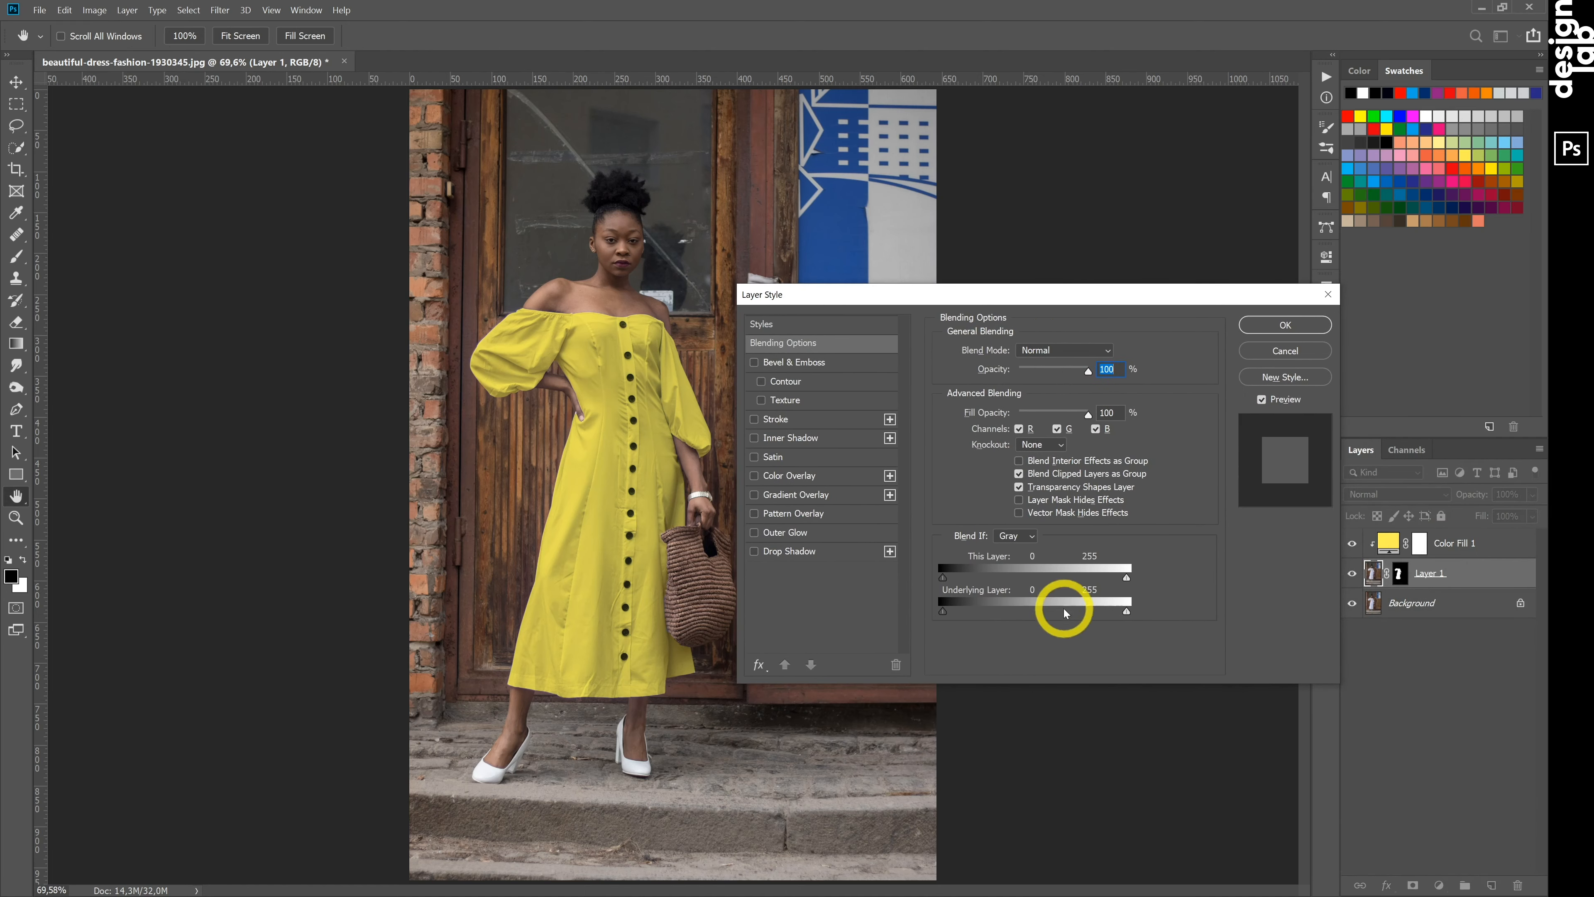
key("alt")
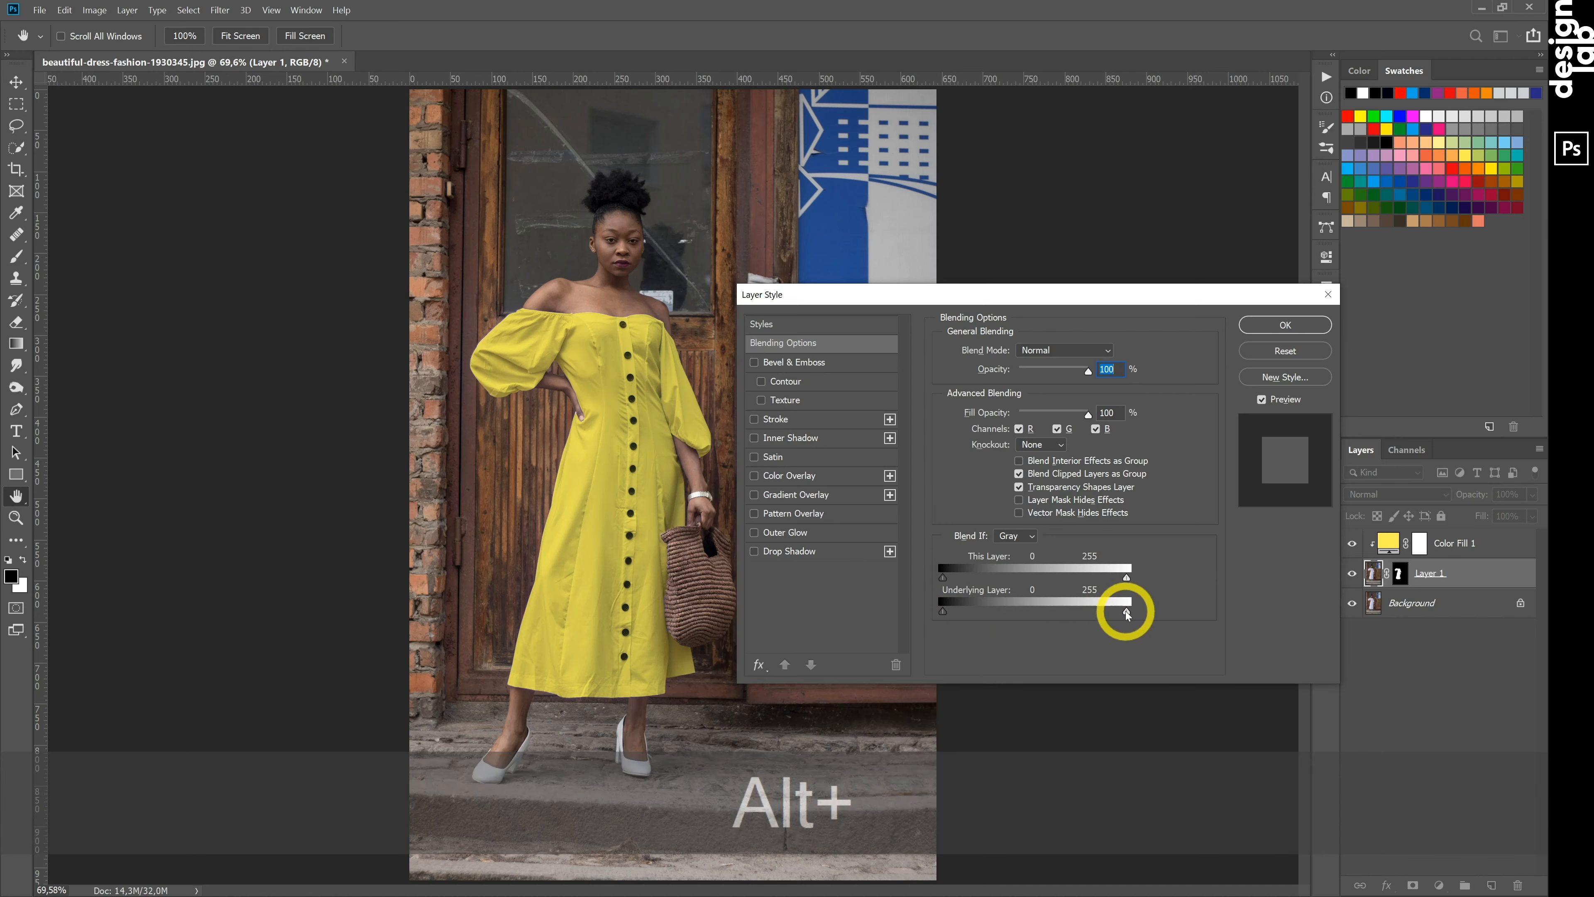
left_click_drag(1126, 614, 1082, 612)
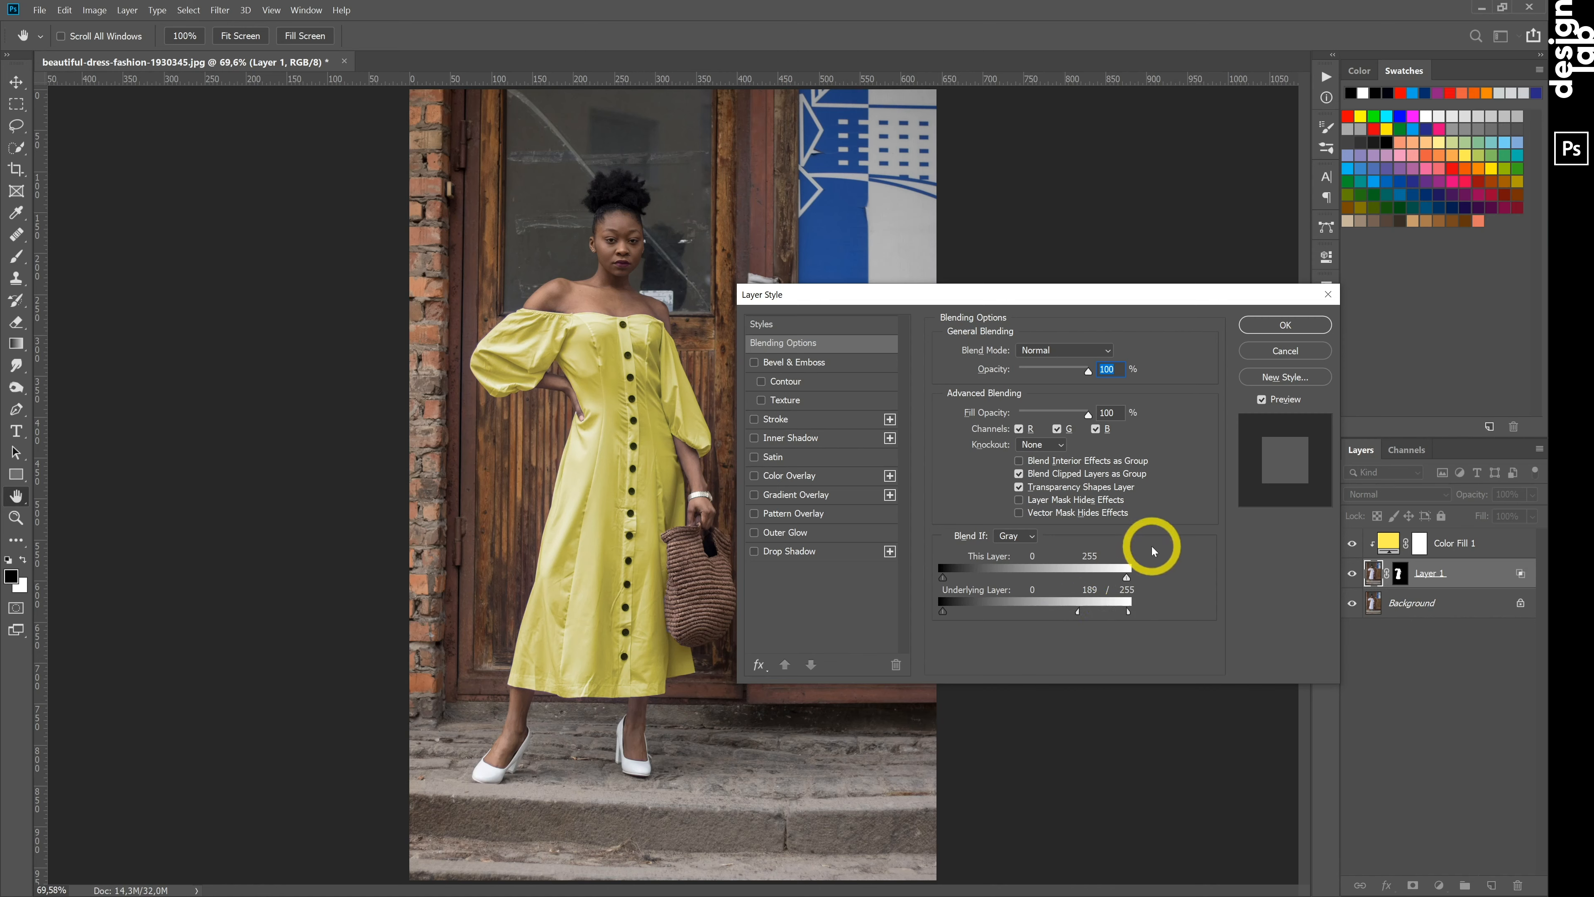
left_click(1256, 329)
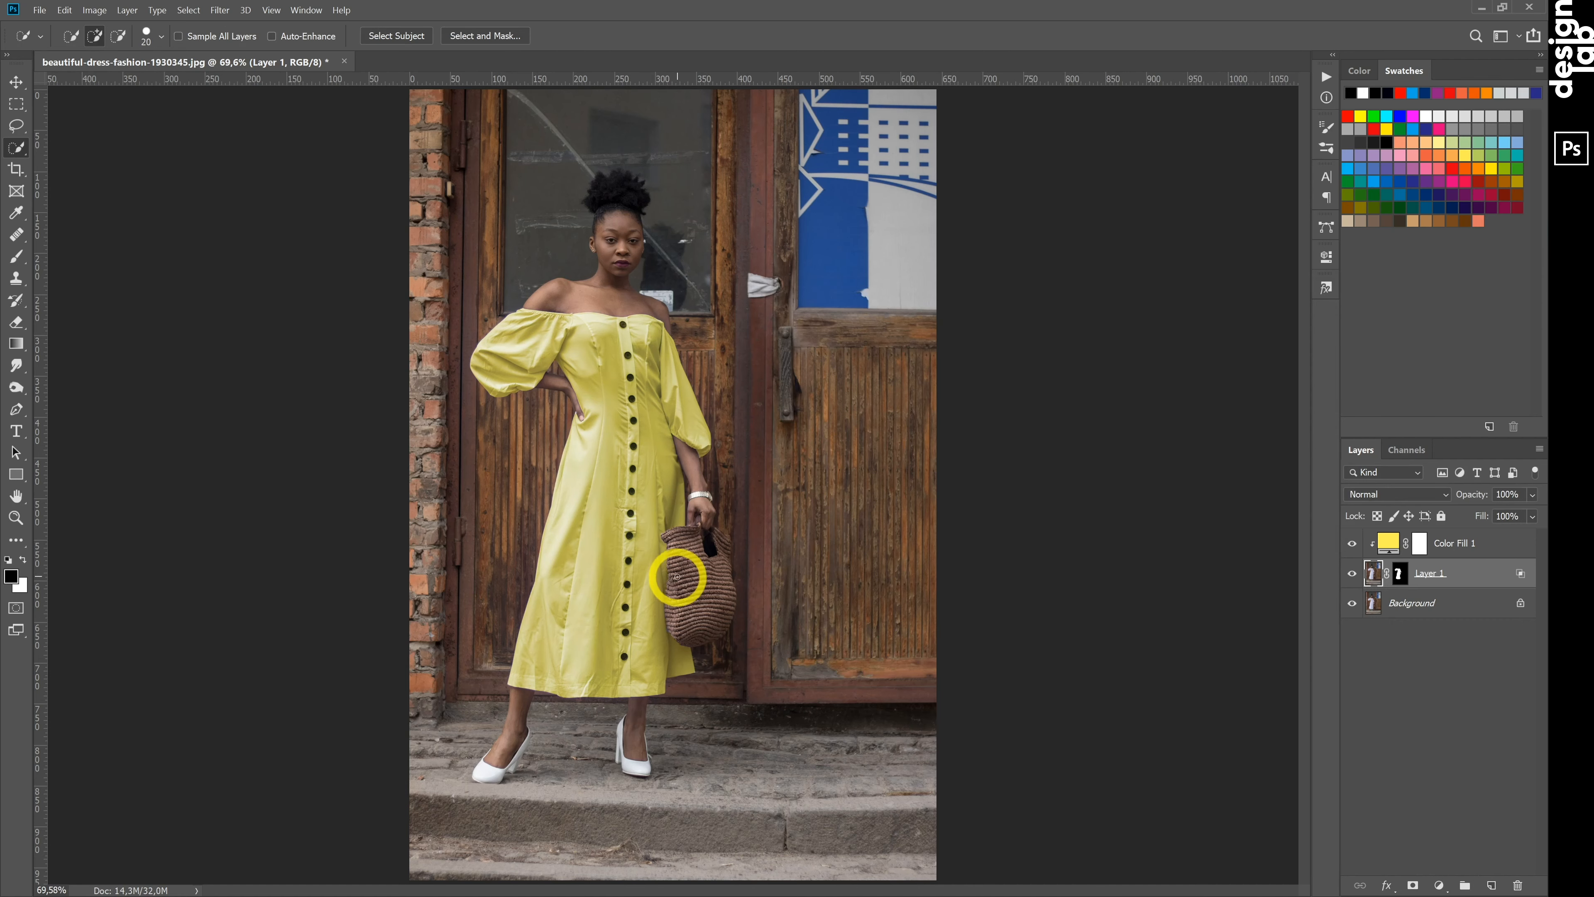
Add a Curves adjustment layer above Color Fill 1 and clip it to the dress layers
left_click(1508, 547)
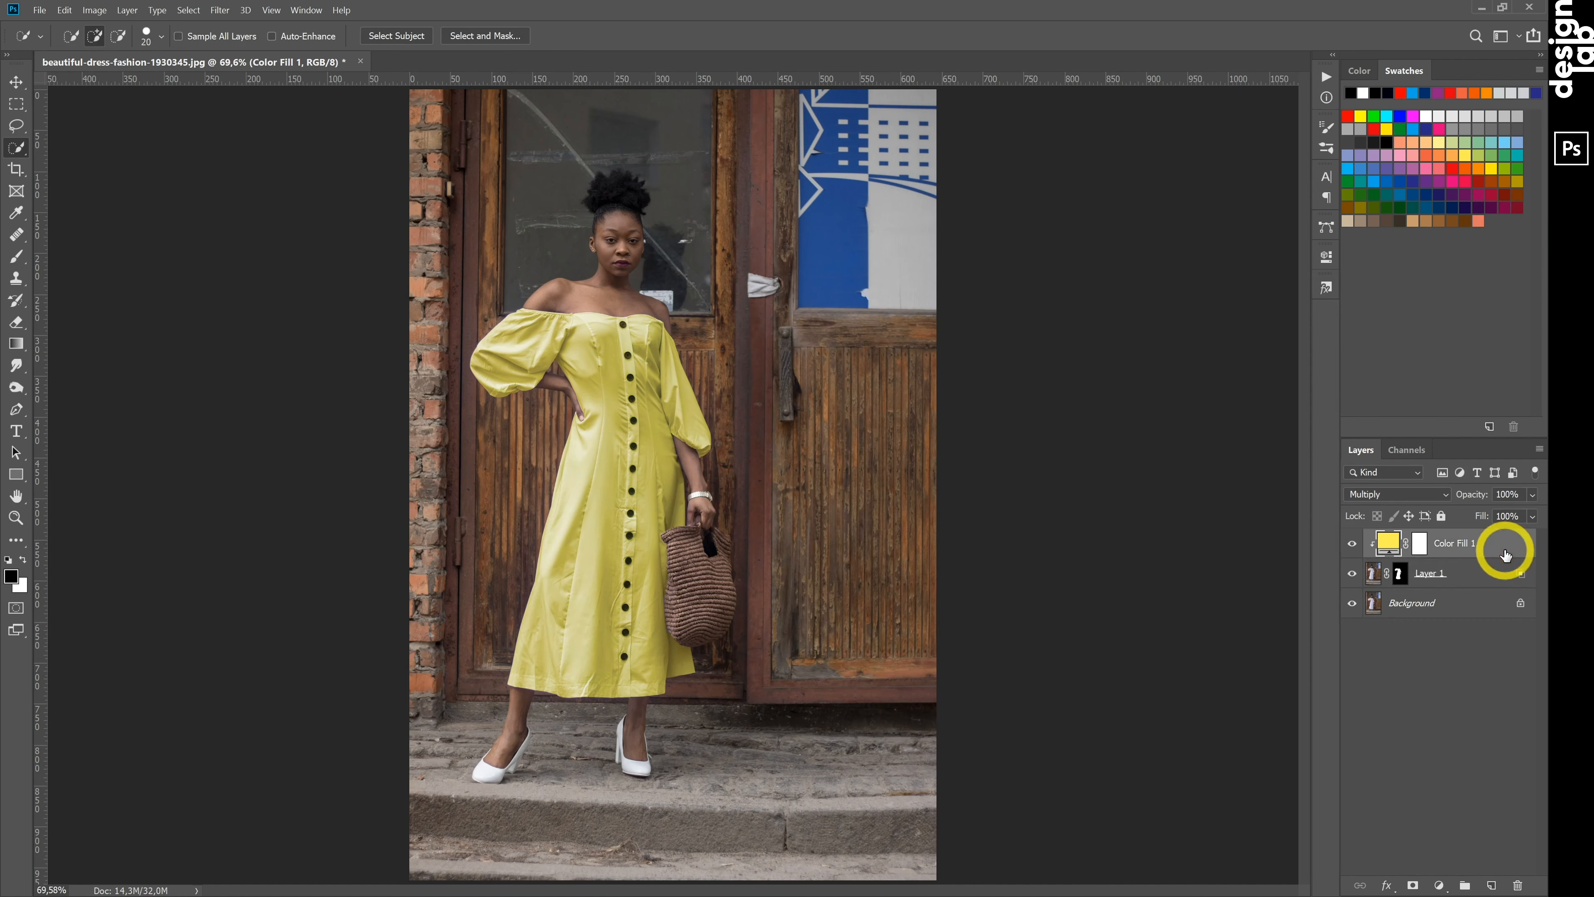
left_click(1440, 885)
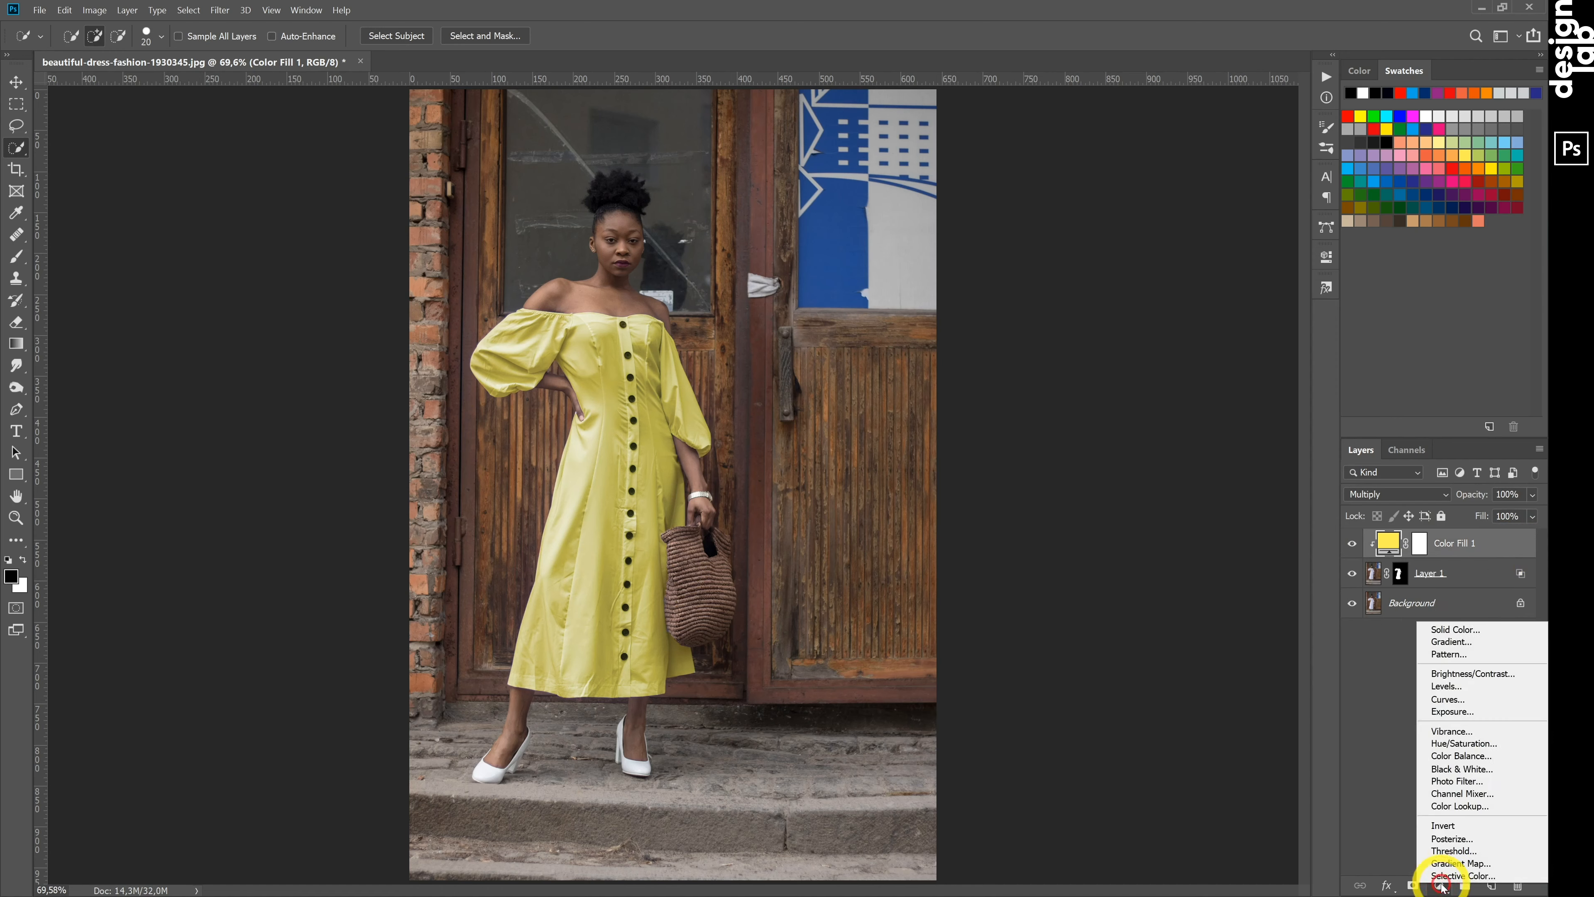
left_click(1449, 699)
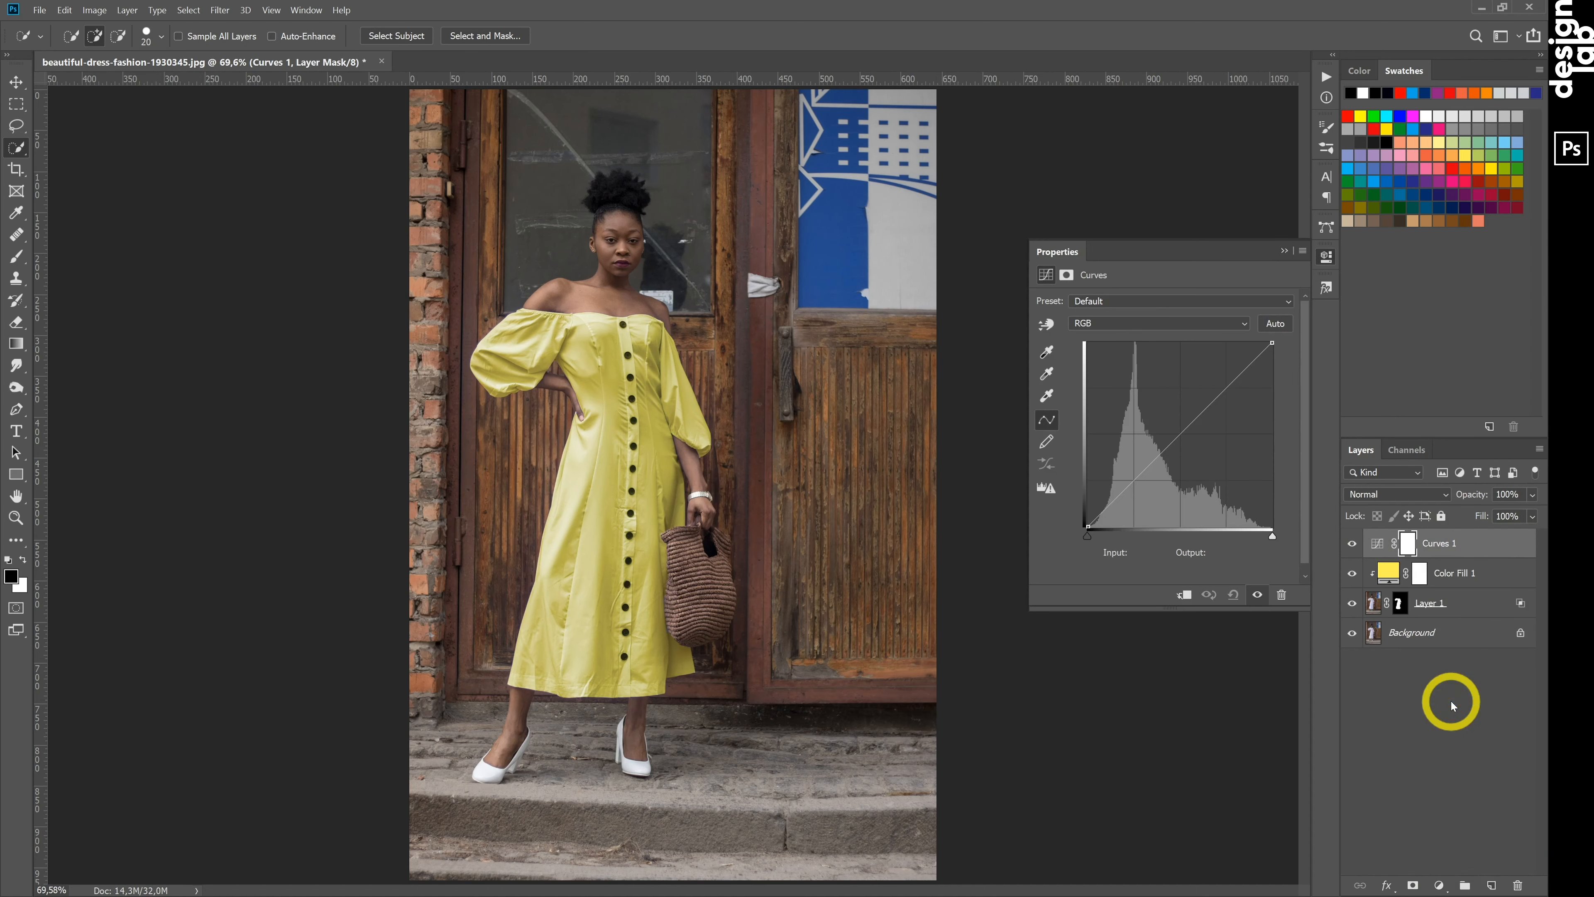
left_click(1459, 551, "alt")
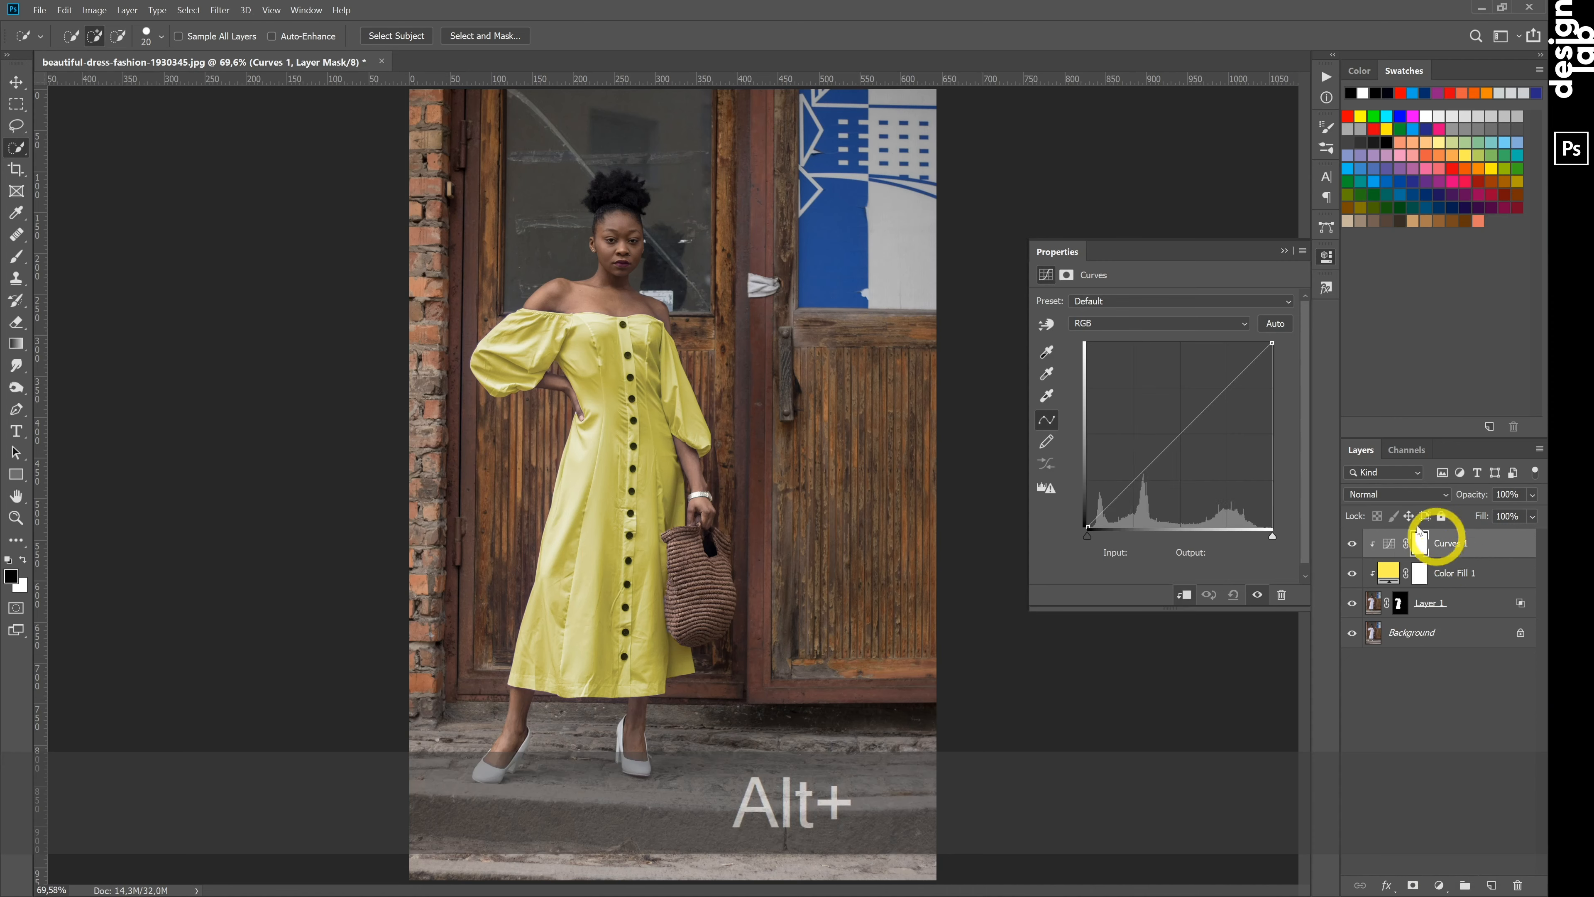
Shape the RGB curve for more contrast with points at input 181, output 202 and input 86, output 70
left_click_drag(1226, 388, 1219, 380)
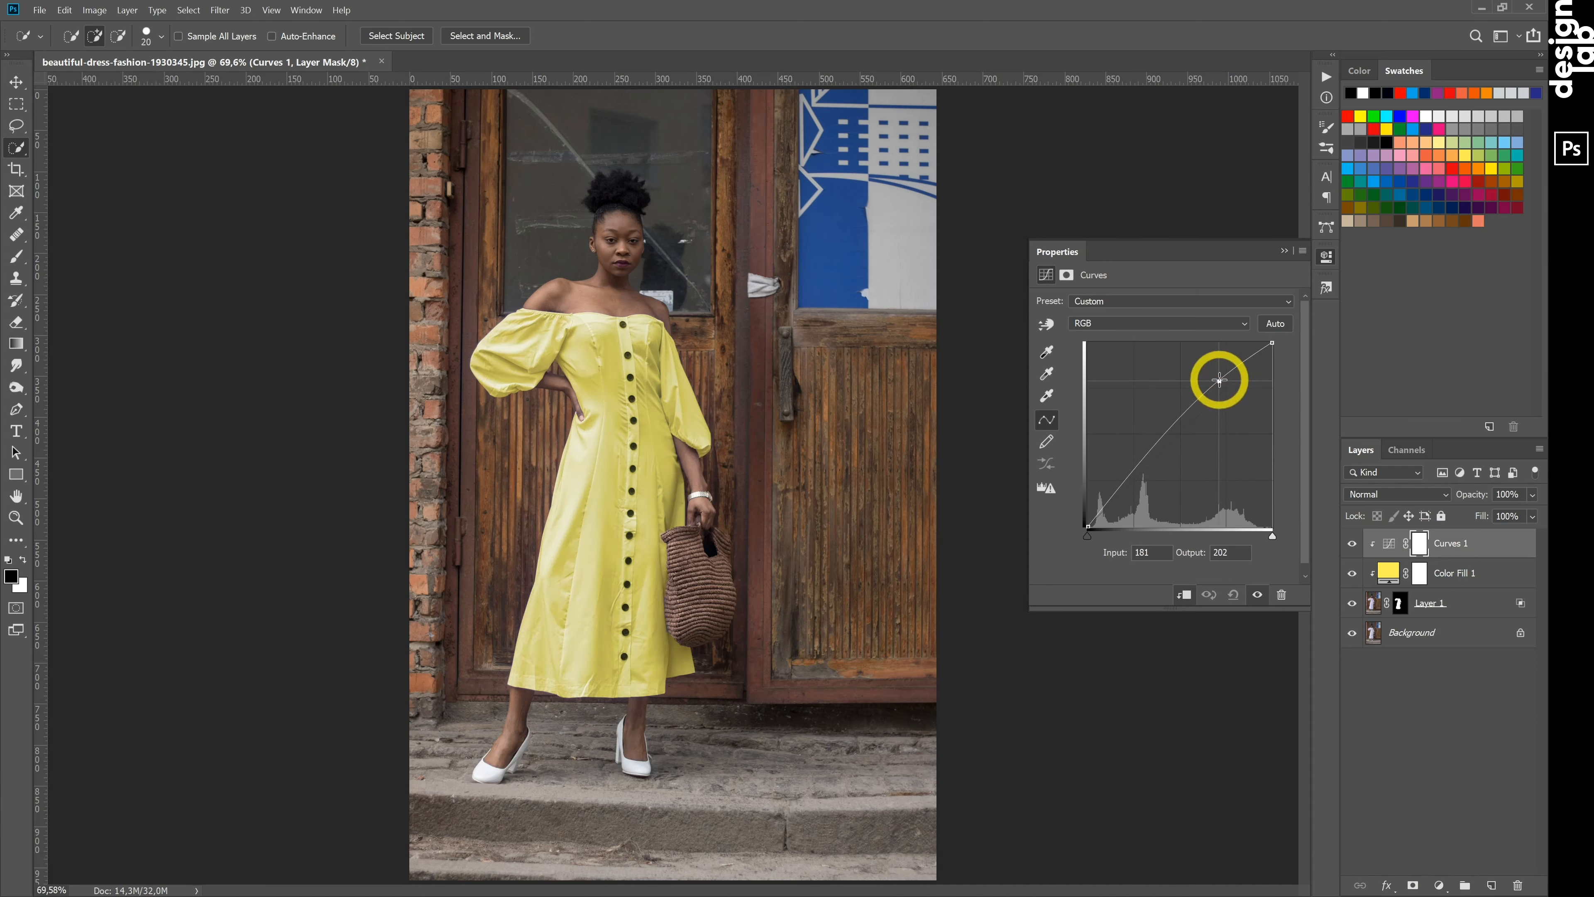
left_click_drag(1134, 470, 1150, 476)
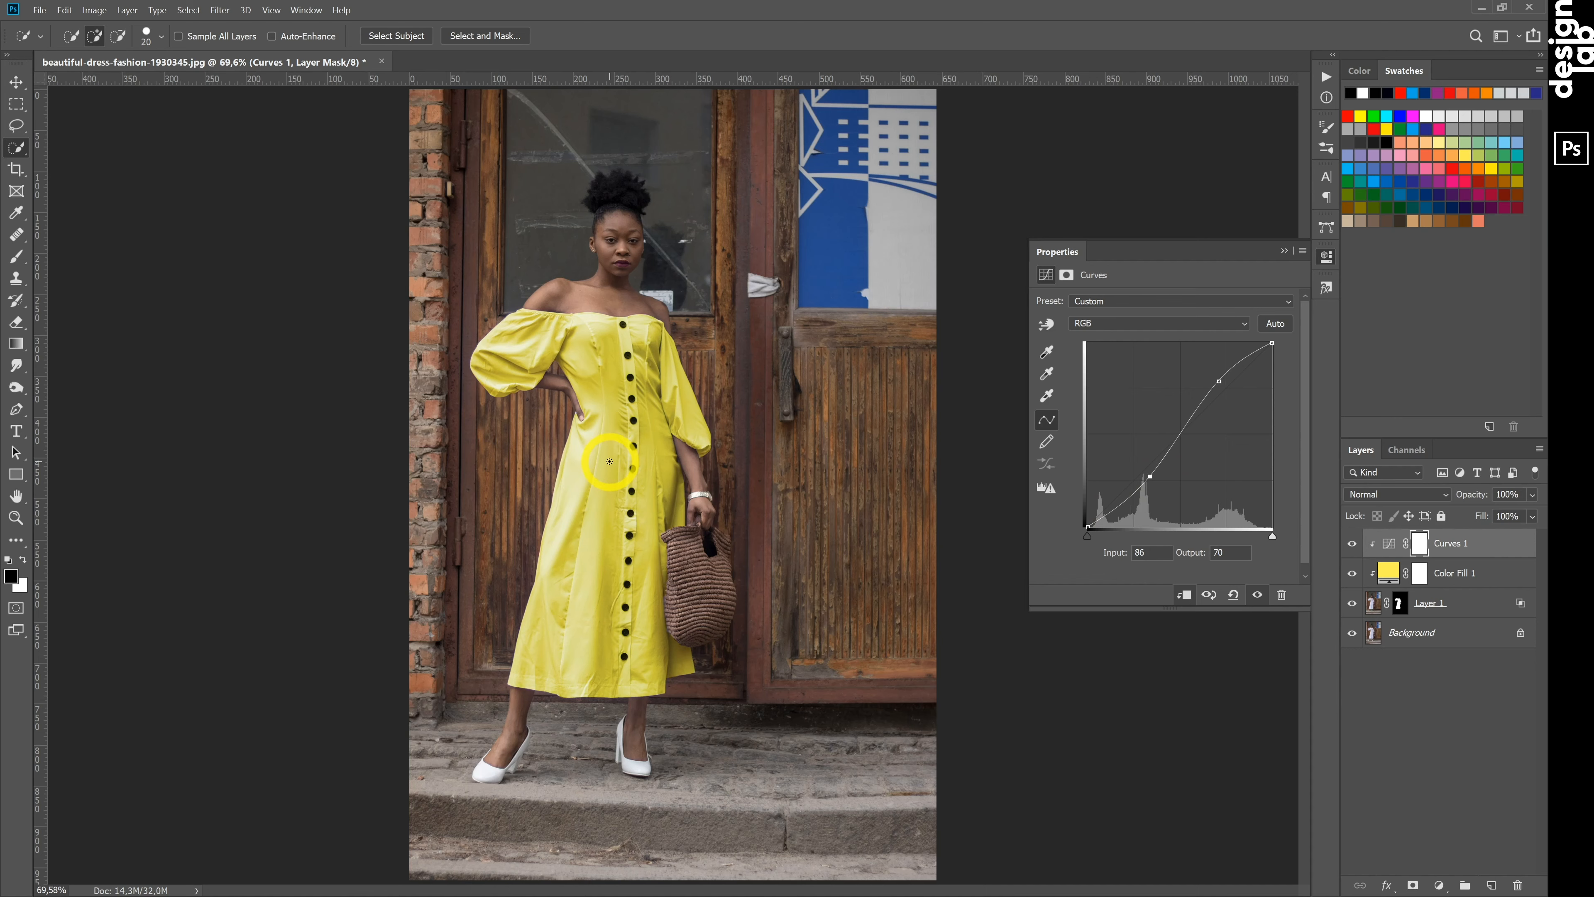
left_click(1324, 262)
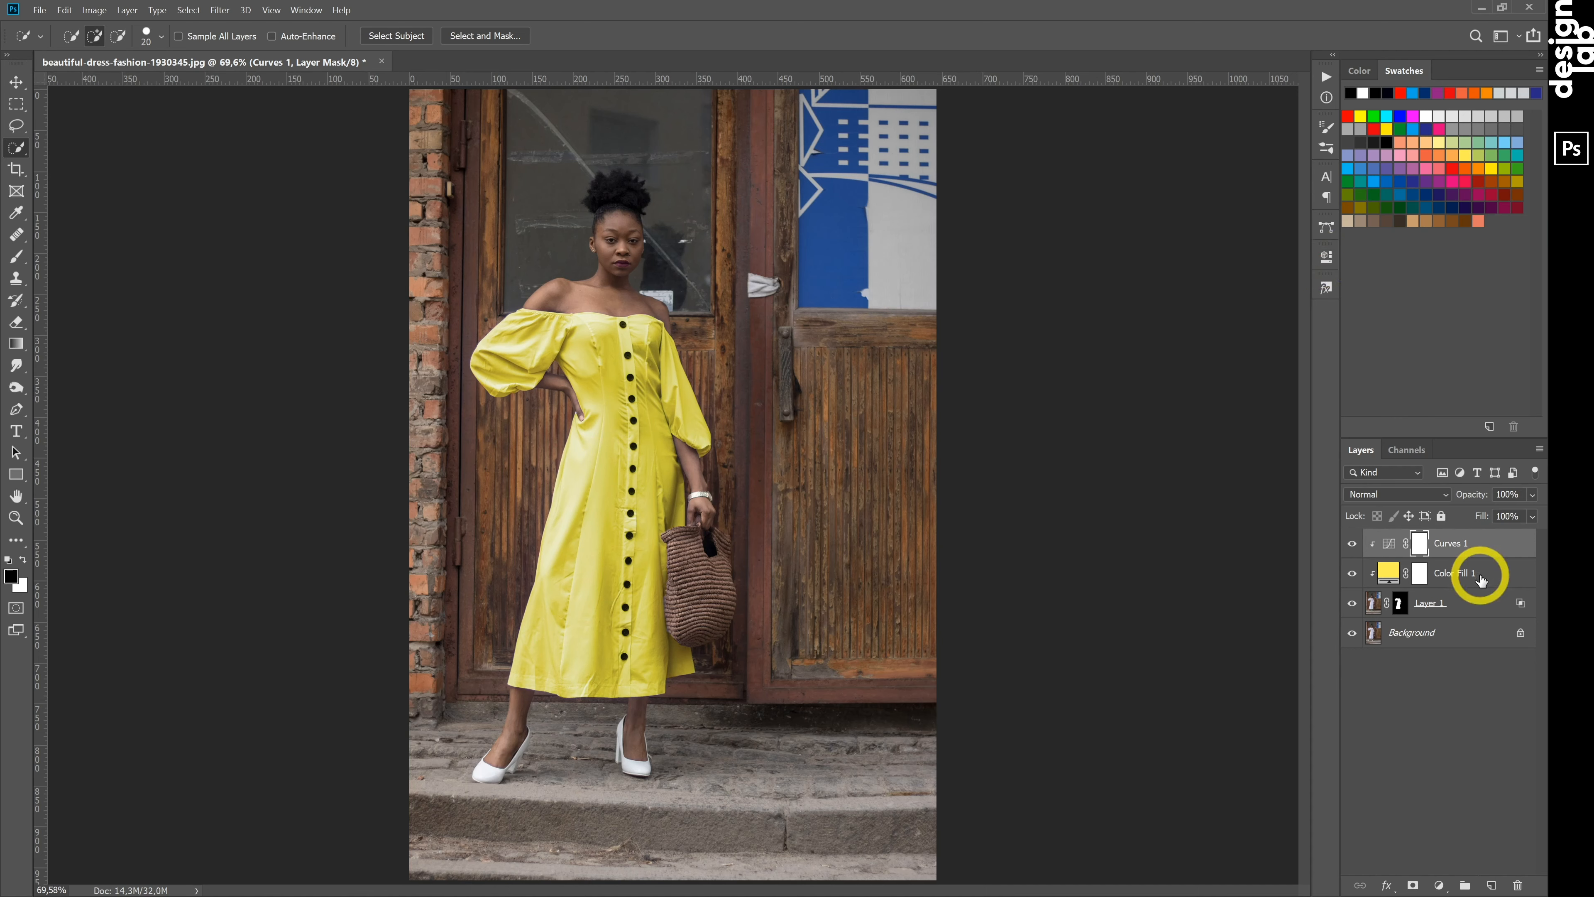
Group the Curves 1, Color Fill 1 and Layer 1 layers together
left_click(1465, 606, "shift")
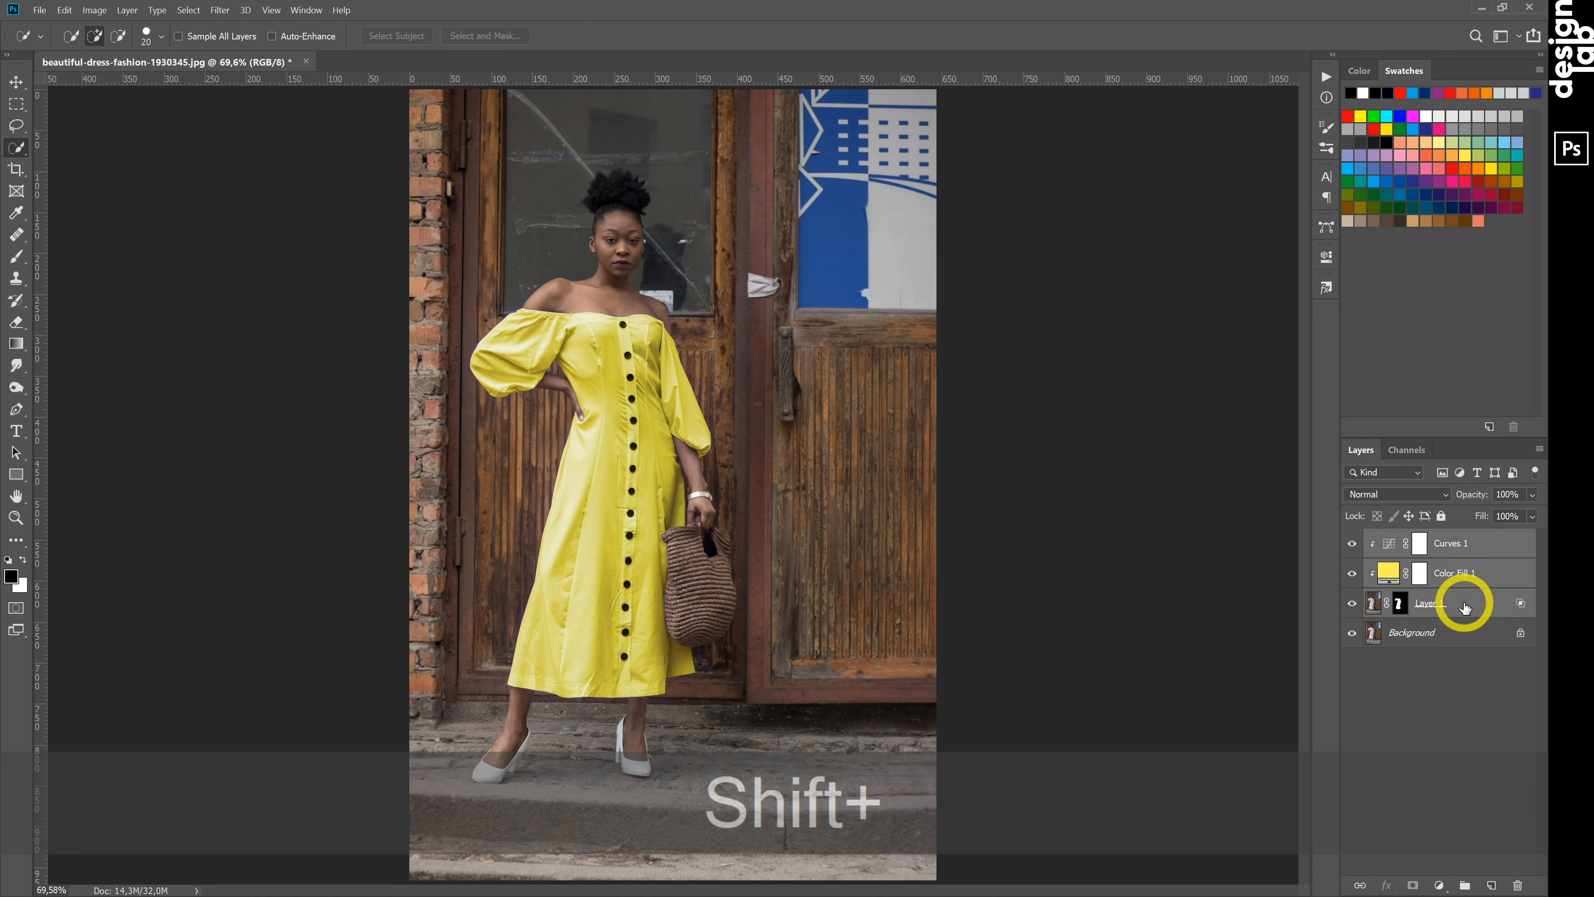
key("ctrl+g")
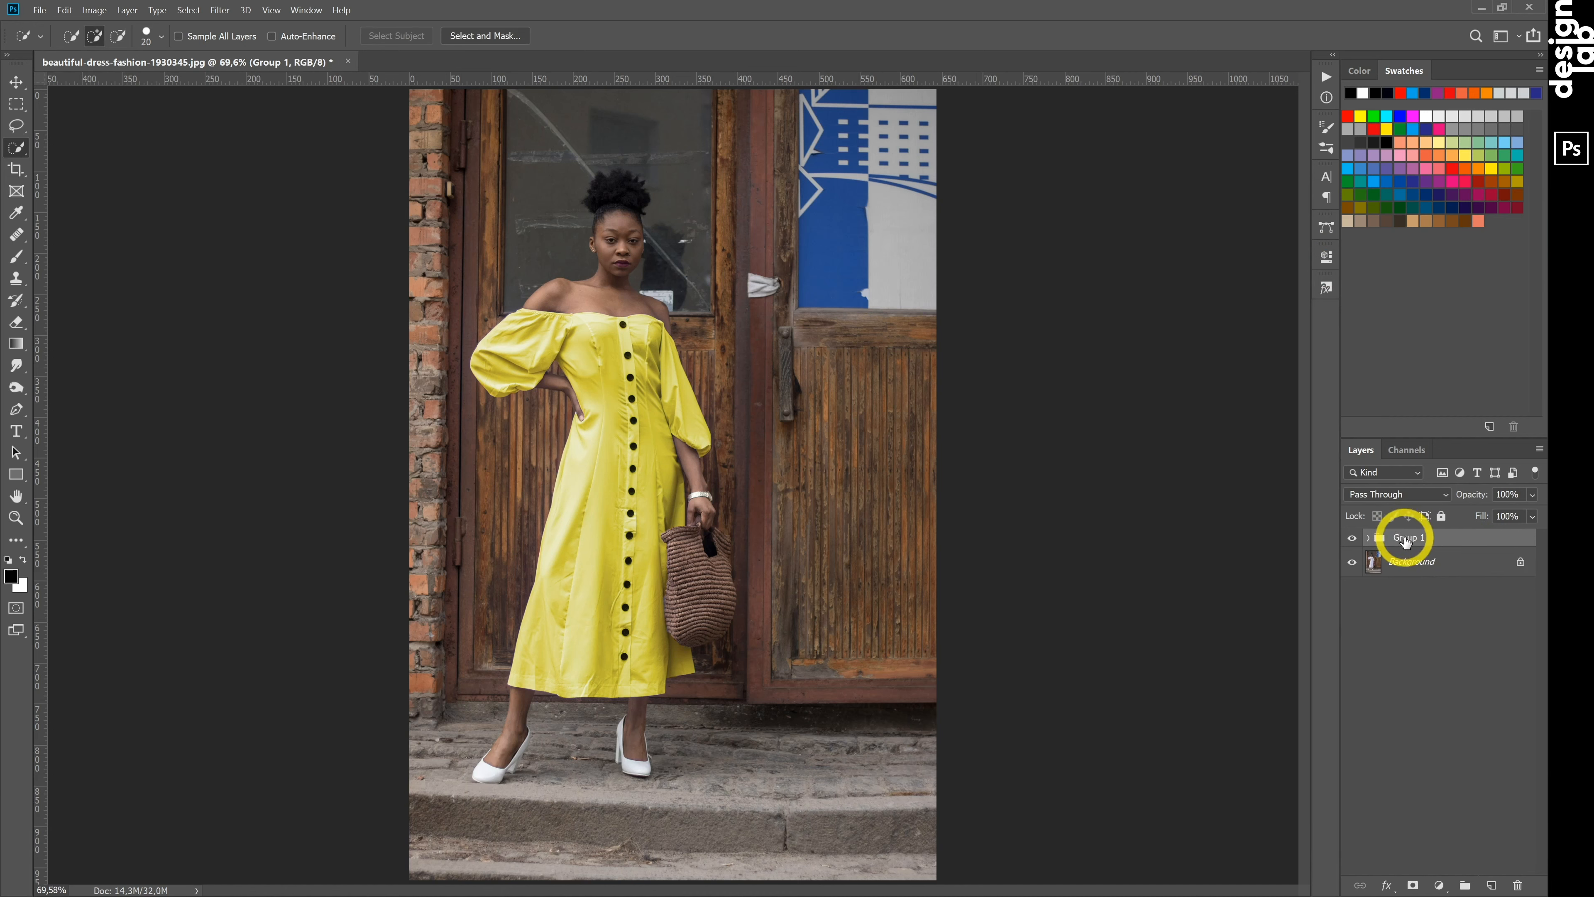
Rename the layer group holding the yellow dress layers as "light color"
double_click(1406, 540)
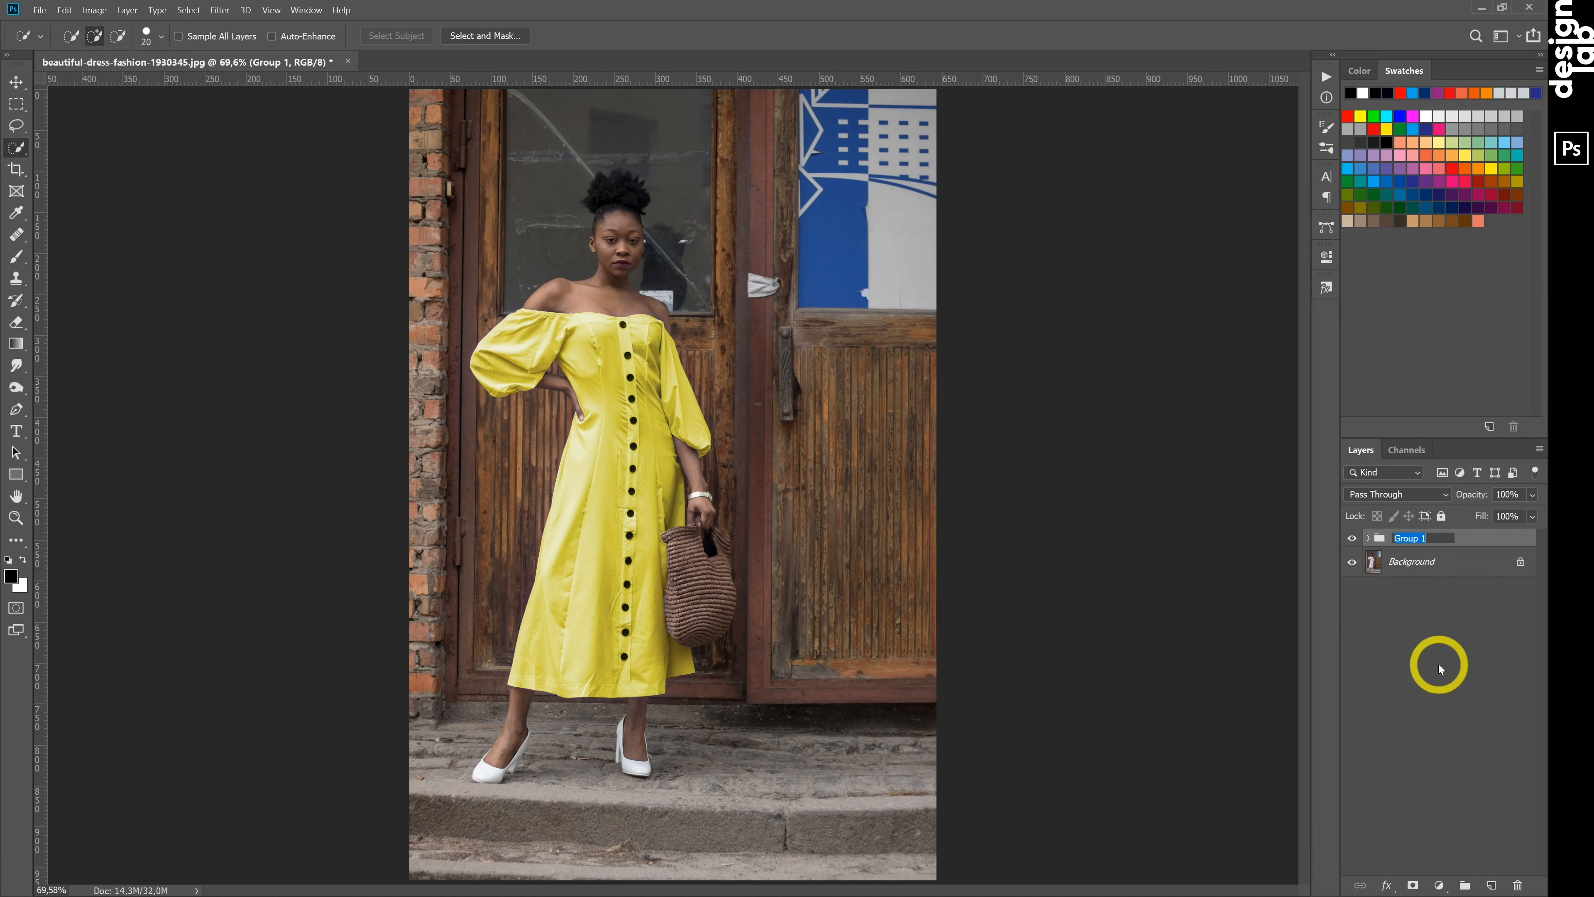
type("light color")
key("Return")
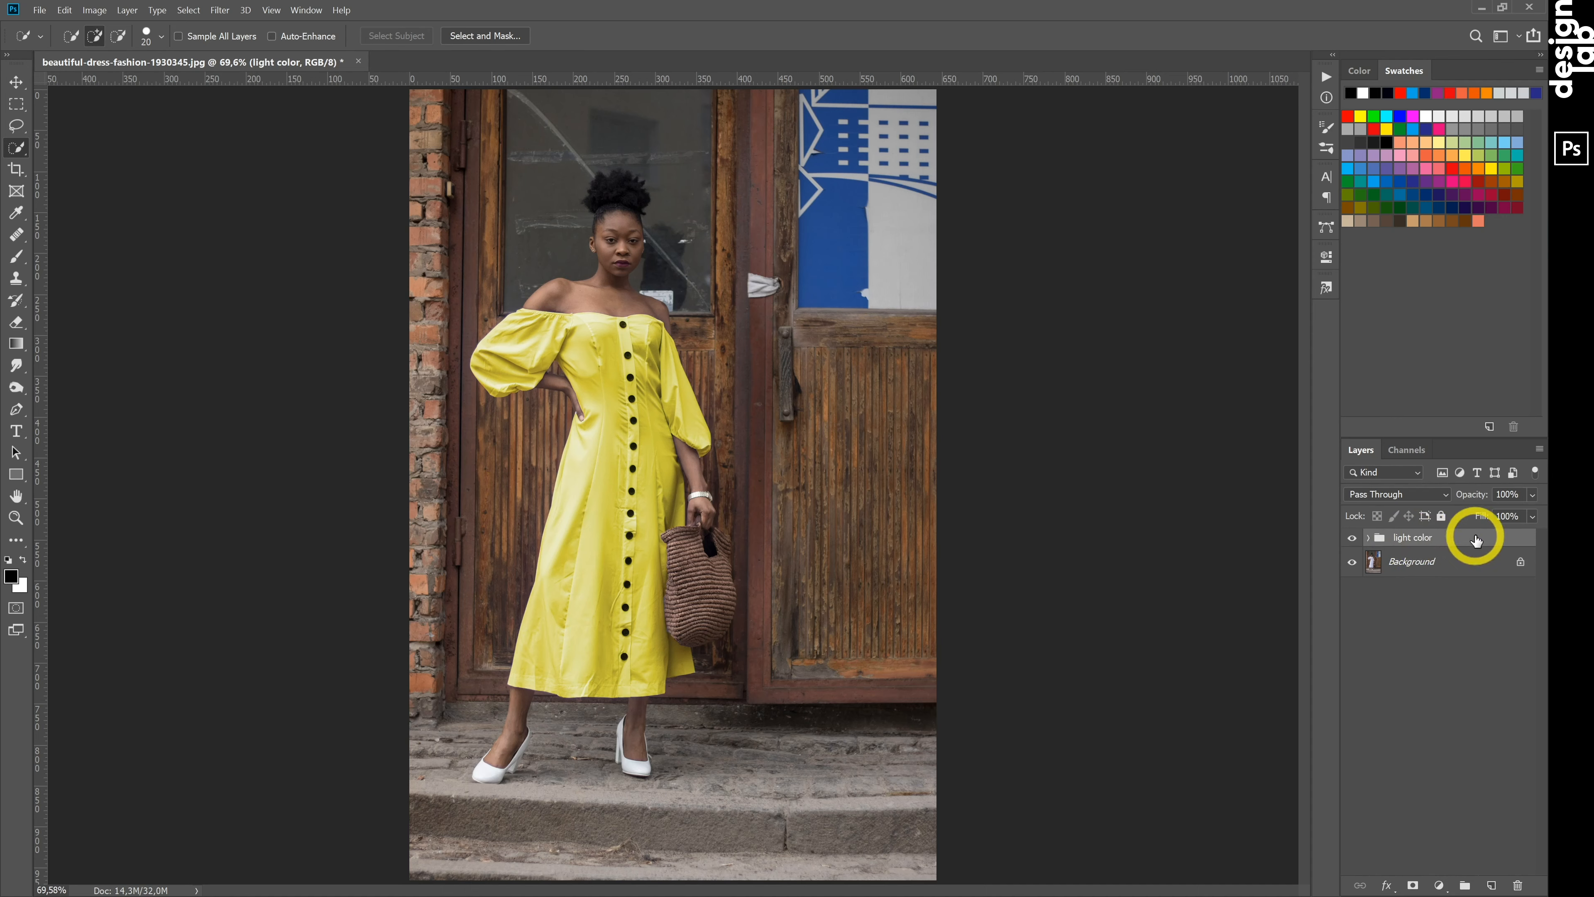
Duplicate the light color group and name the copy "black"
key("ctrl+j")
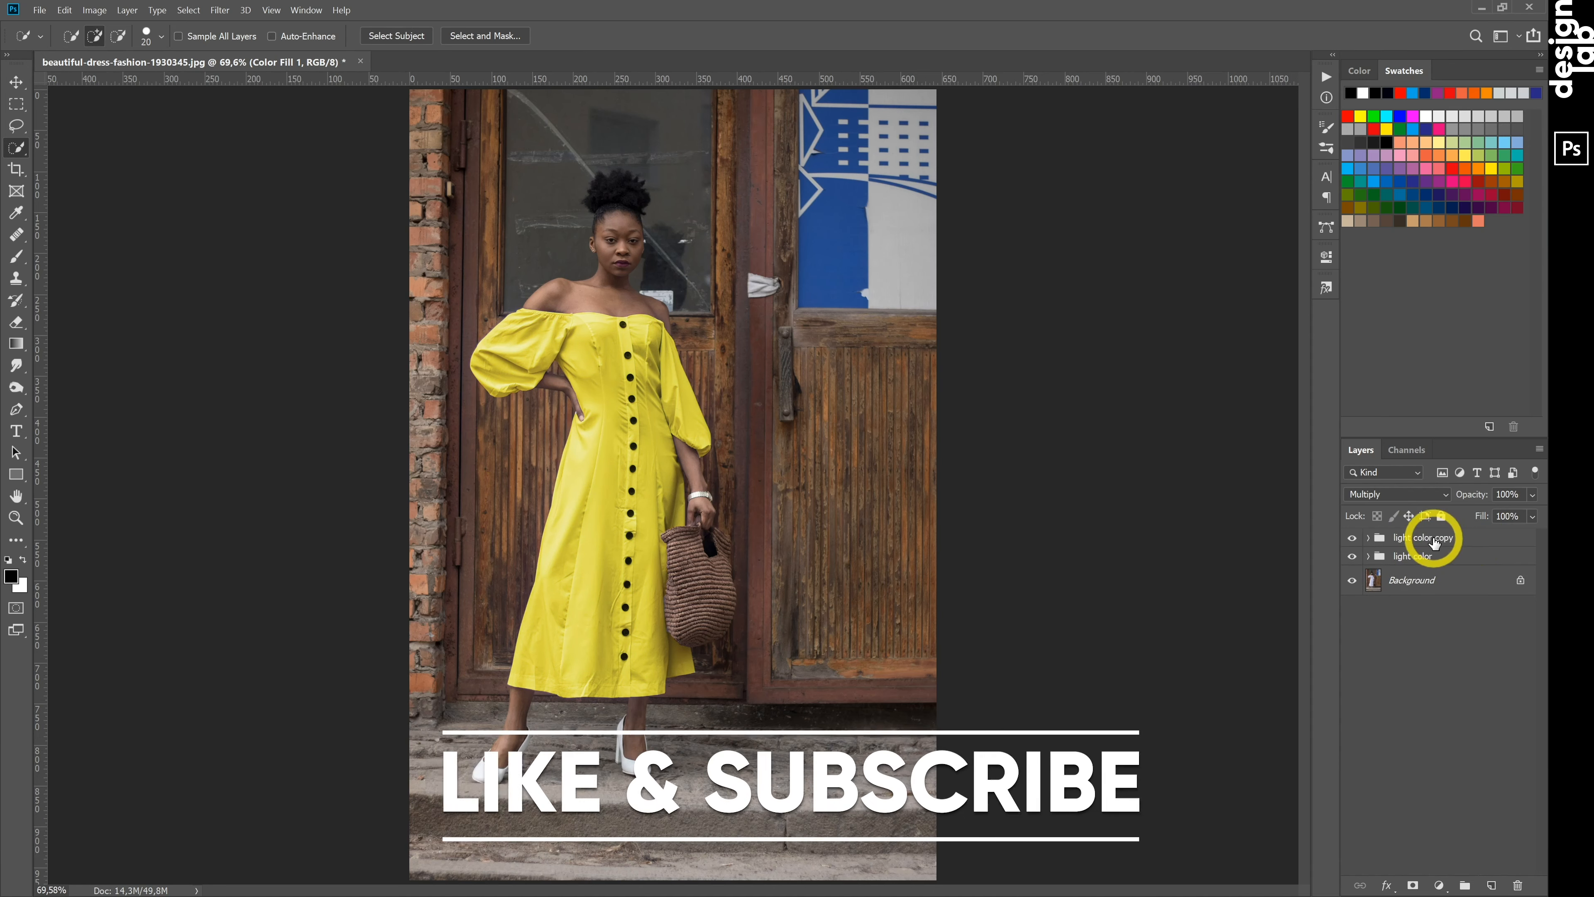
double_click(1426, 538)
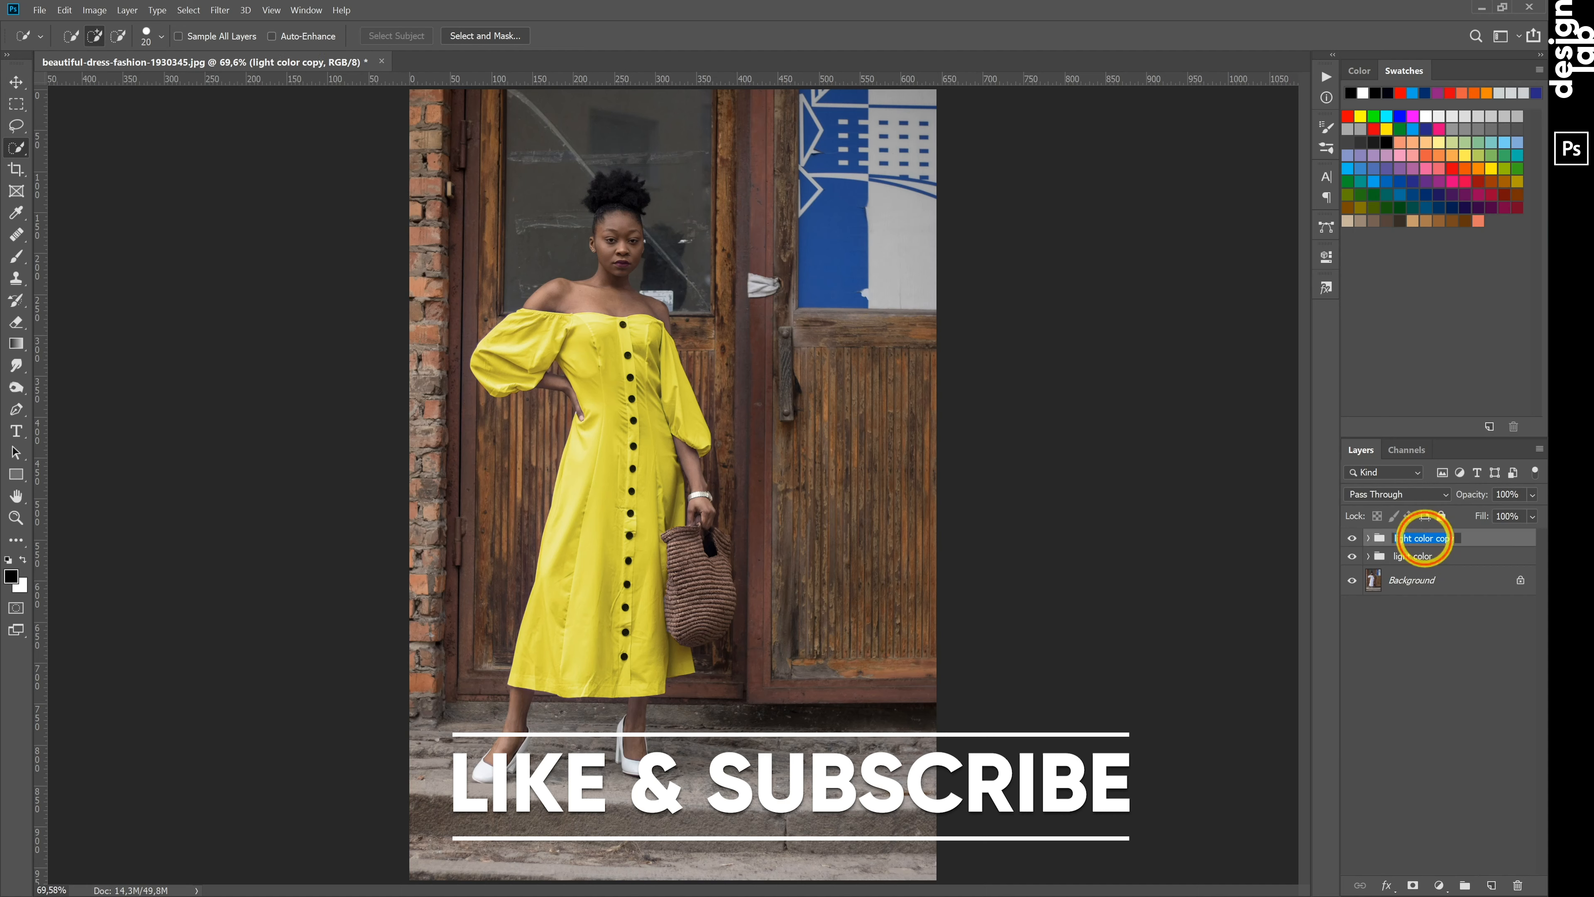
type("black")
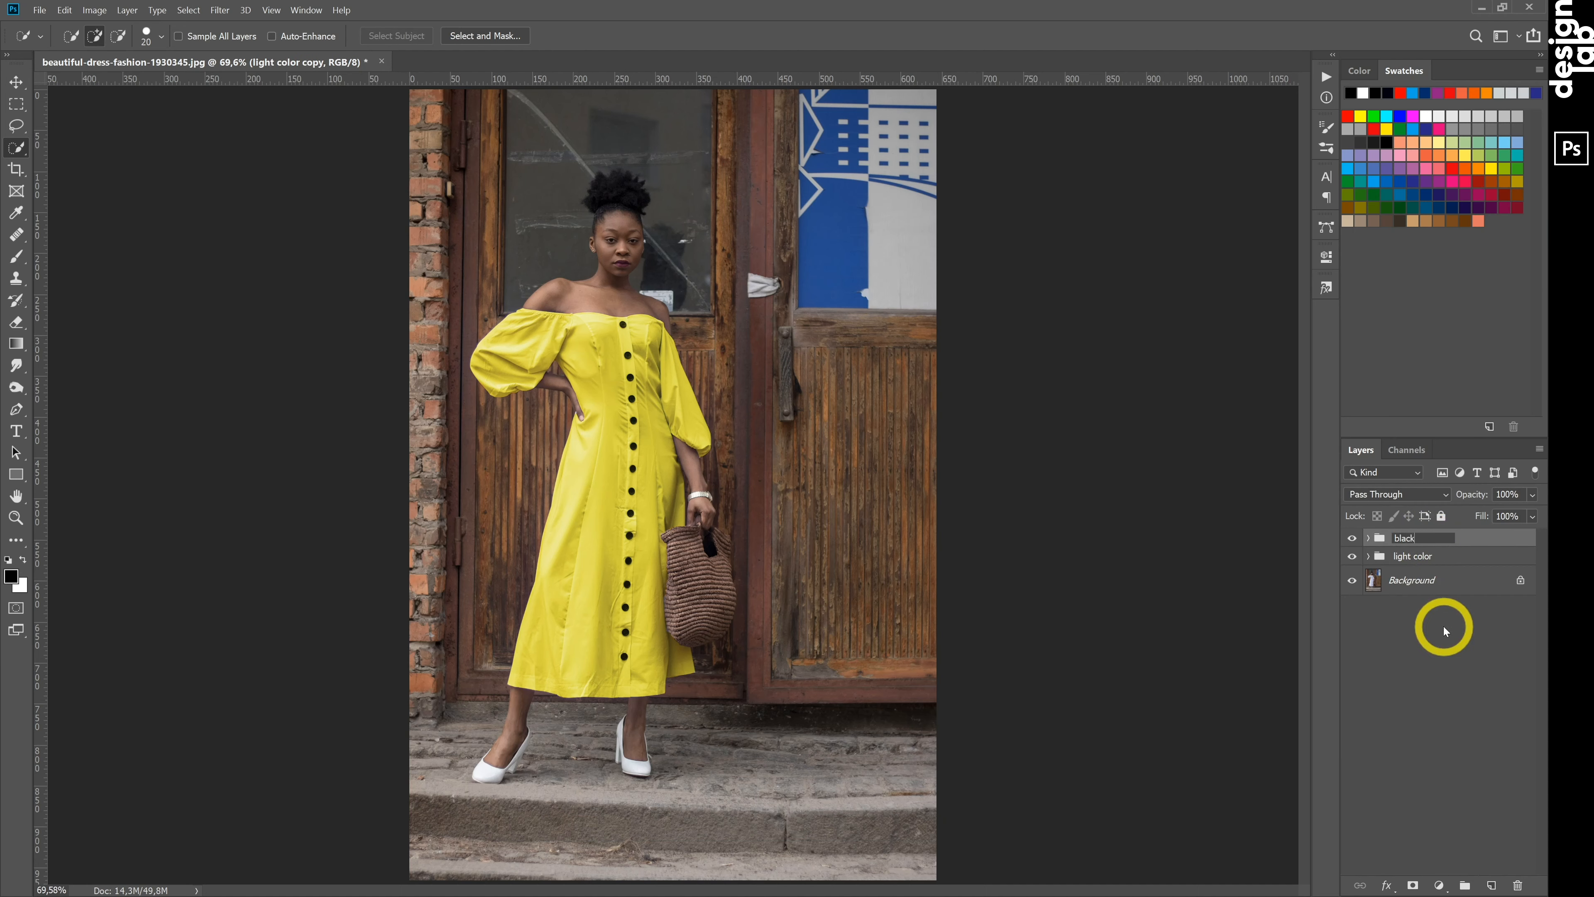
key("Return")
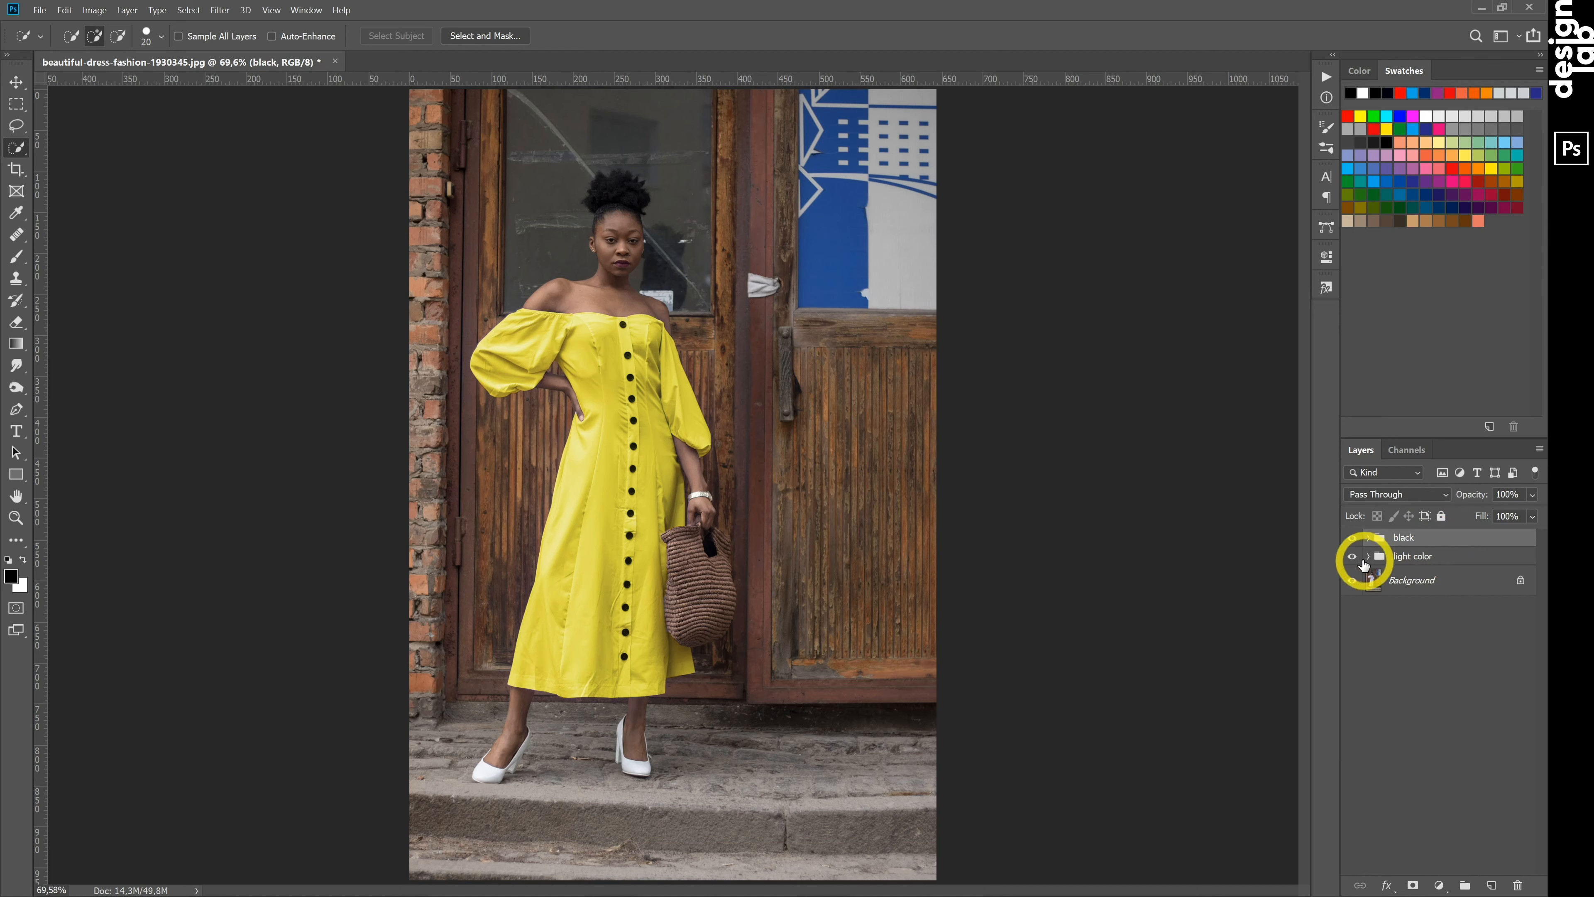
Hide the light color group and change Color Fill 1 in the black group to dark grey #414141
left_click(1367, 537)
left_click(1387, 617)
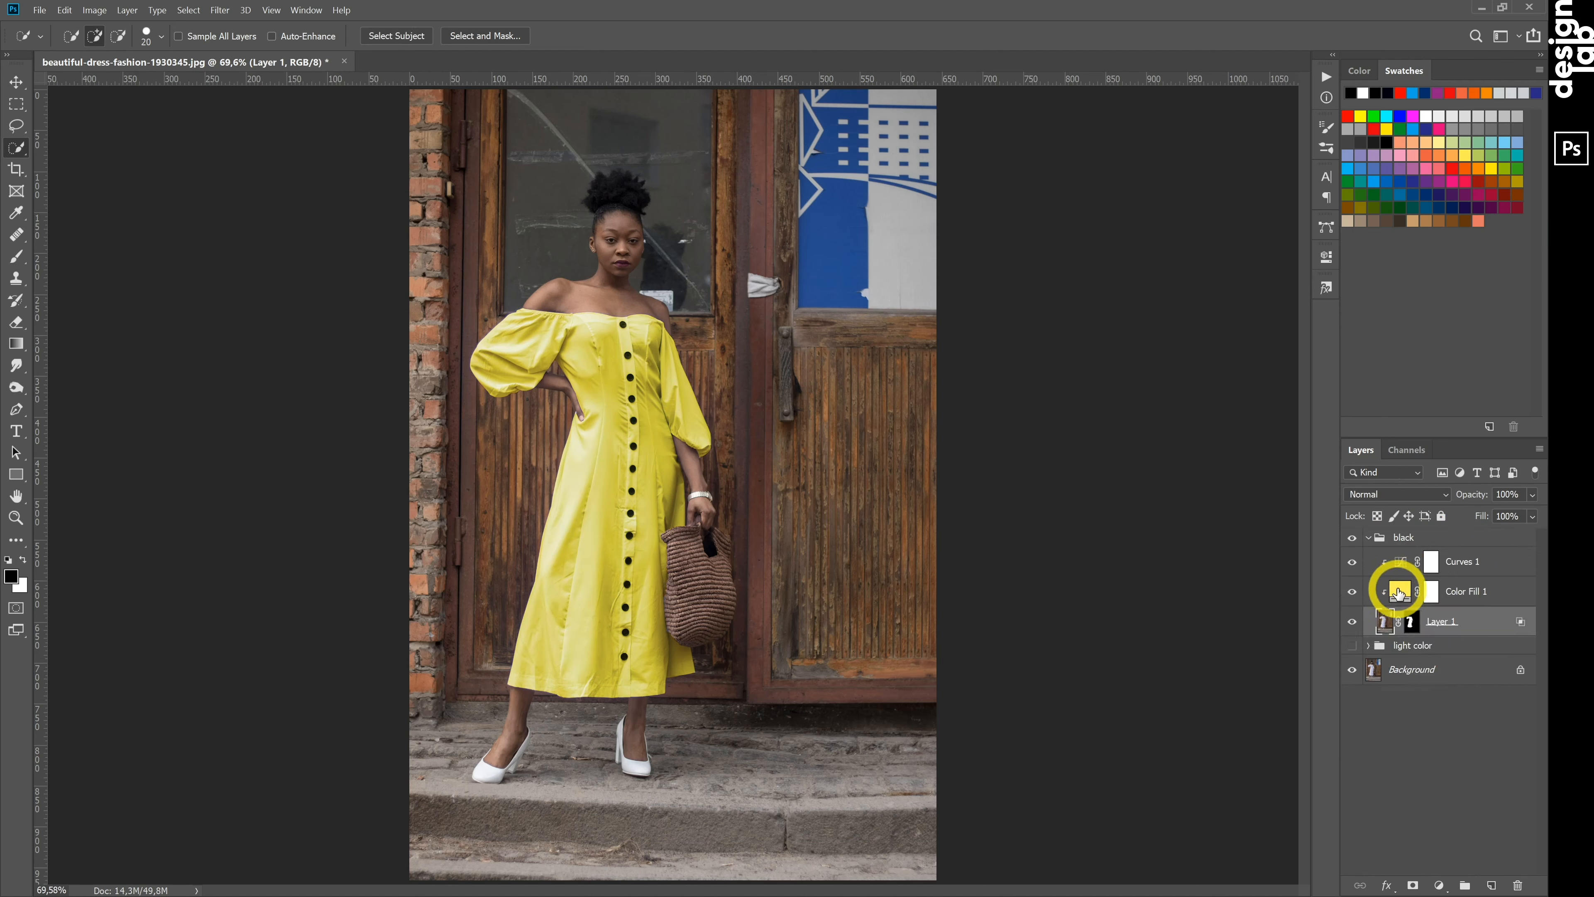
double_click(1399, 594)
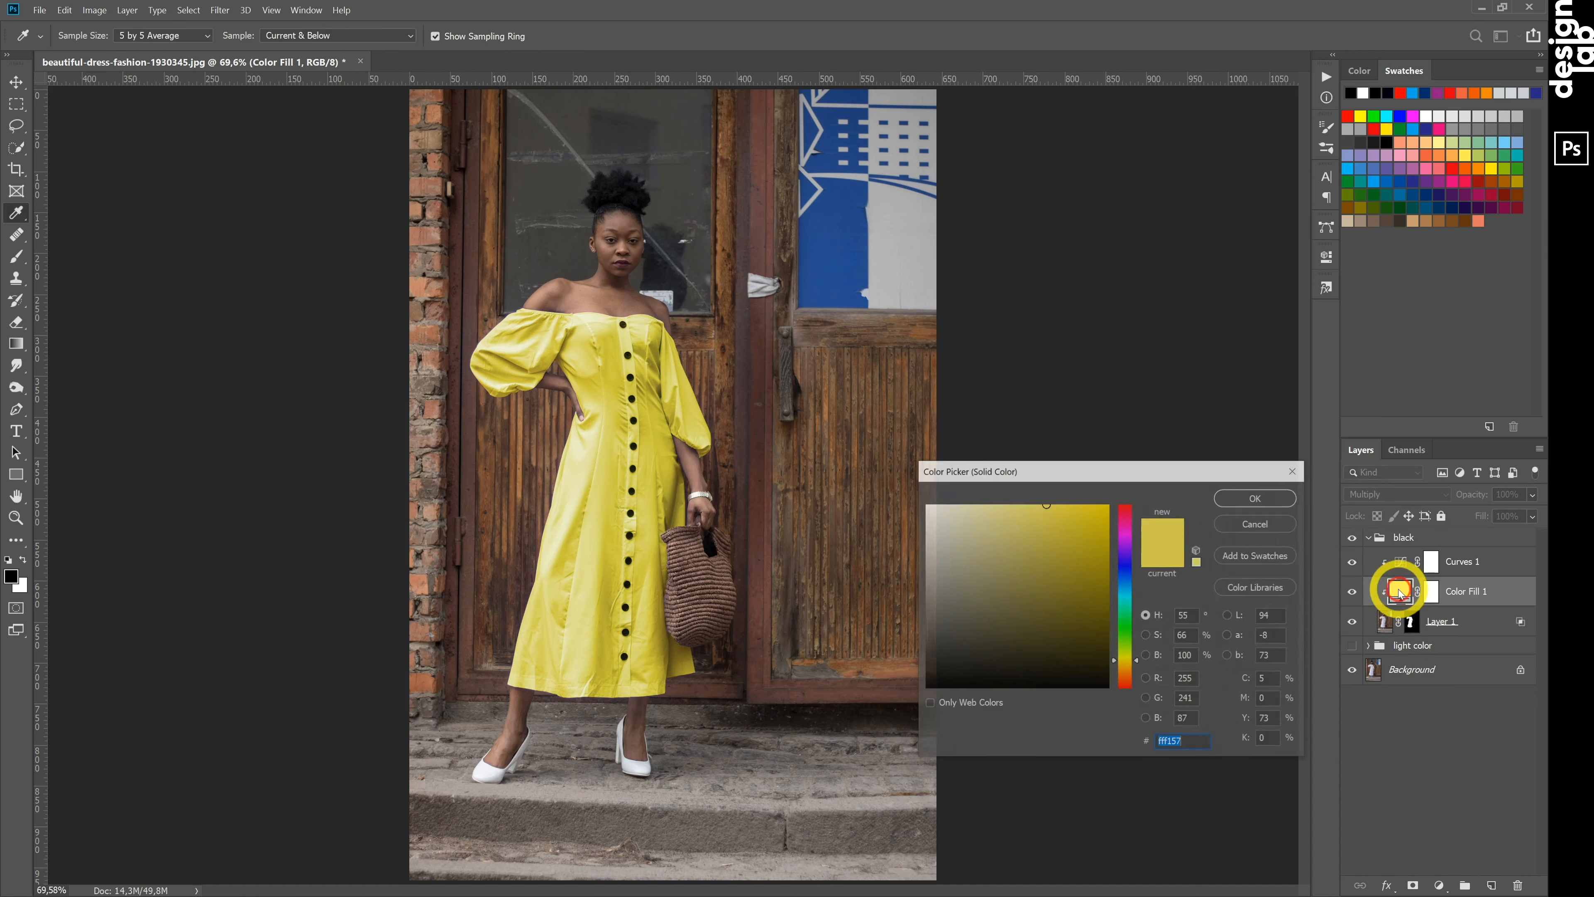
left_click(981, 596)
mouse_move(981, 595)
left_mouse_down()
mouse_move(904, 606)
mouse_move(898, 634)
left_mouse_up()
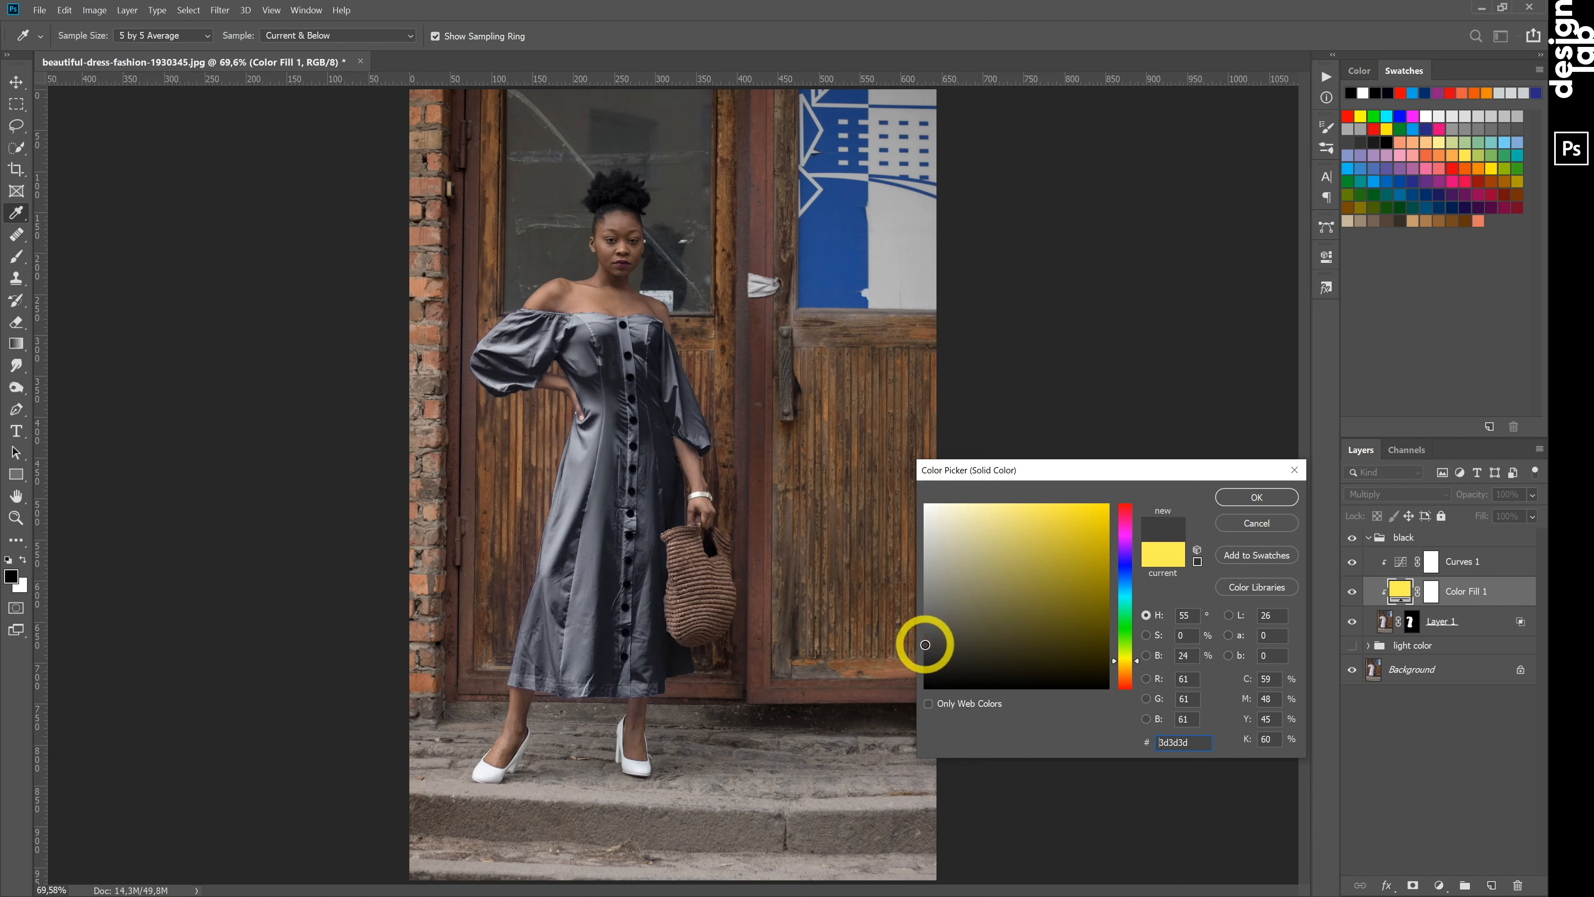
left_click_drag(925, 644, 922, 641)
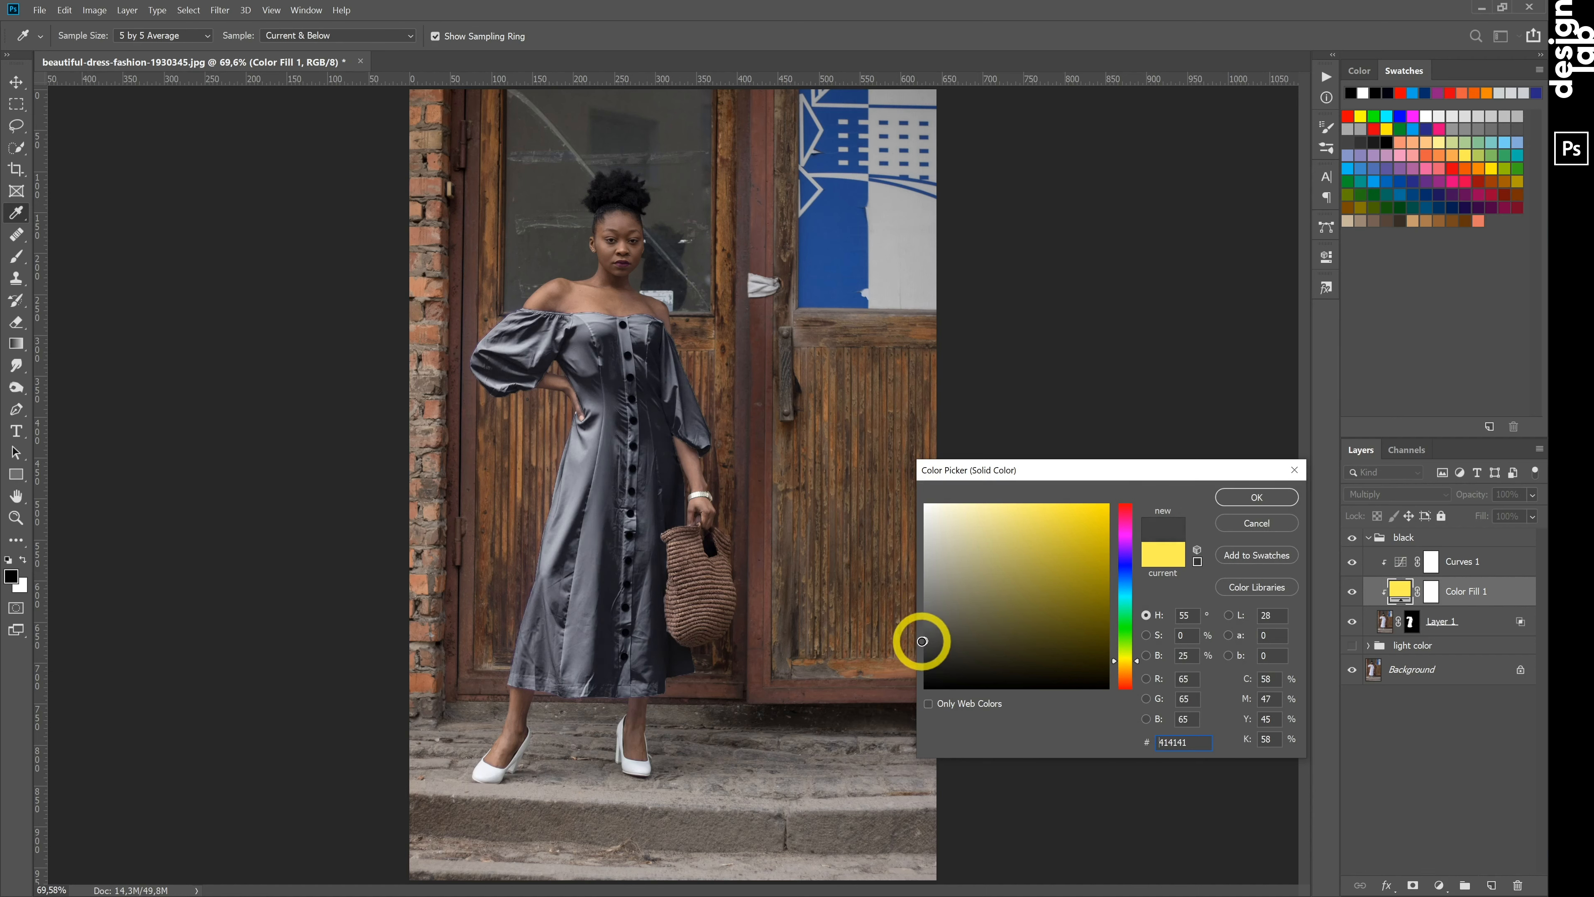
left_click(1226, 498)
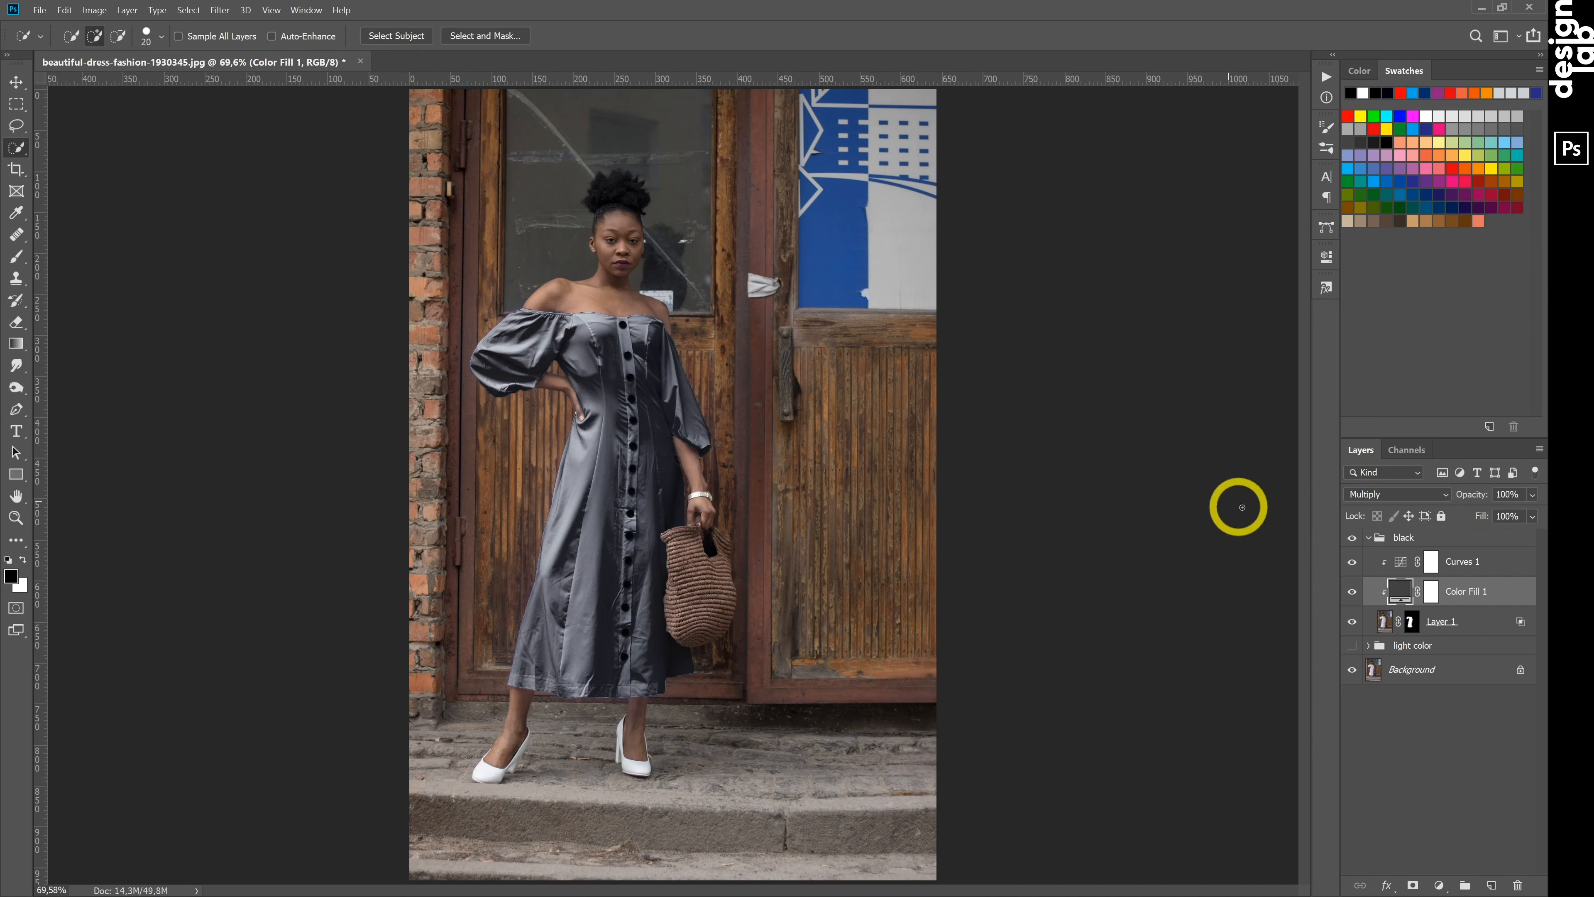
In the Blend If options of the black group's Layer 1, move the Underlying Layer's split highlight slider slightly closer to 255
double_click(1520, 621)
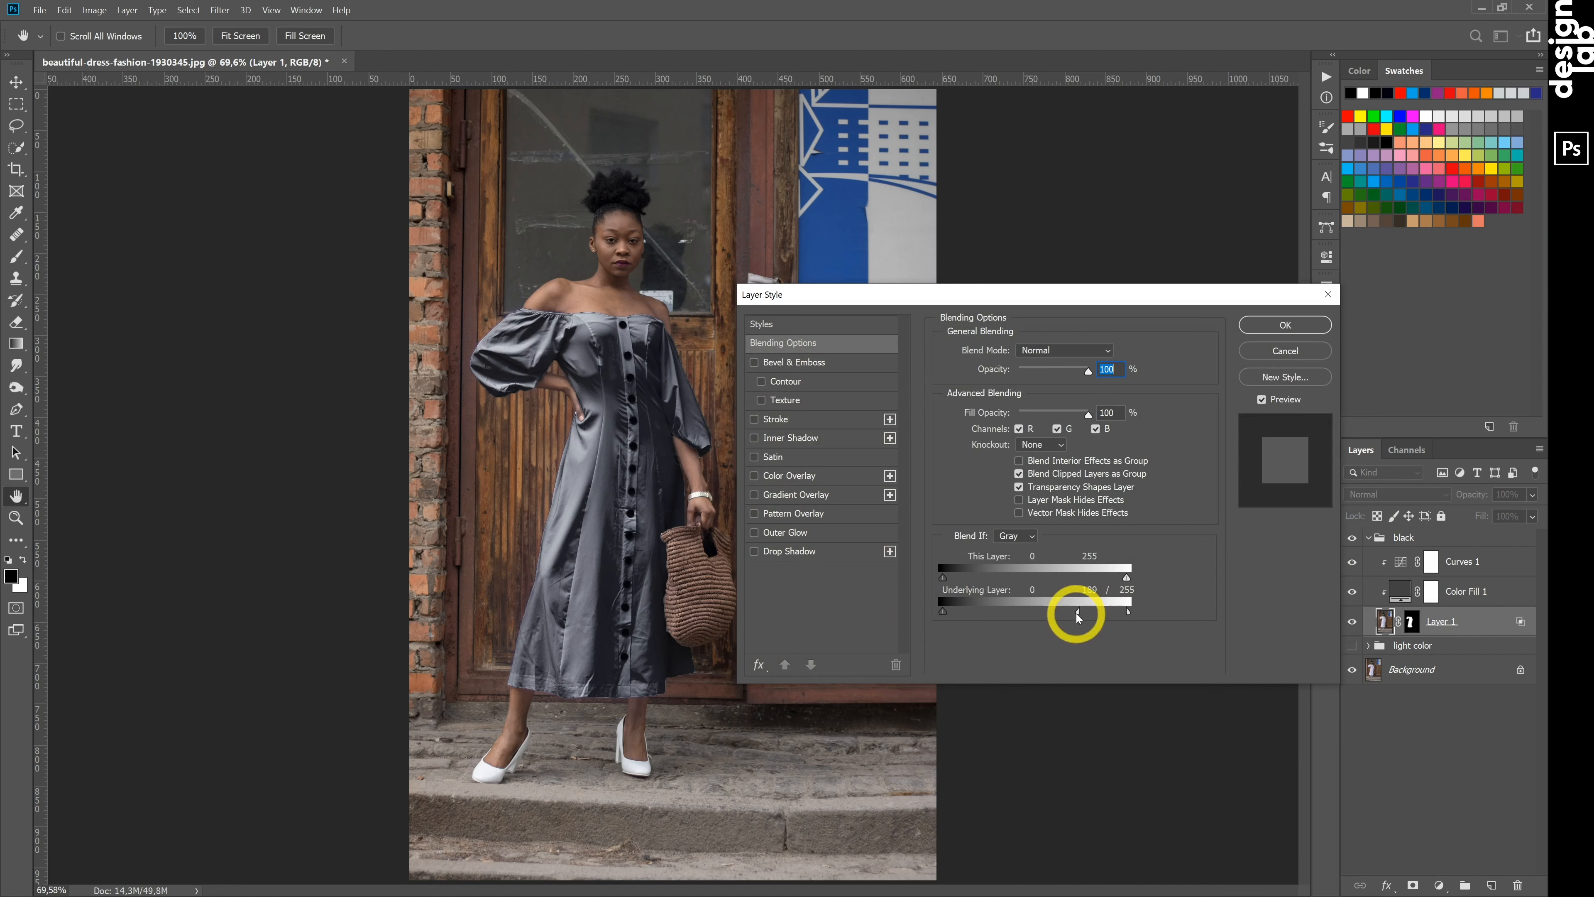
left_click_drag(1077, 612, 1085, 613)
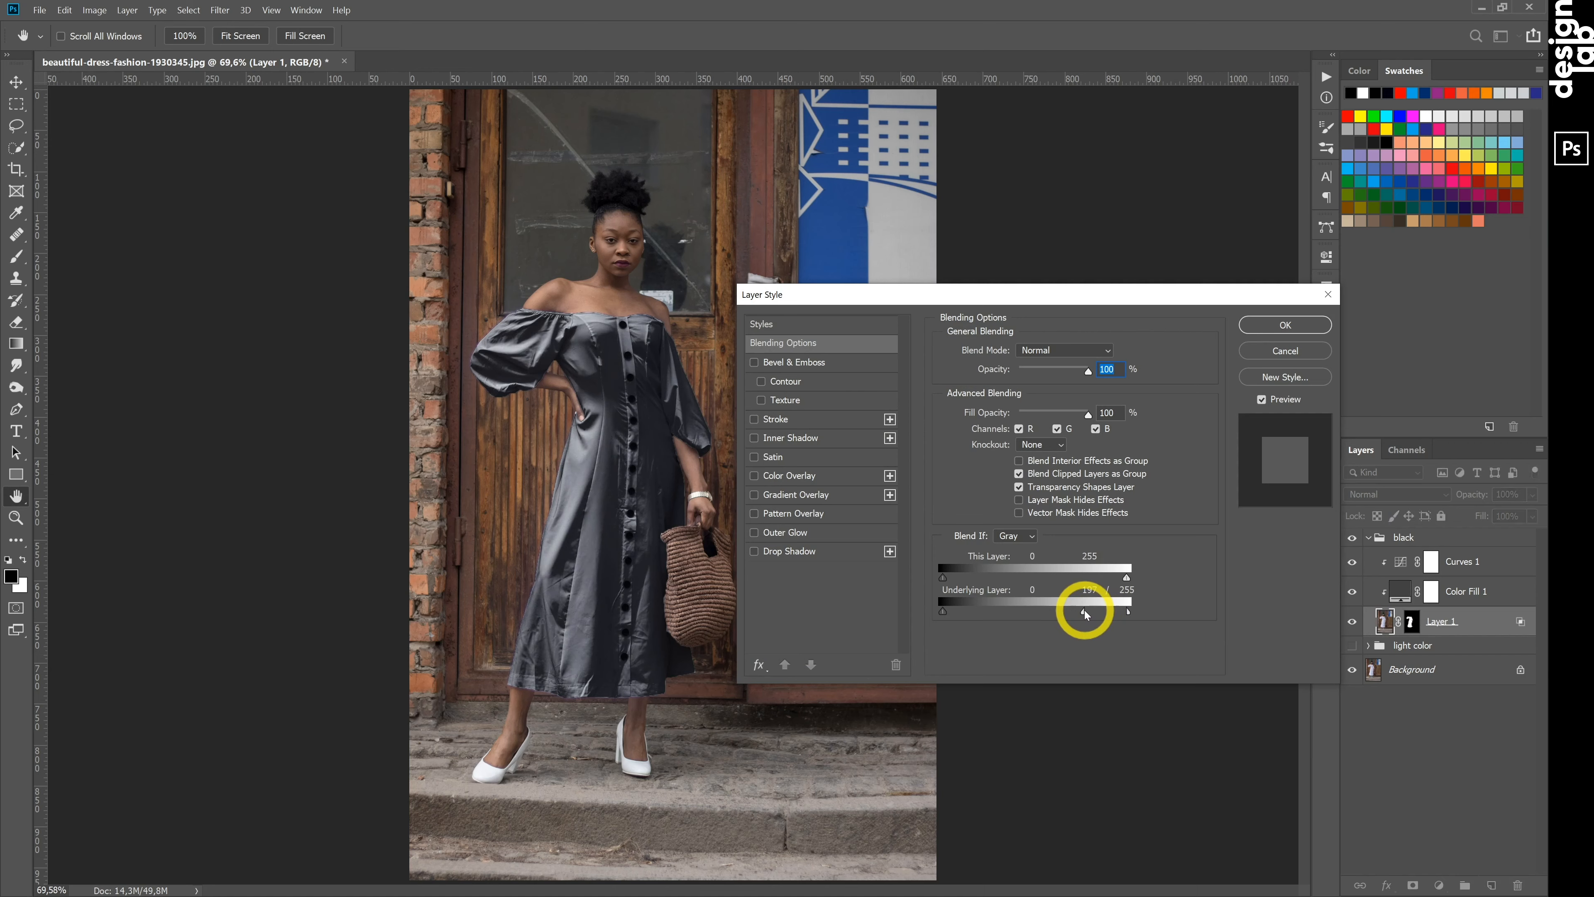
left_click(1266, 329)
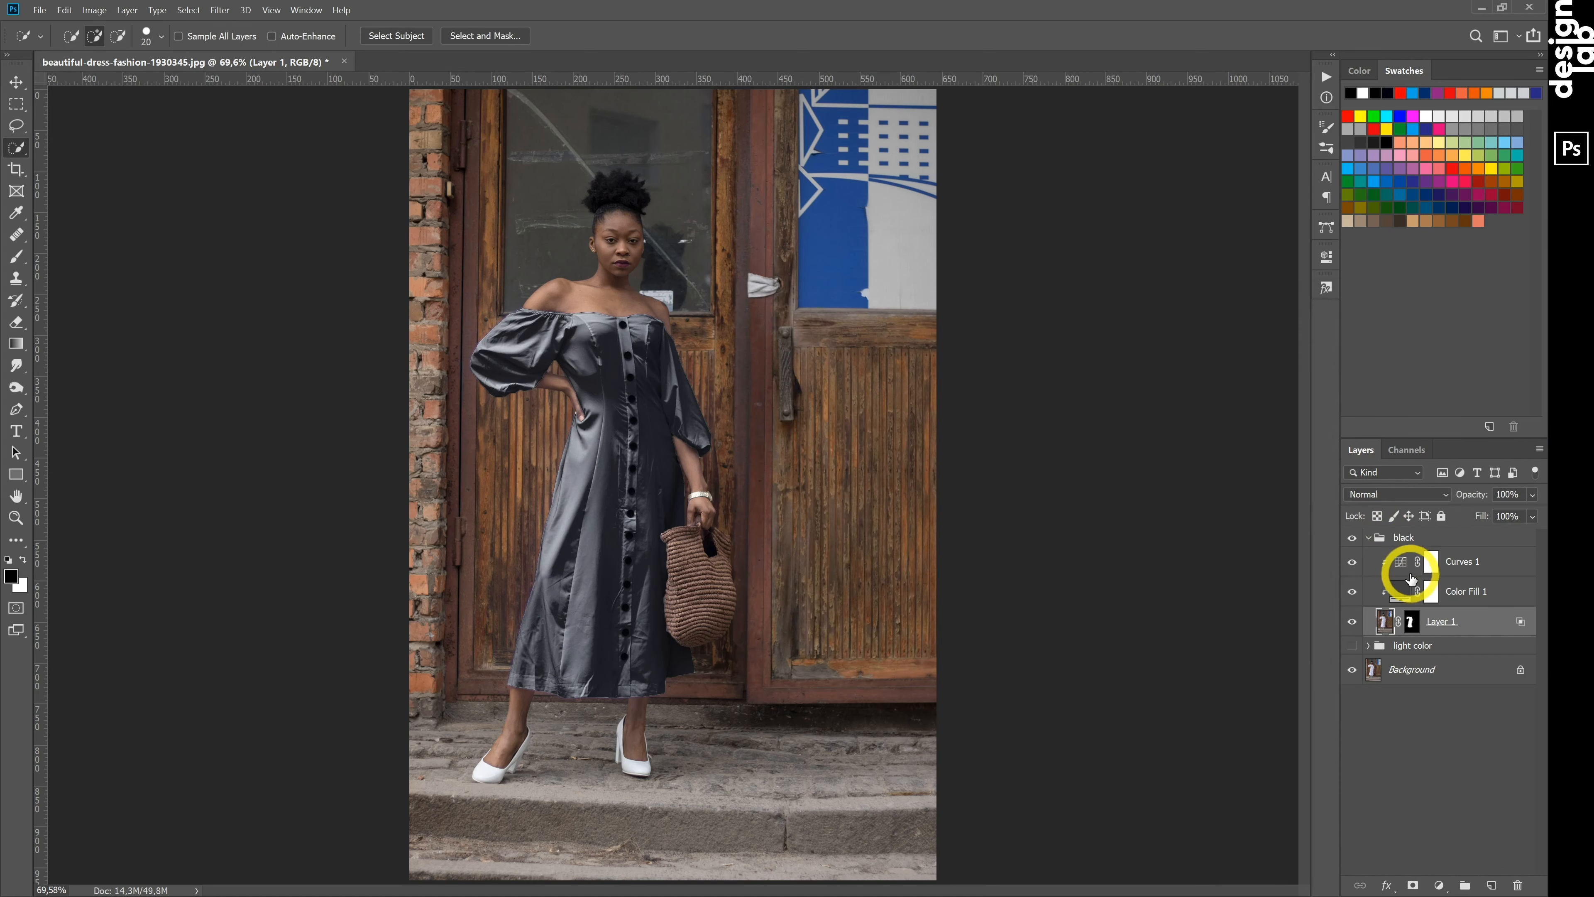
Strengthen the black group's RGB curve with its upper point at input 183, output 202 and its lower point at input 96, output 72
double_click(1402, 563)
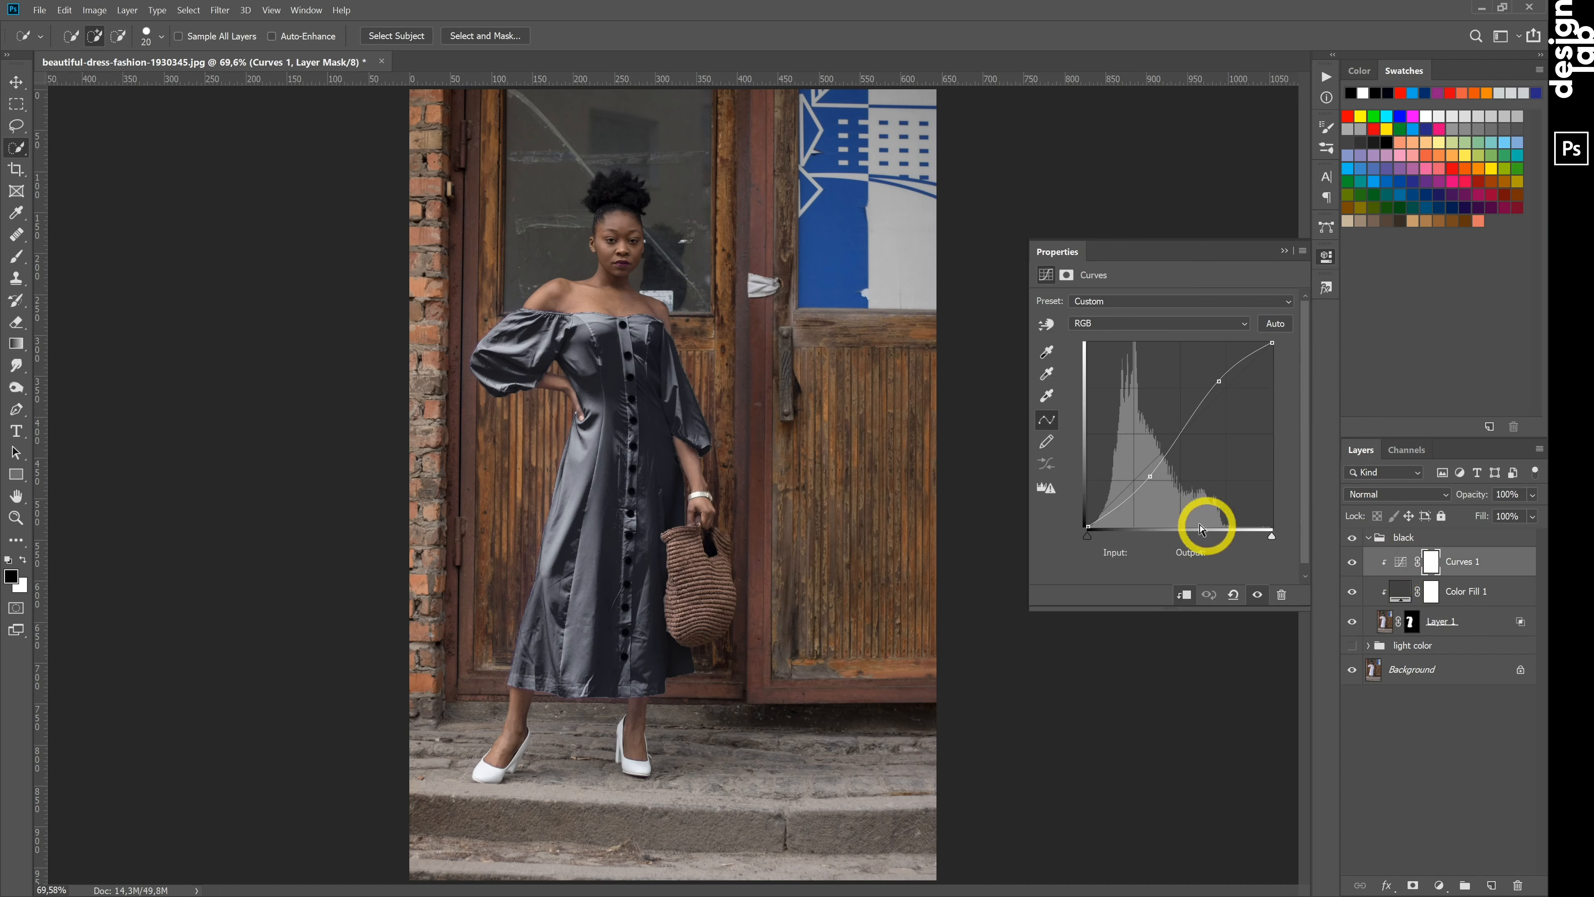
left_click_drag(1219, 381, 1219, 381)
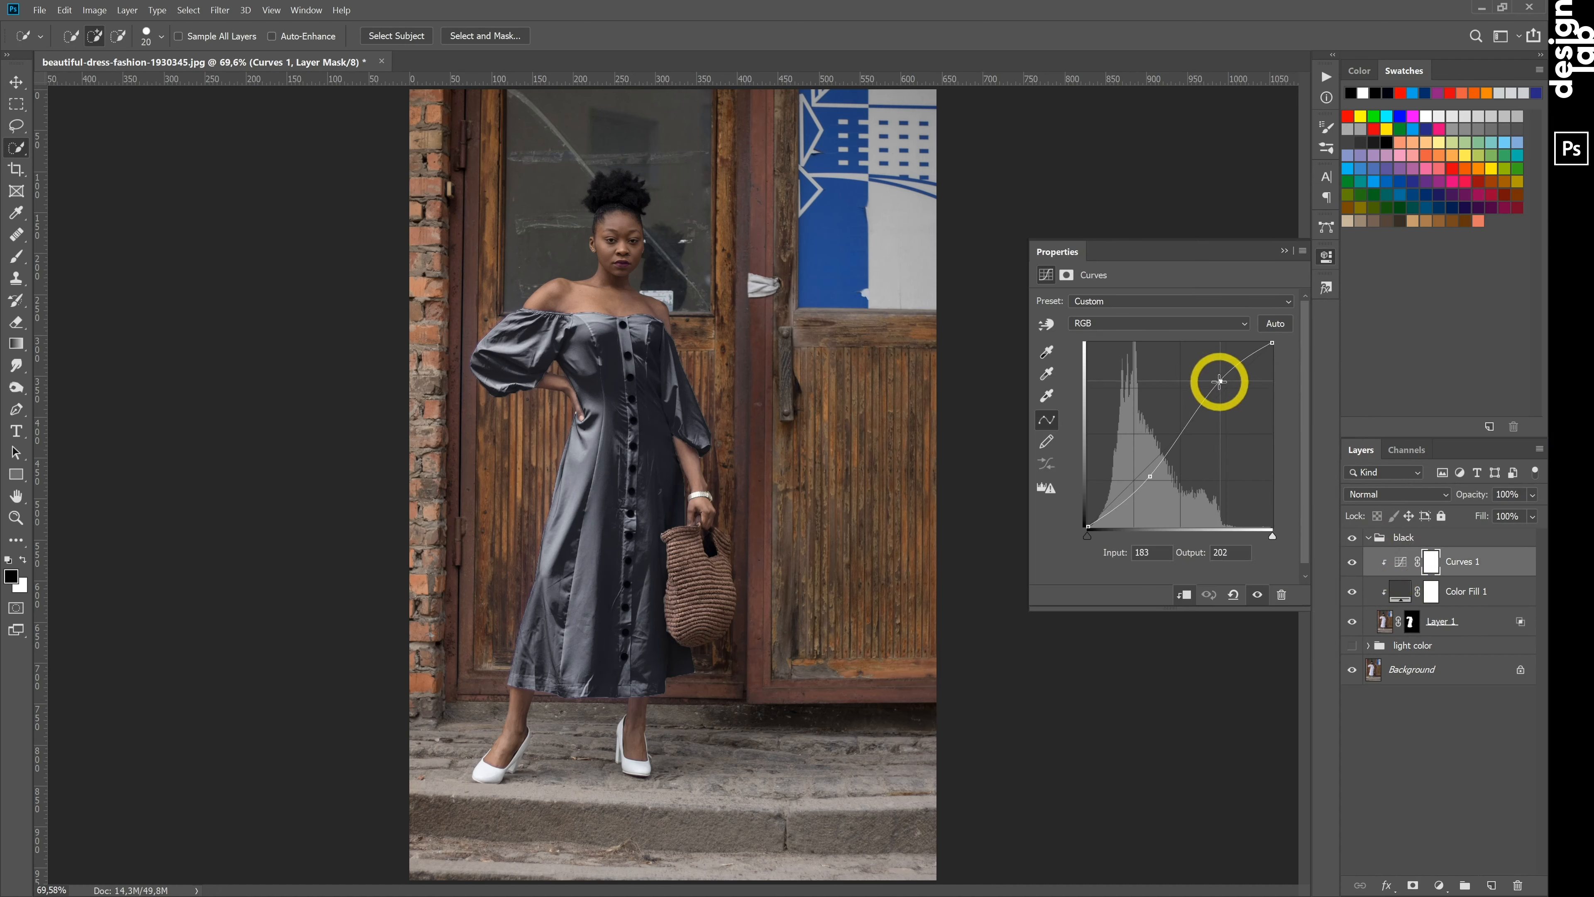
left_click(1160, 478)
left_click_drag(1162, 478, 1157, 475)
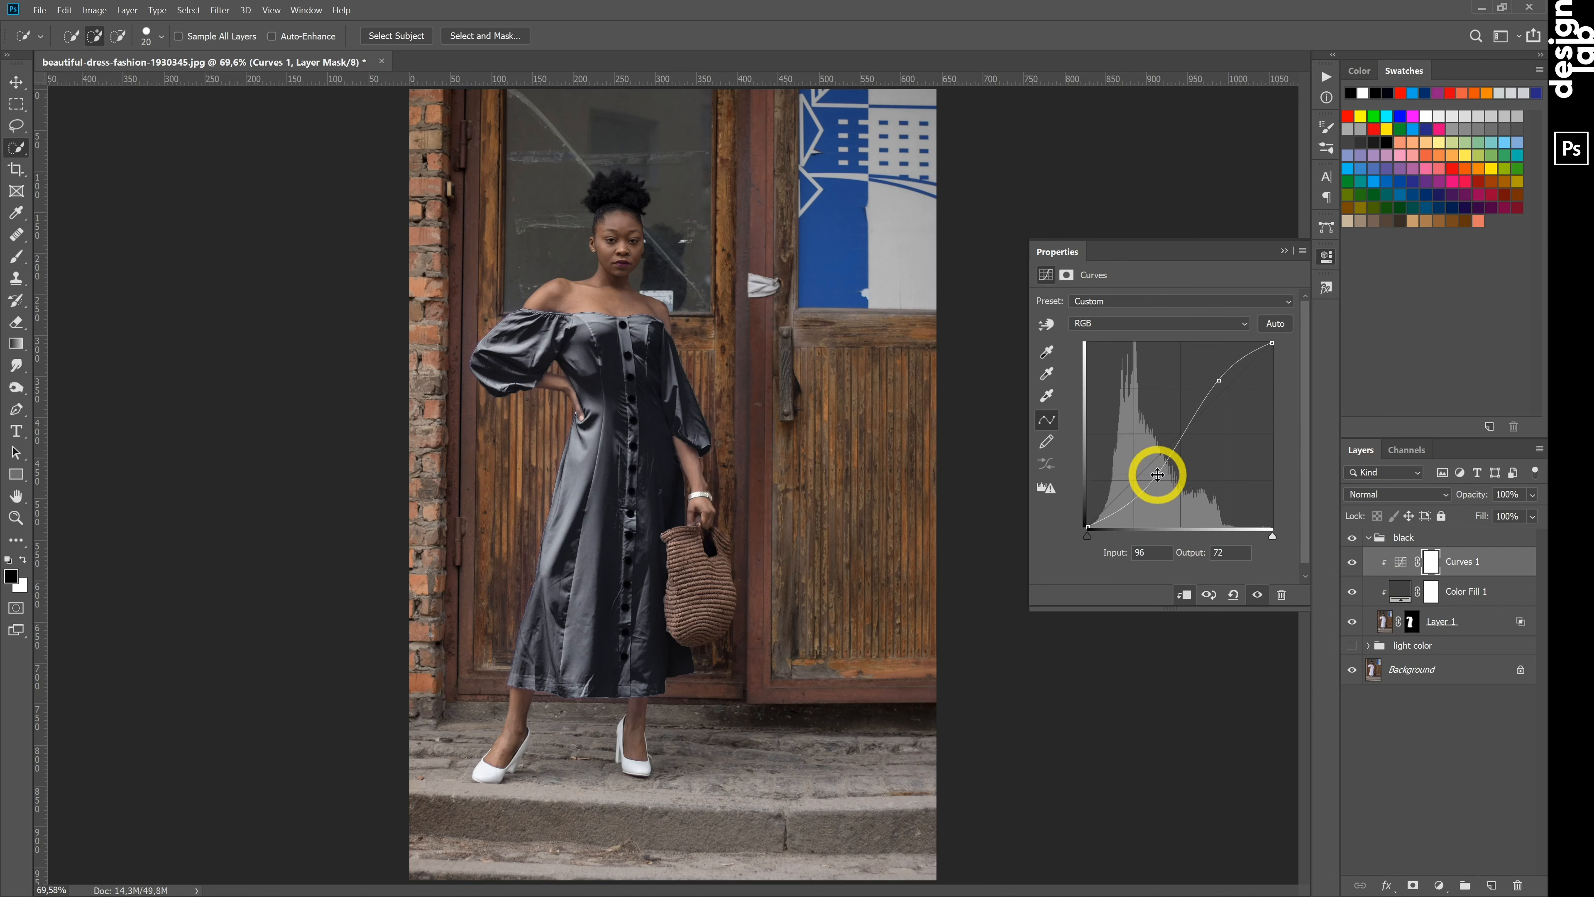
left_click(1326, 255)
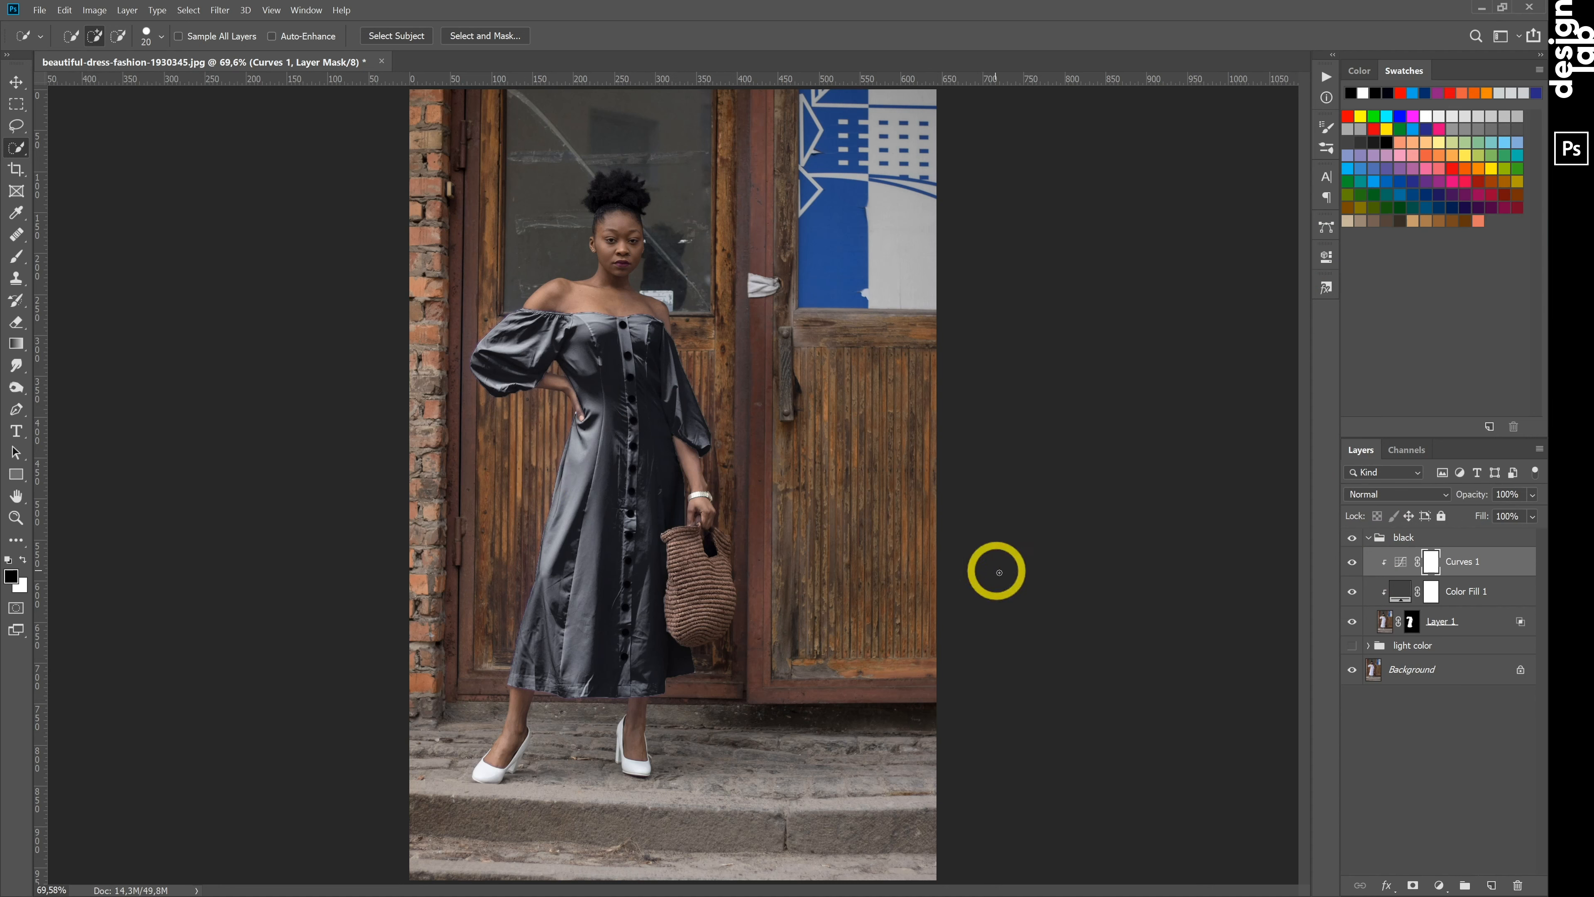
Duplicate the collapsed black group, hide the original and name the copy "dark color"
left_click(1369, 536)
left_click(1473, 539)
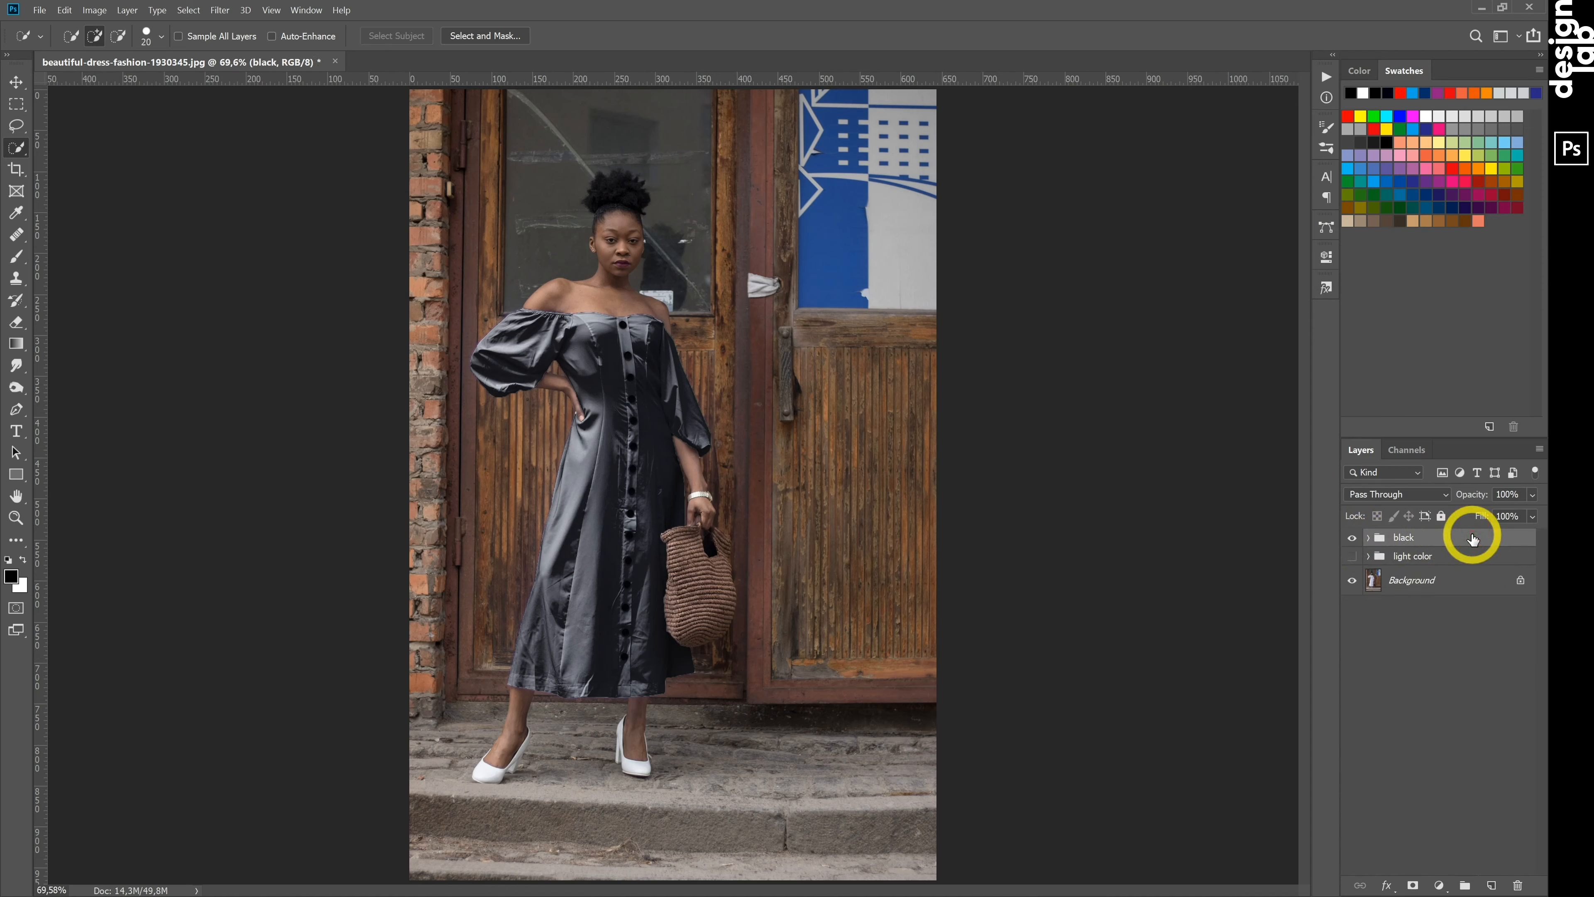
key("ctrl")
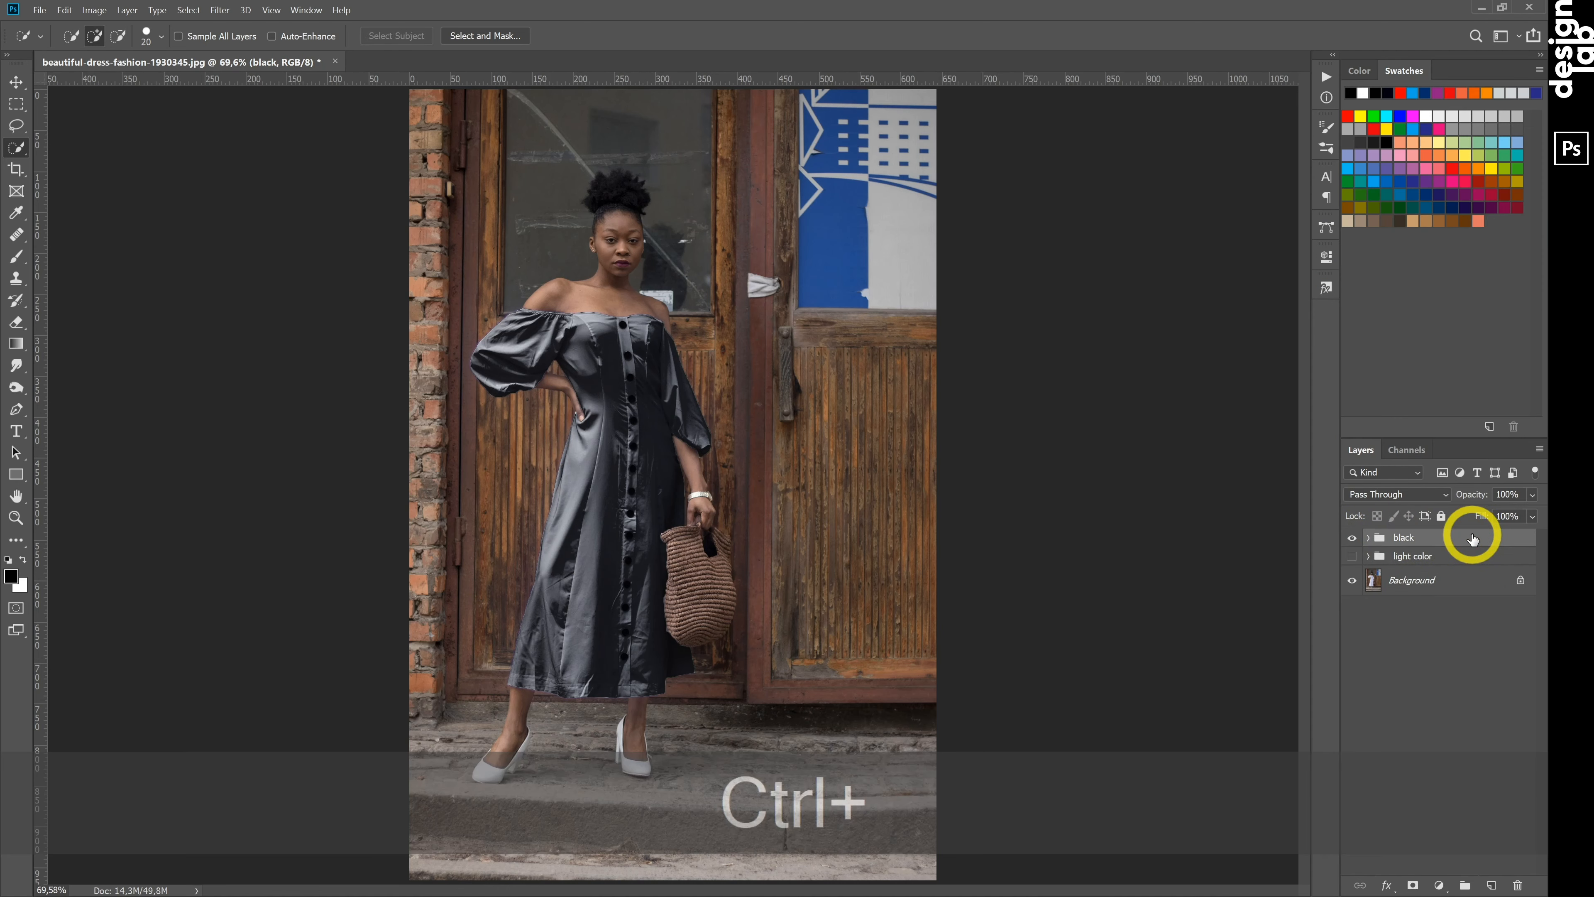
key("ctrl+j")
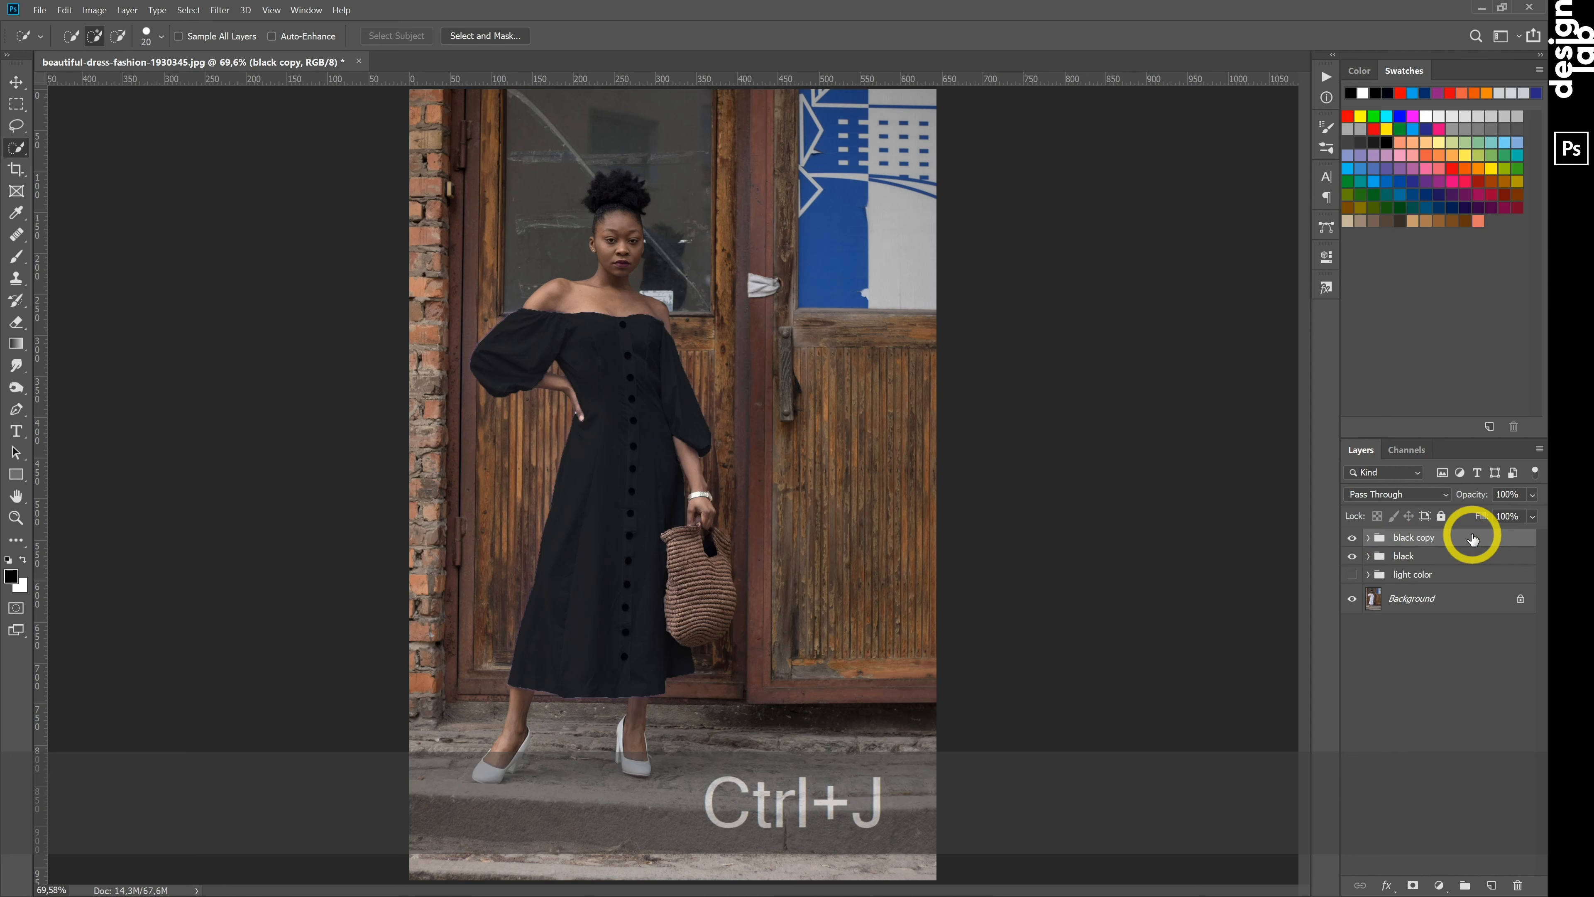
left_click(1352, 556)
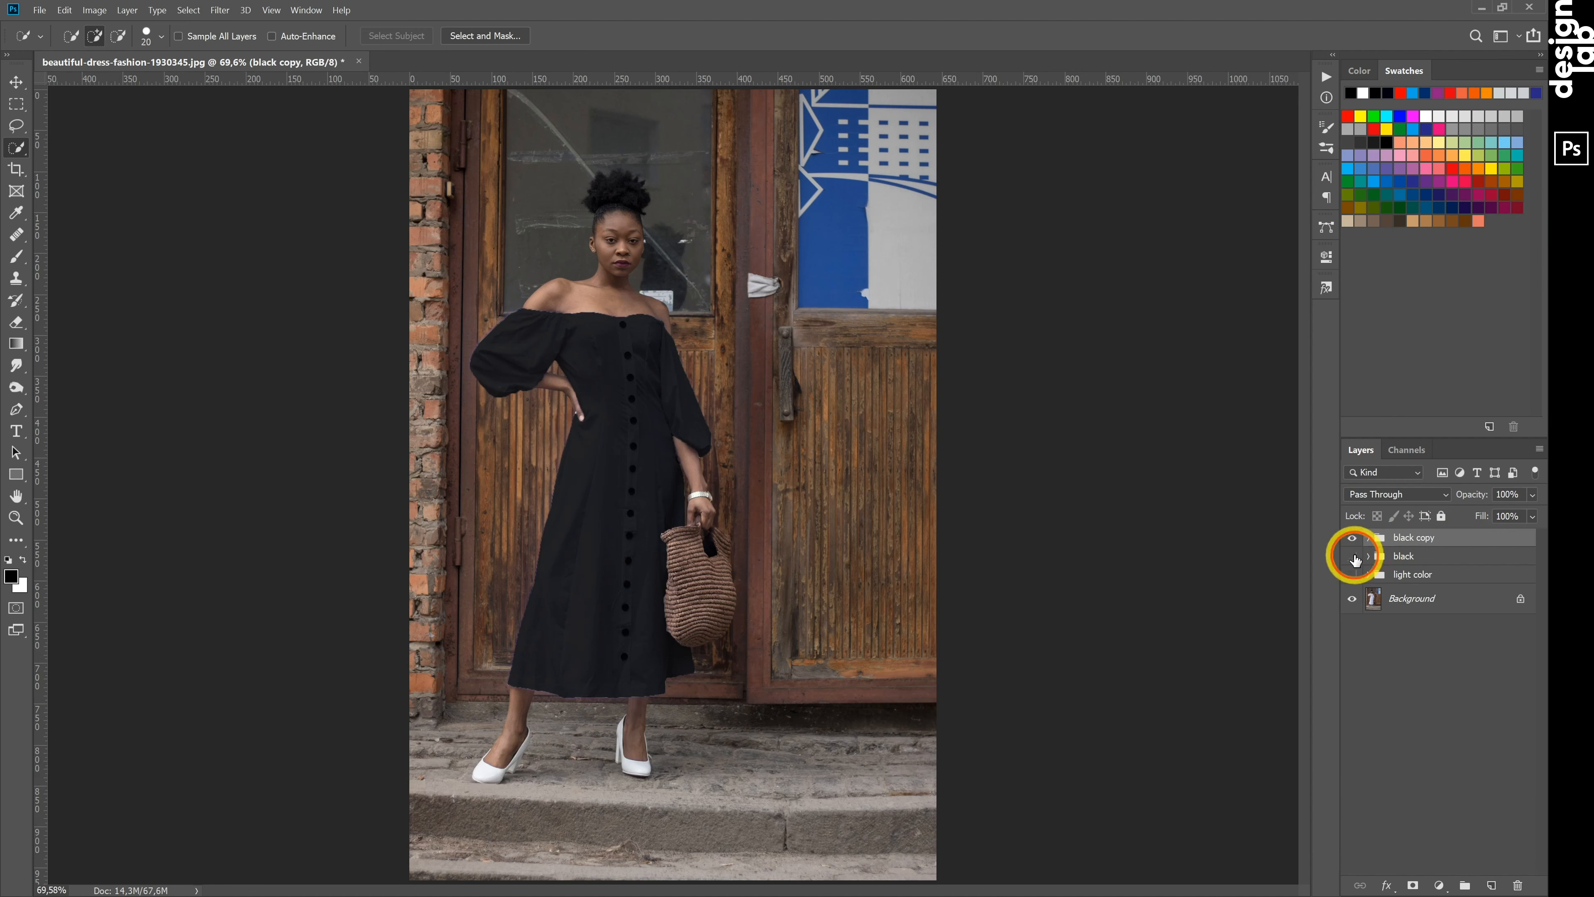
double_click(1409, 540)
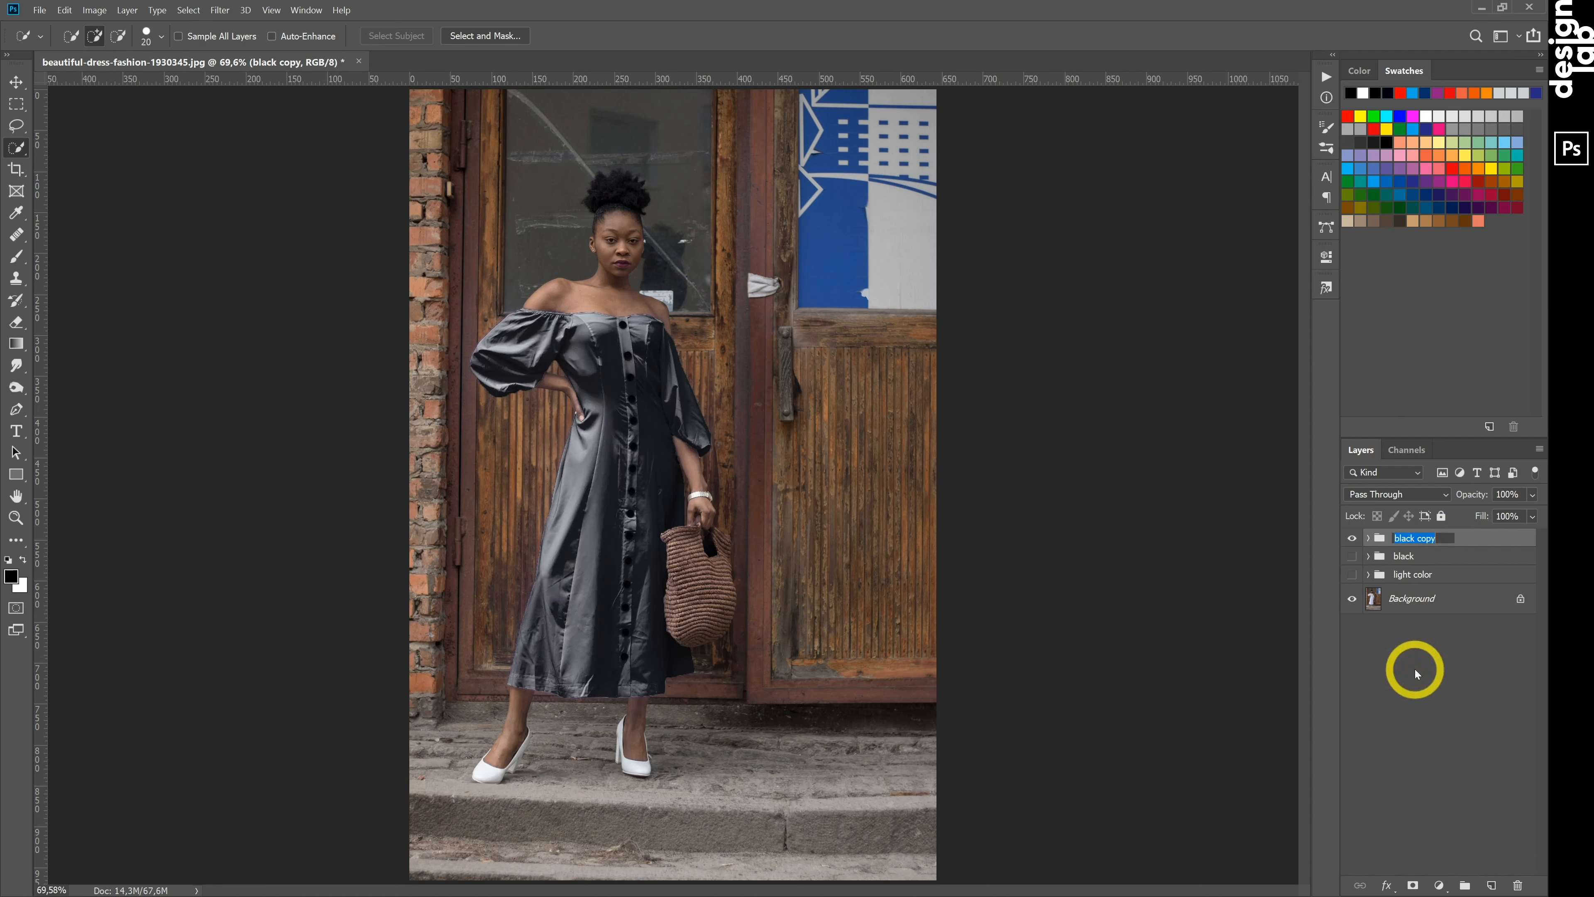
type("dark color")
key("Return")
Add a solid blue #294872 color fill above Color Fill 1 in the dark color group and set its blend mode to Color
left_click(1369, 538)
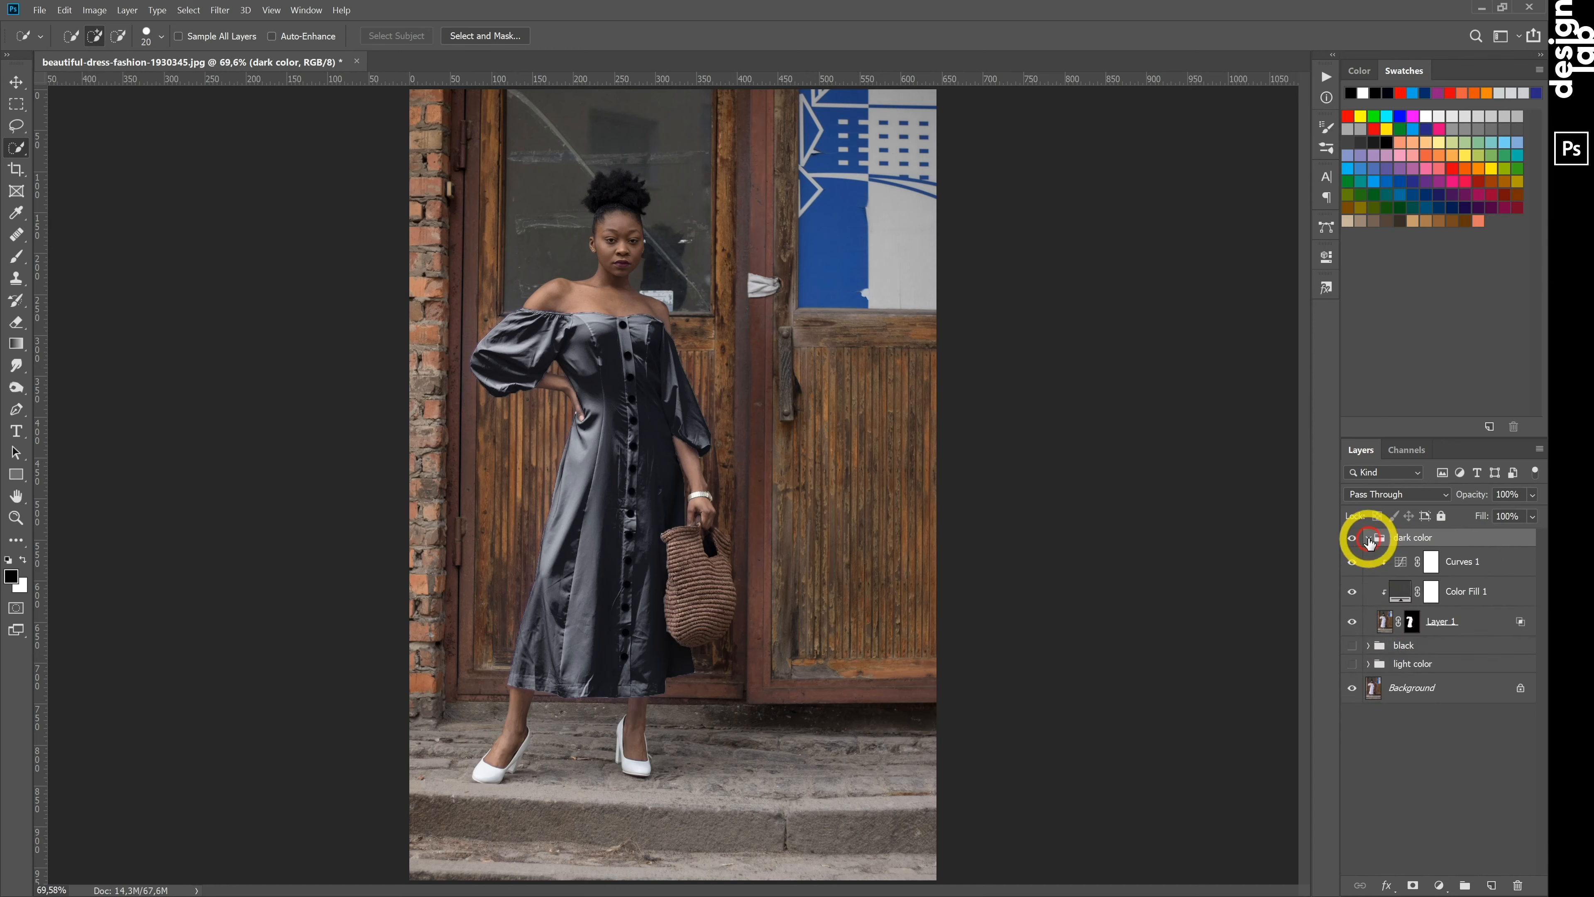
left_click(1505, 597)
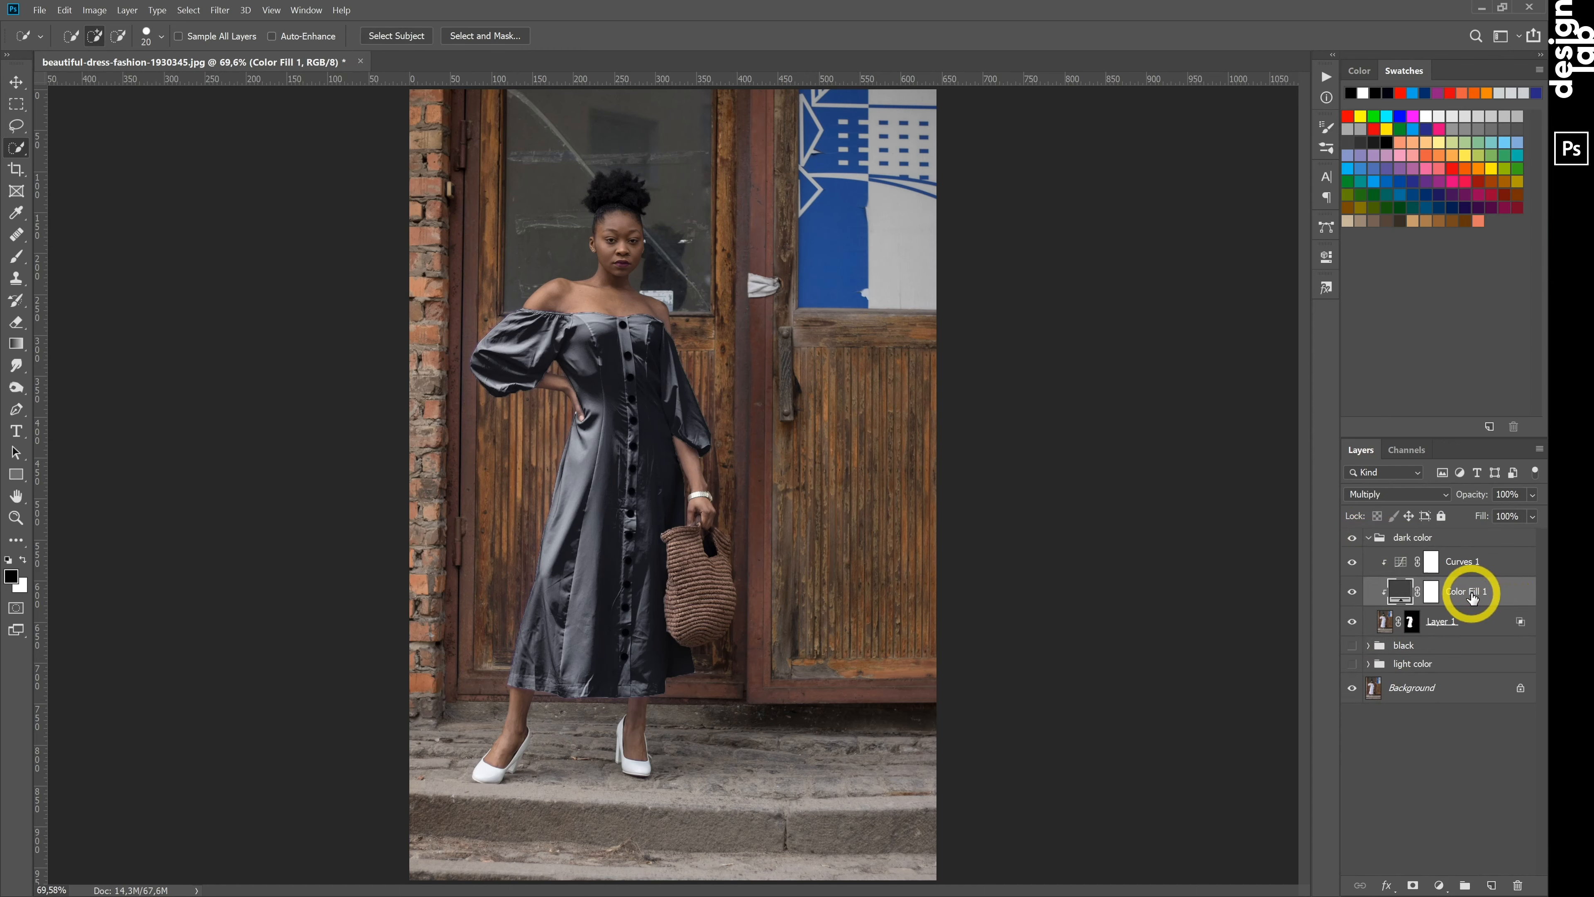
left_click(1439, 886)
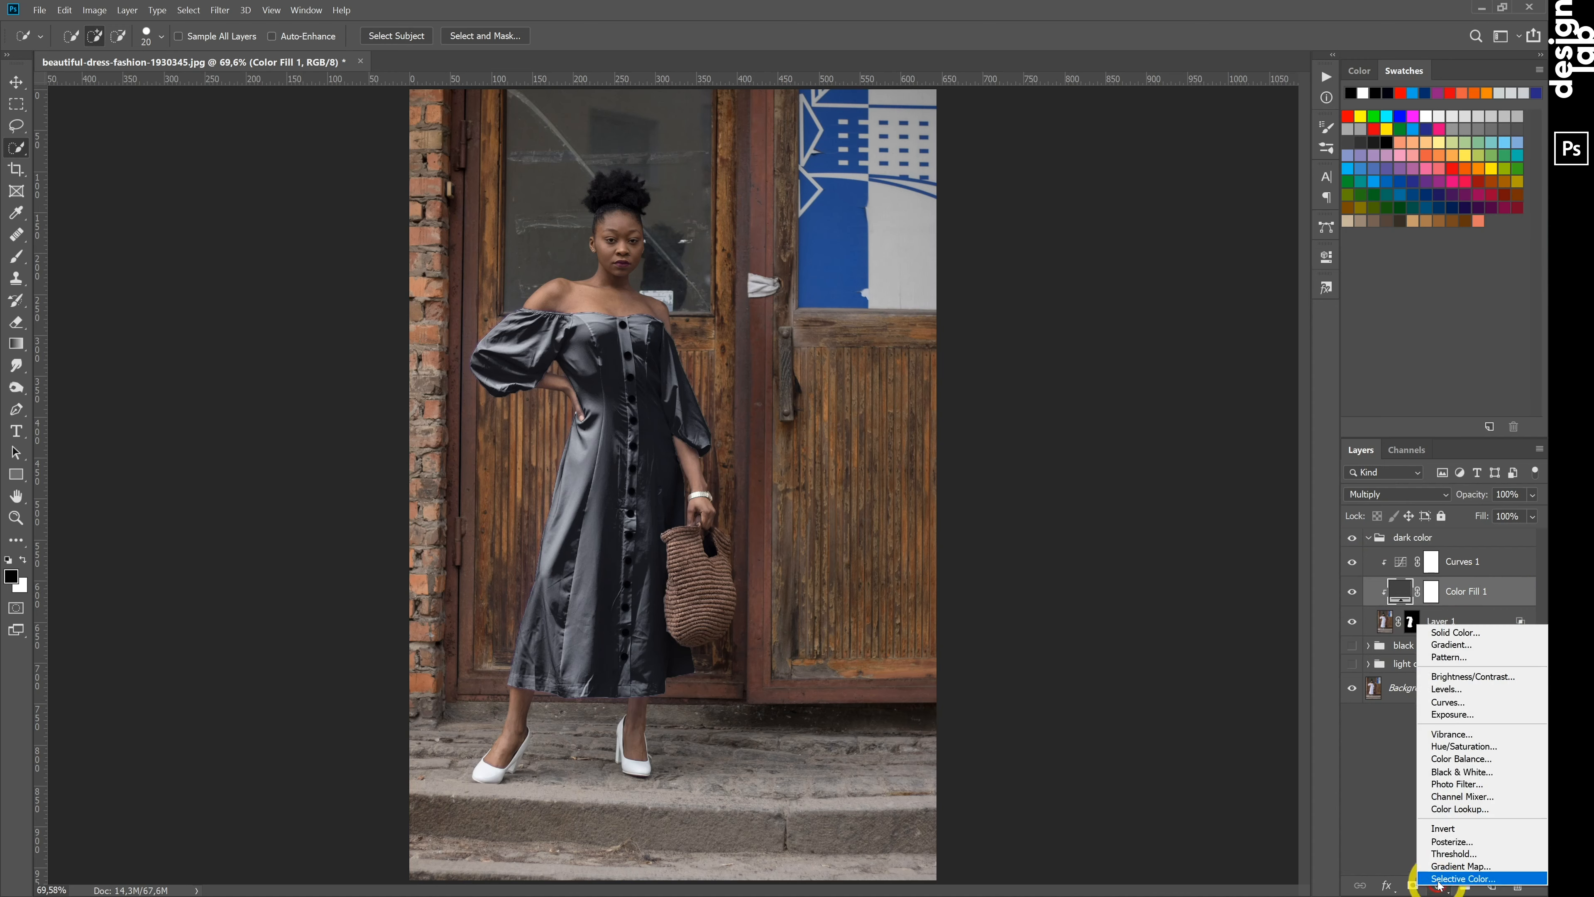
left_click(1459, 634)
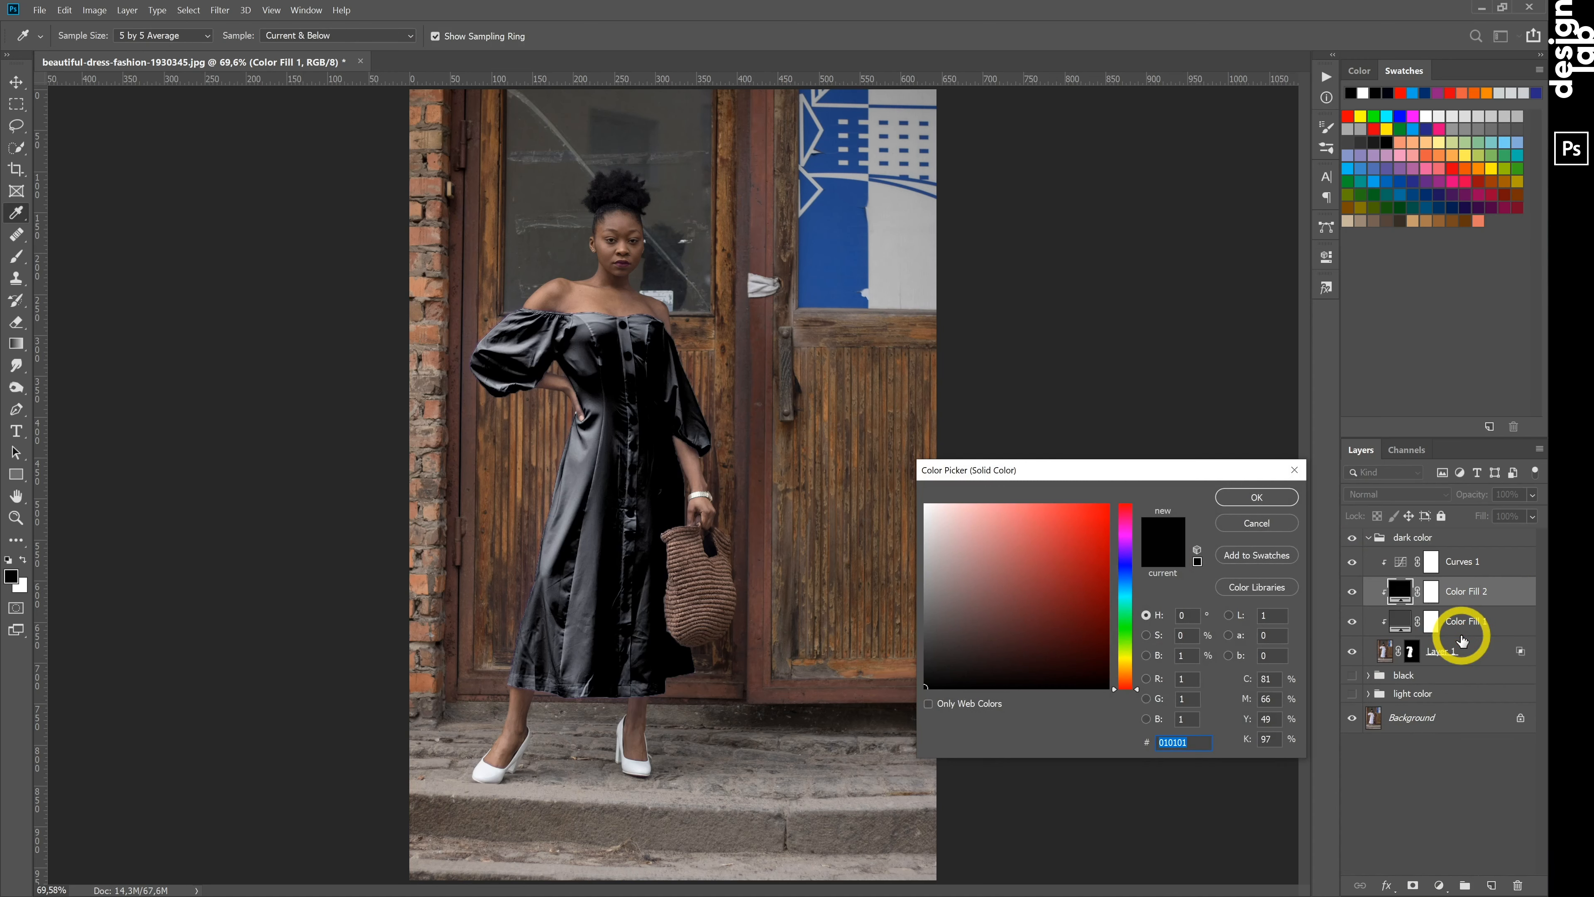
left_click(1128, 580)
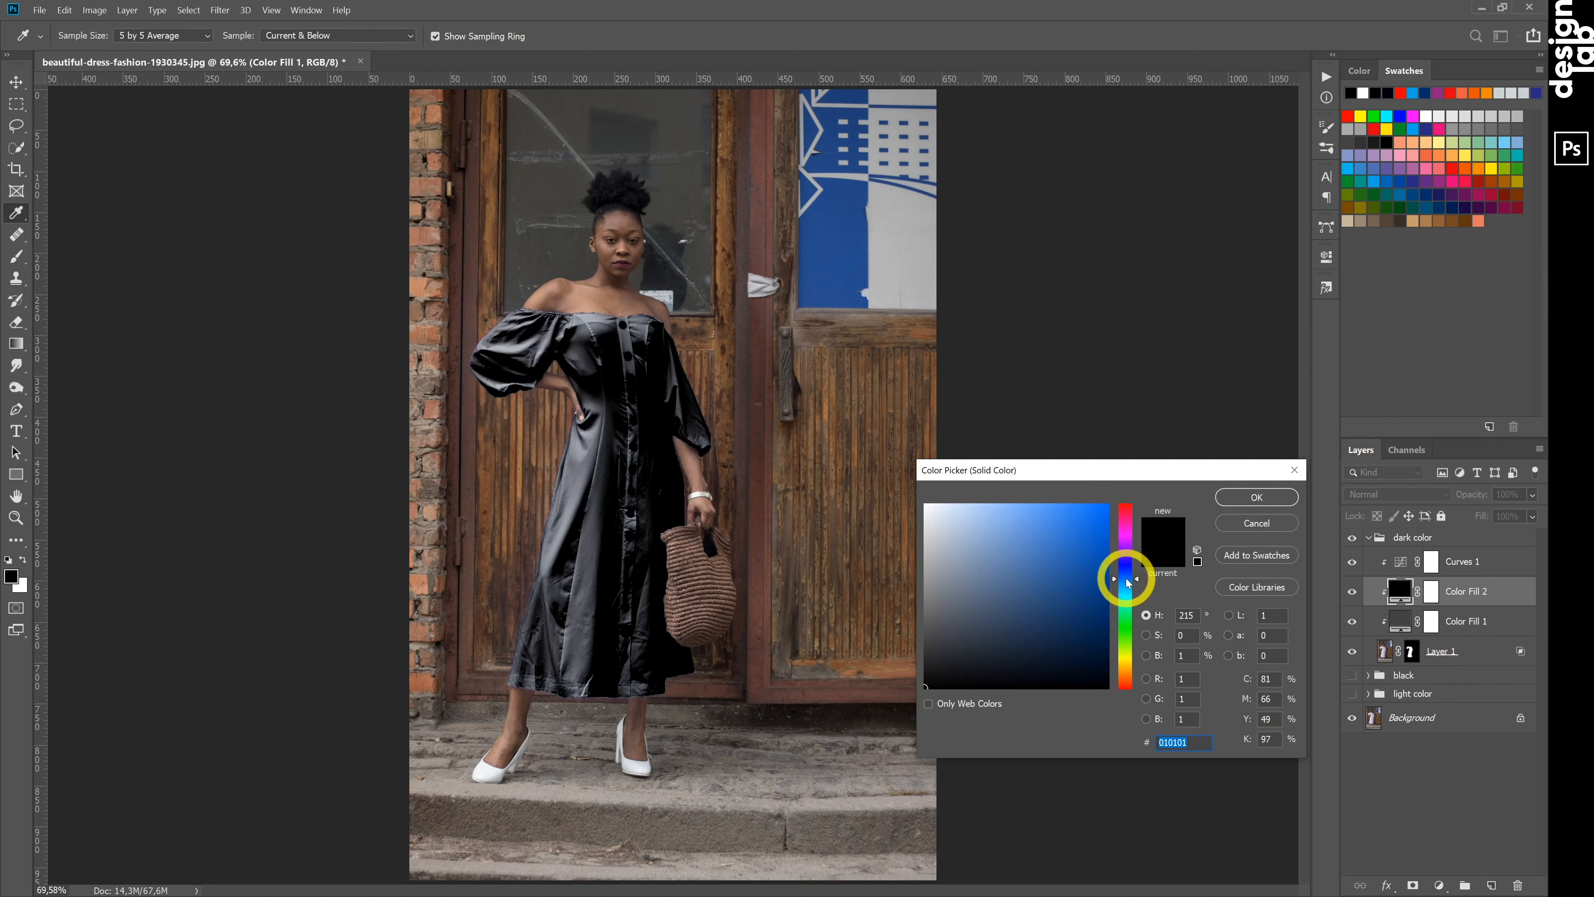
left_click(1018, 607)
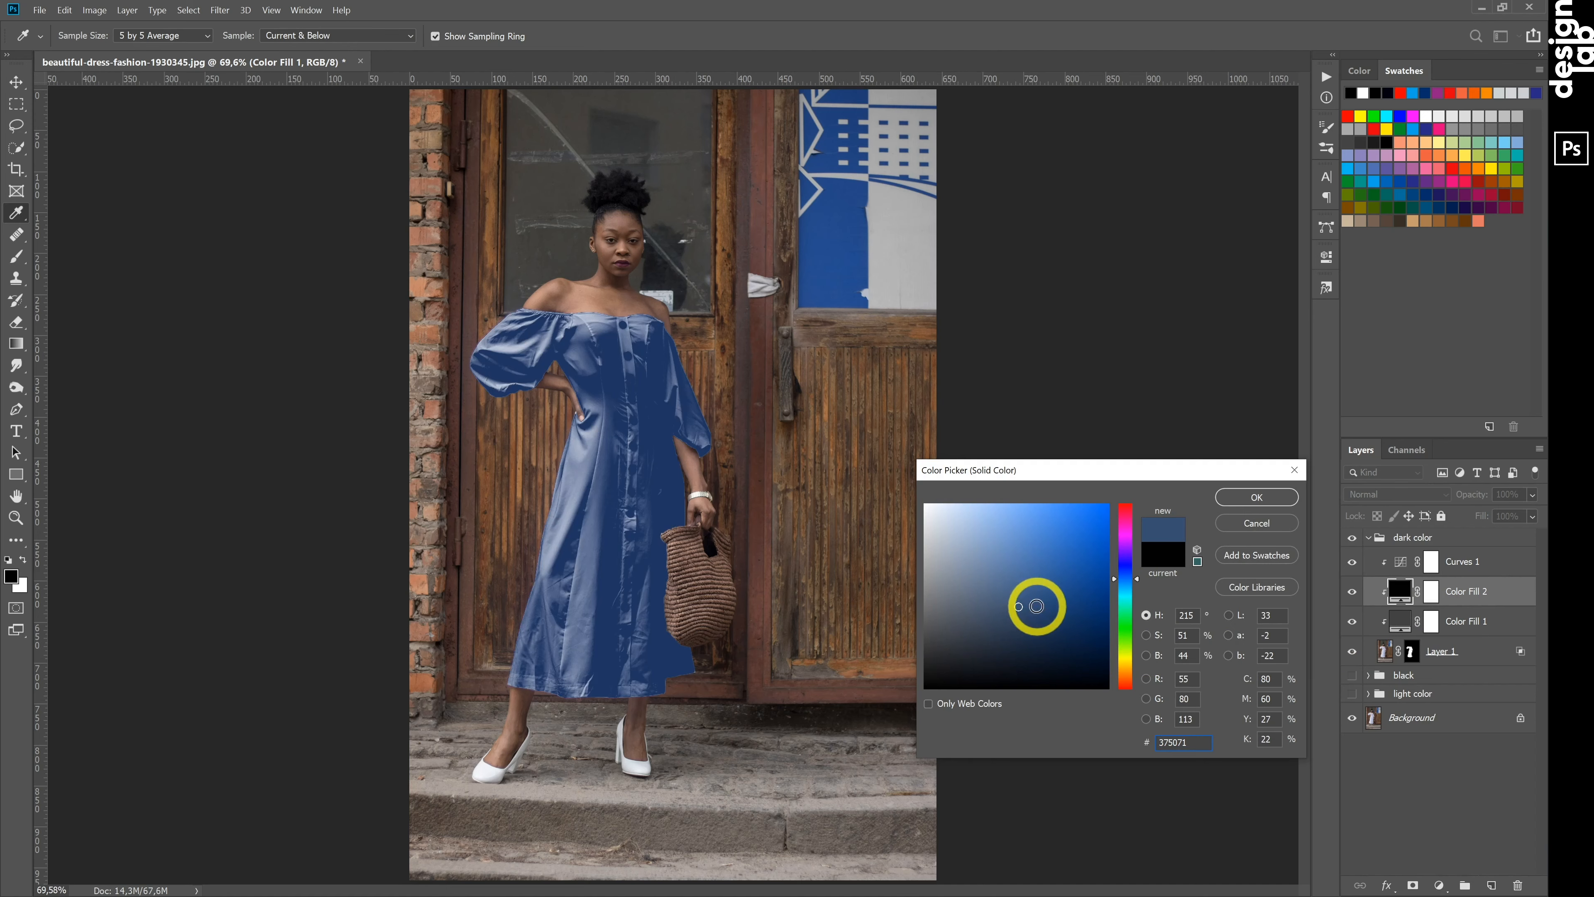
left_click(1039, 607)
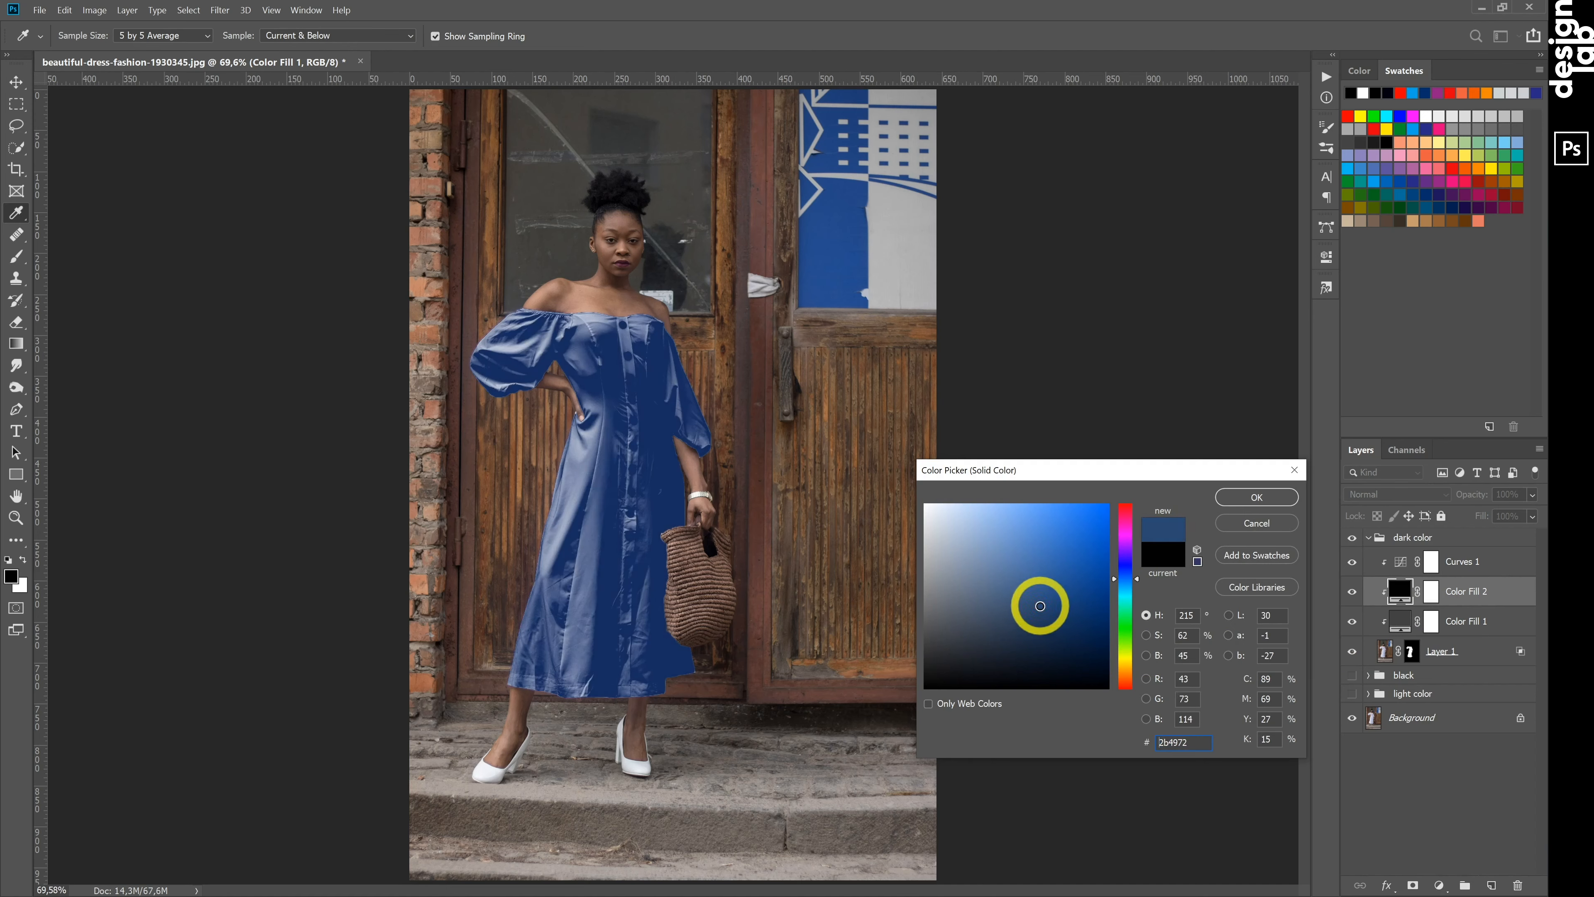
left_click_drag(1040, 606, 1044, 606)
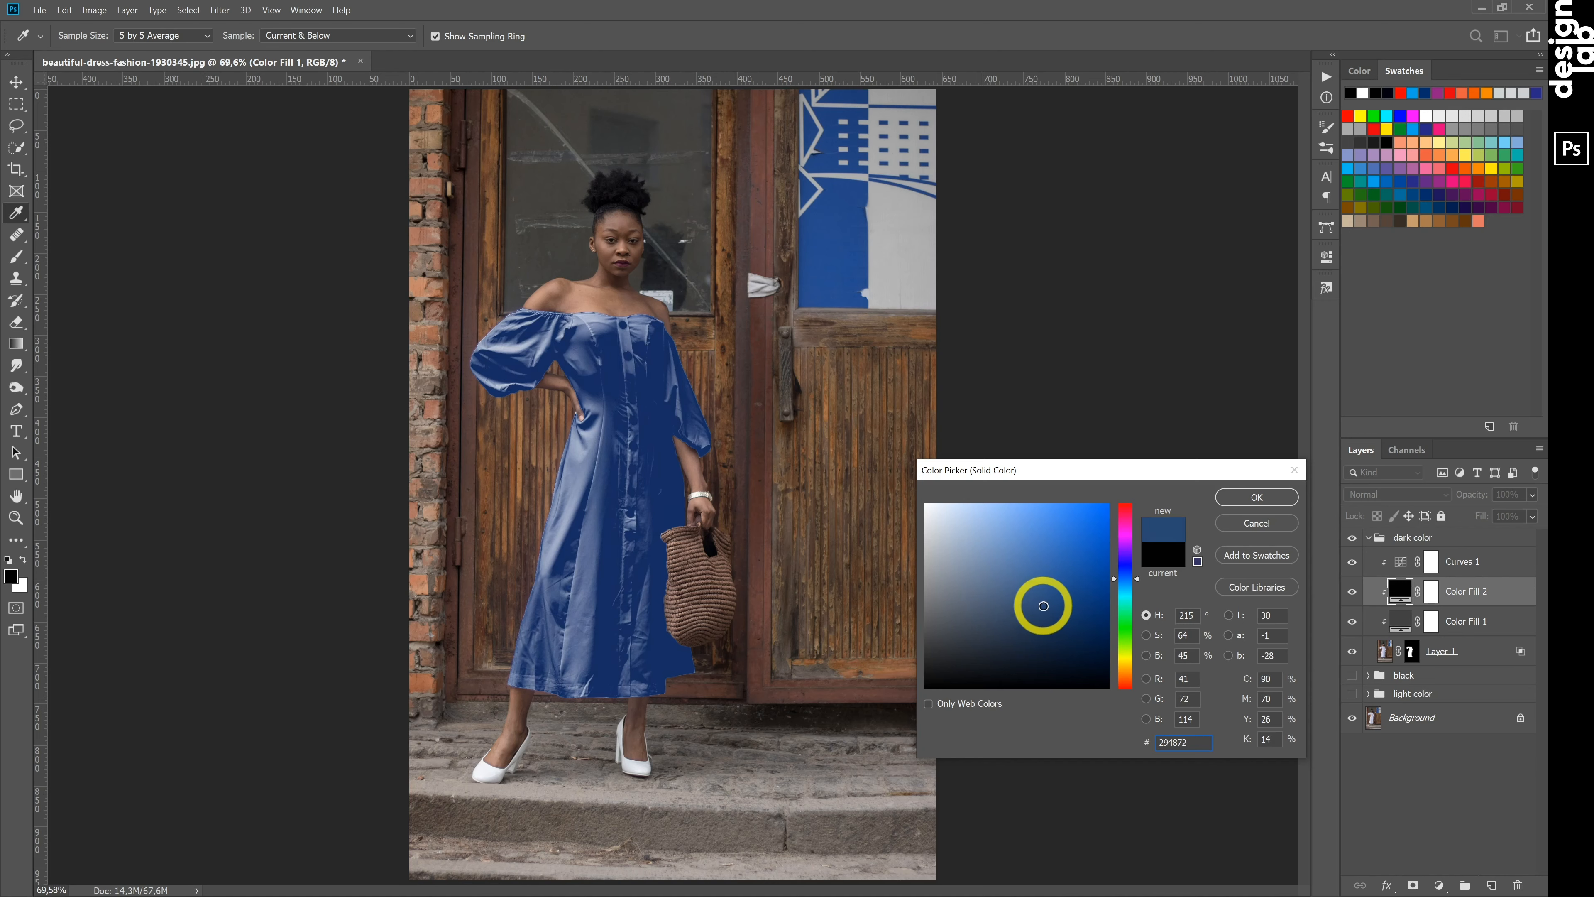
left_click(1237, 503)
left_click(1365, 494)
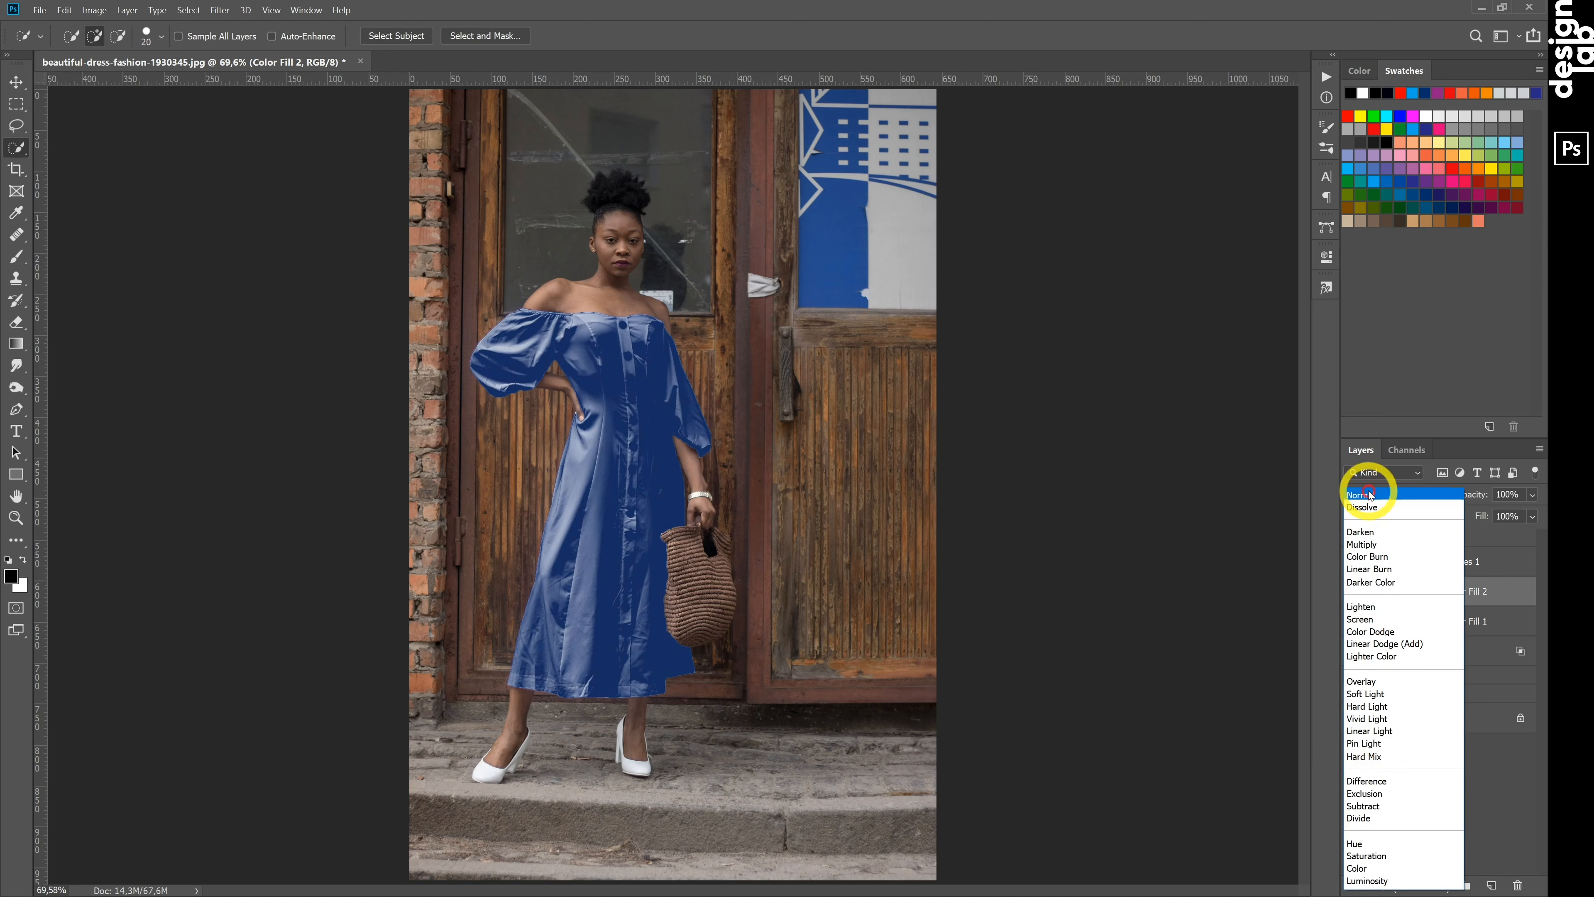
left_click(1394, 869)
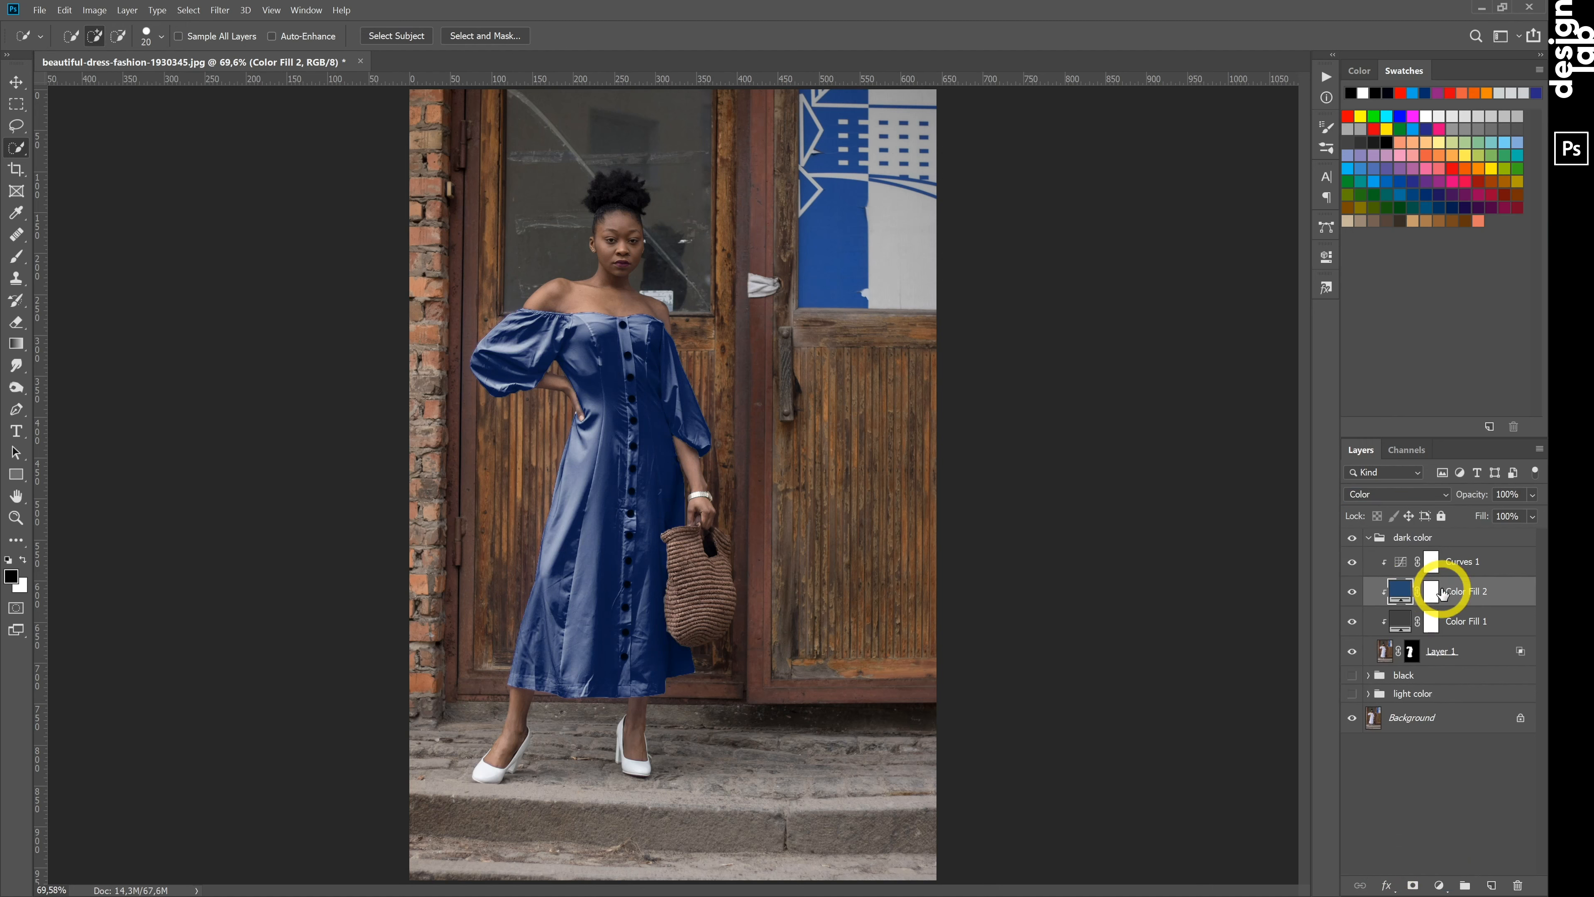
Steepen the dark color group's RGB curve with its upper point at input 168, output 215 and lower point at input 94, output 72; collapse the group
double_click(1401, 561)
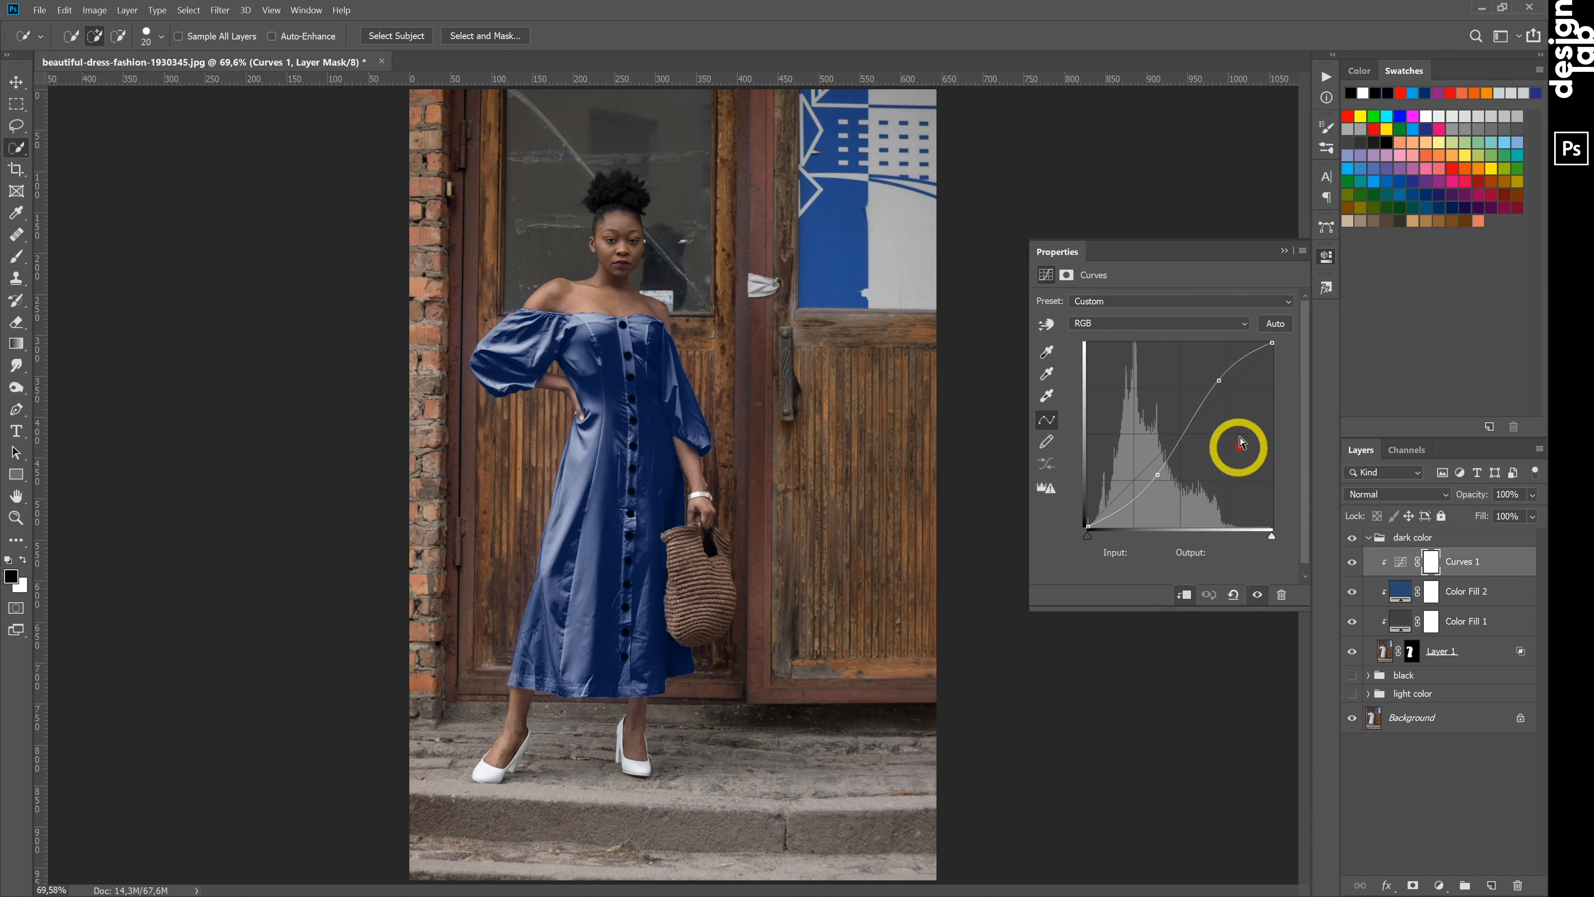
left_click_drag(1218, 380, 1211, 372)
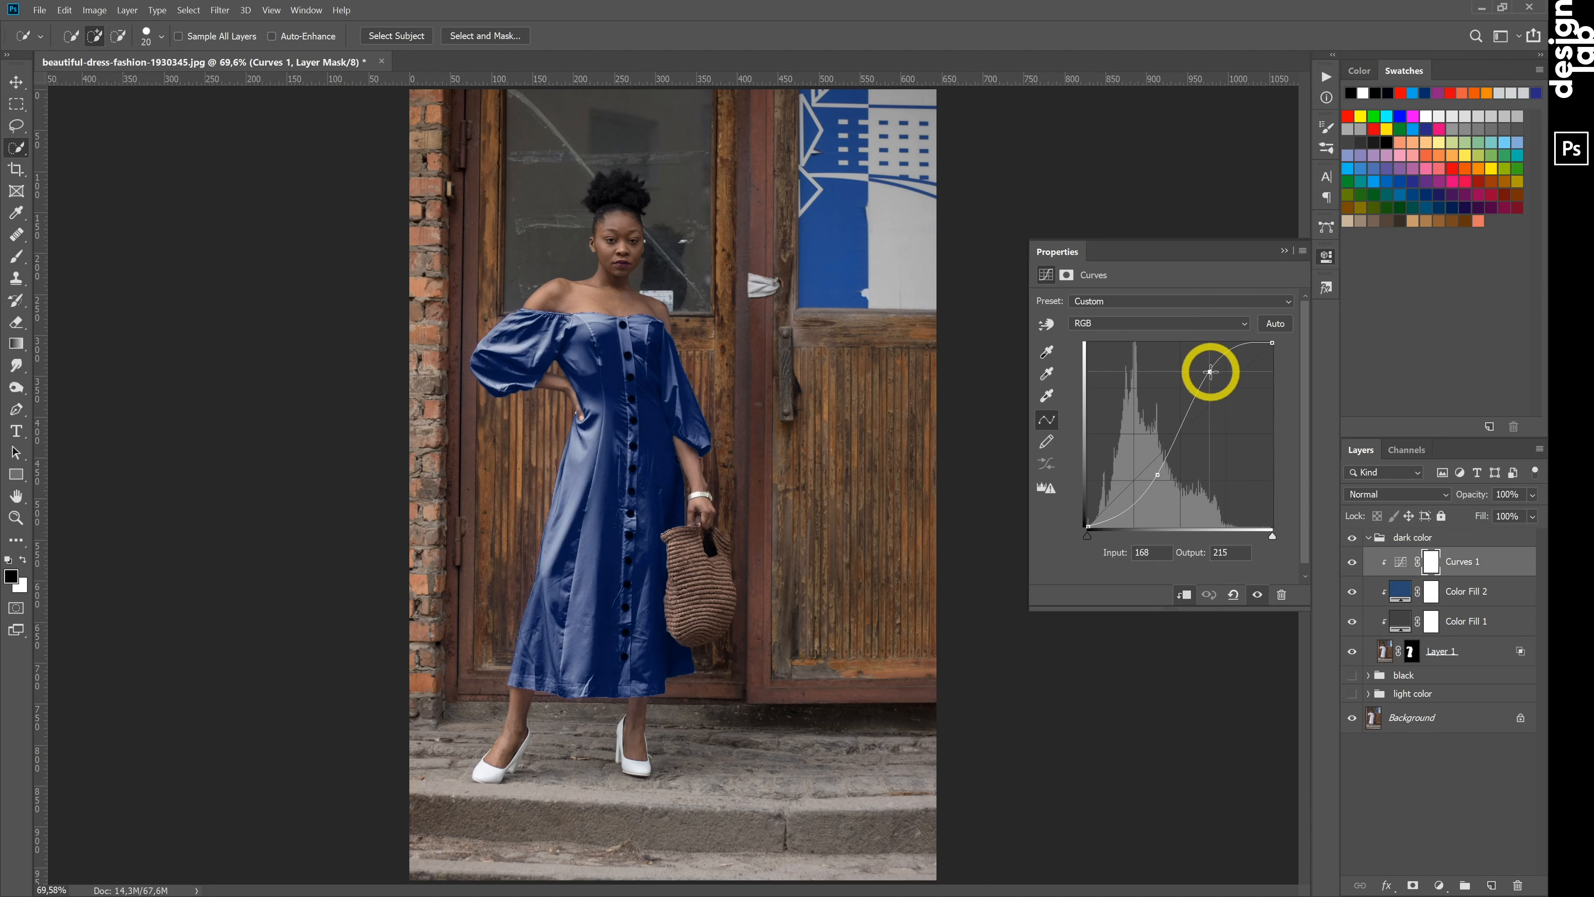
mouse_move(1161, 473)
left_mouse_down()
mouse_move(1145, 465)
mouse_move(1158, 475)
left_mouse_up()
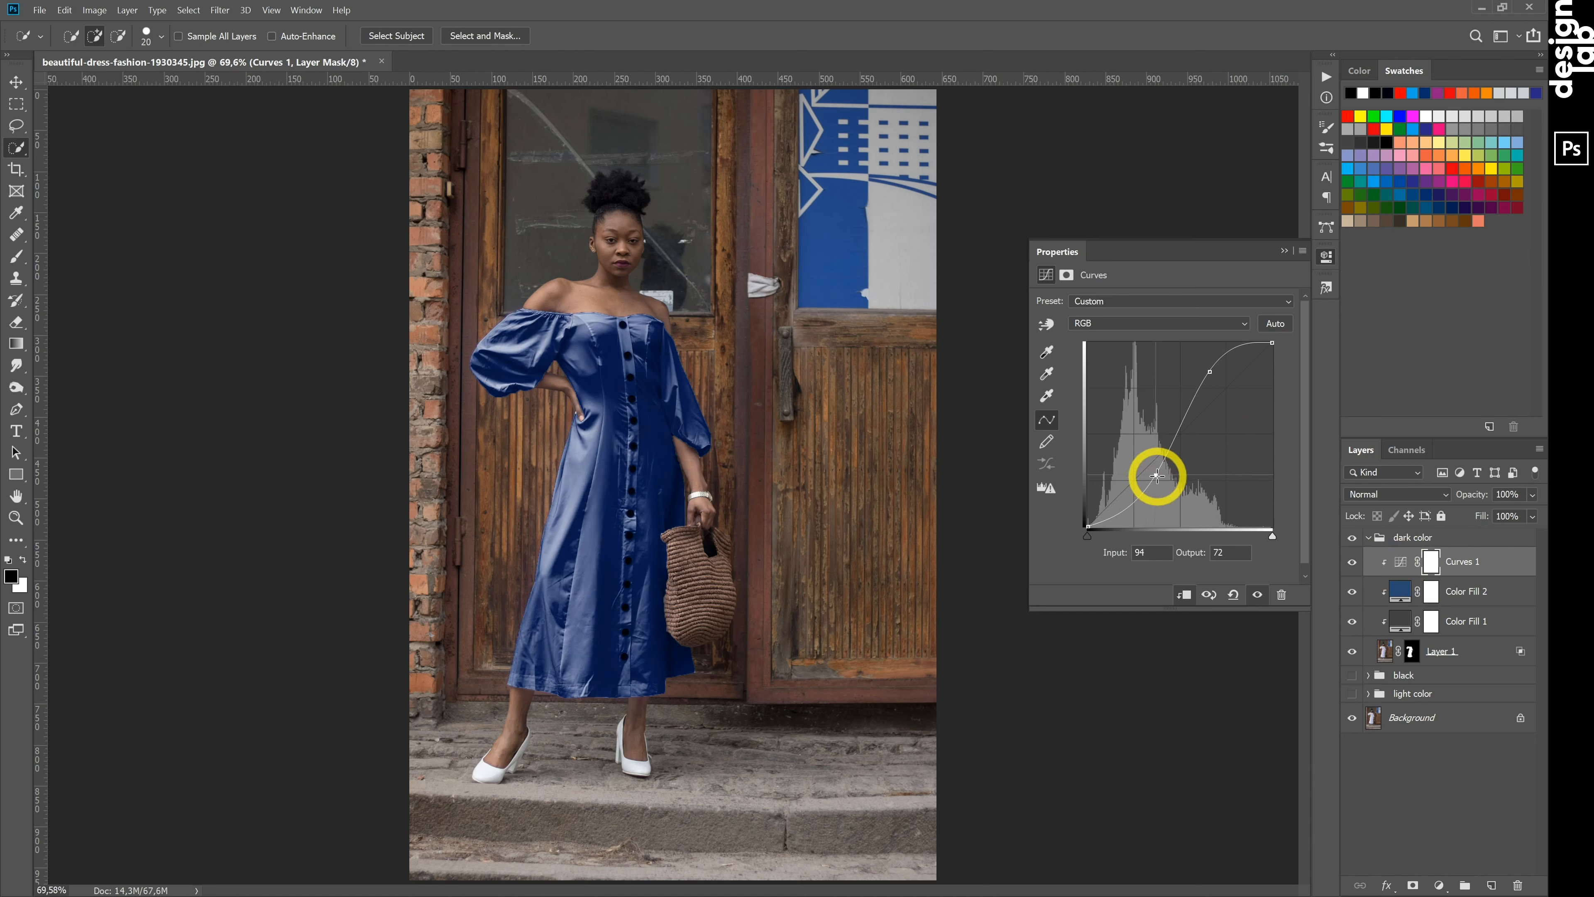
left_click(1367, 539)
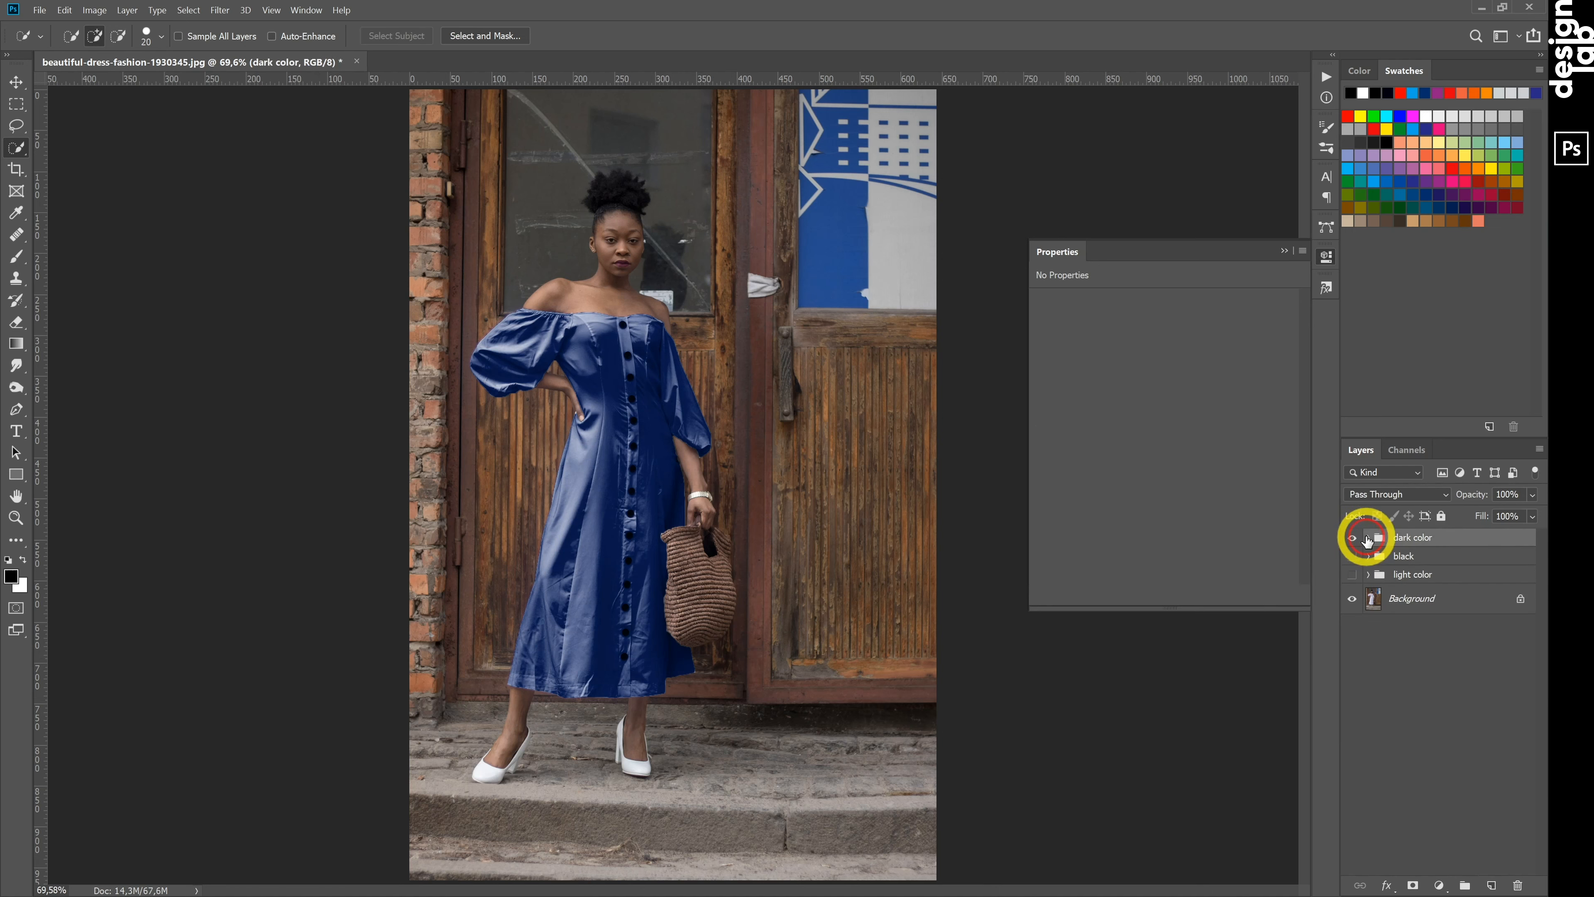
Compare the original white dress with the light color, black and dark color groups by showing each one alone, ending with dark color visible
left_click(1353, 538)
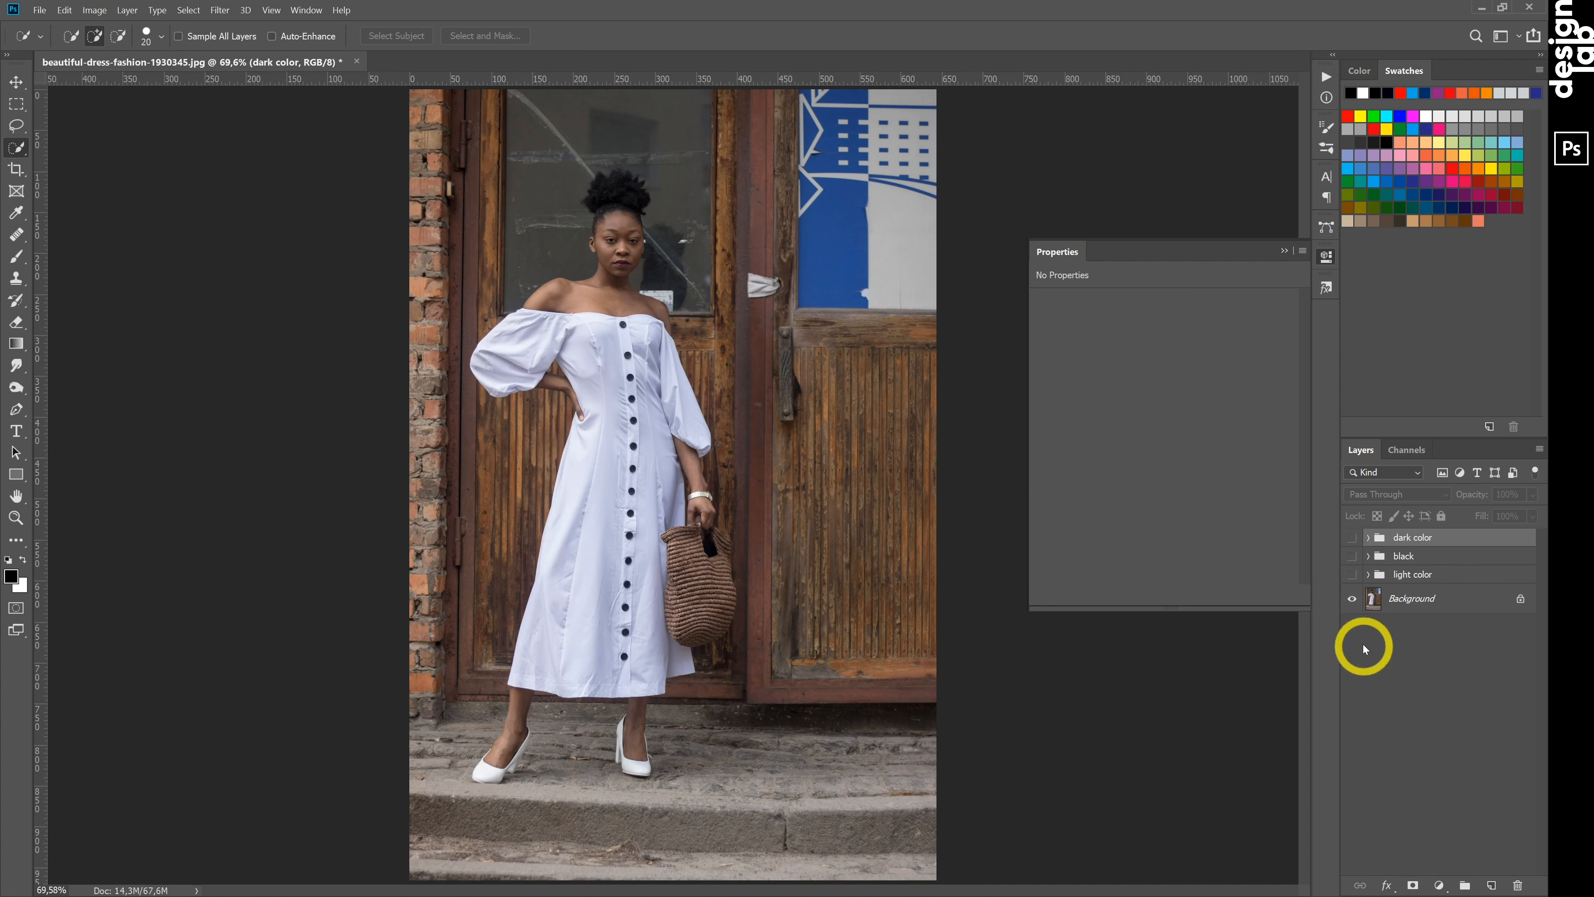
left_click(1353, 576)
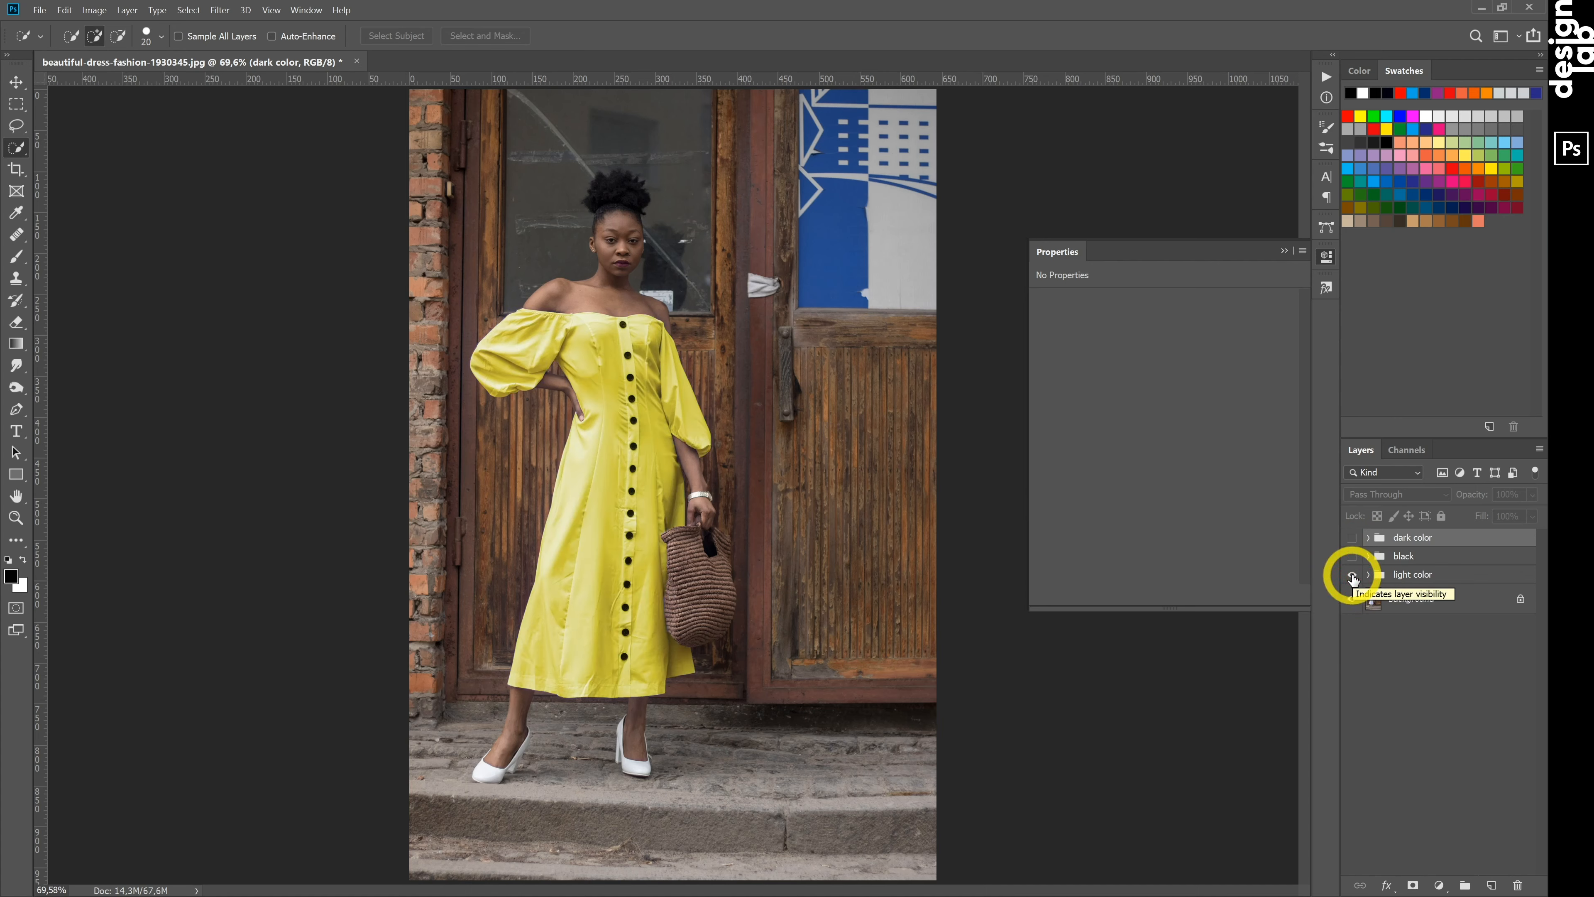
left_click(1353, 576)
left_click(1353, 557)
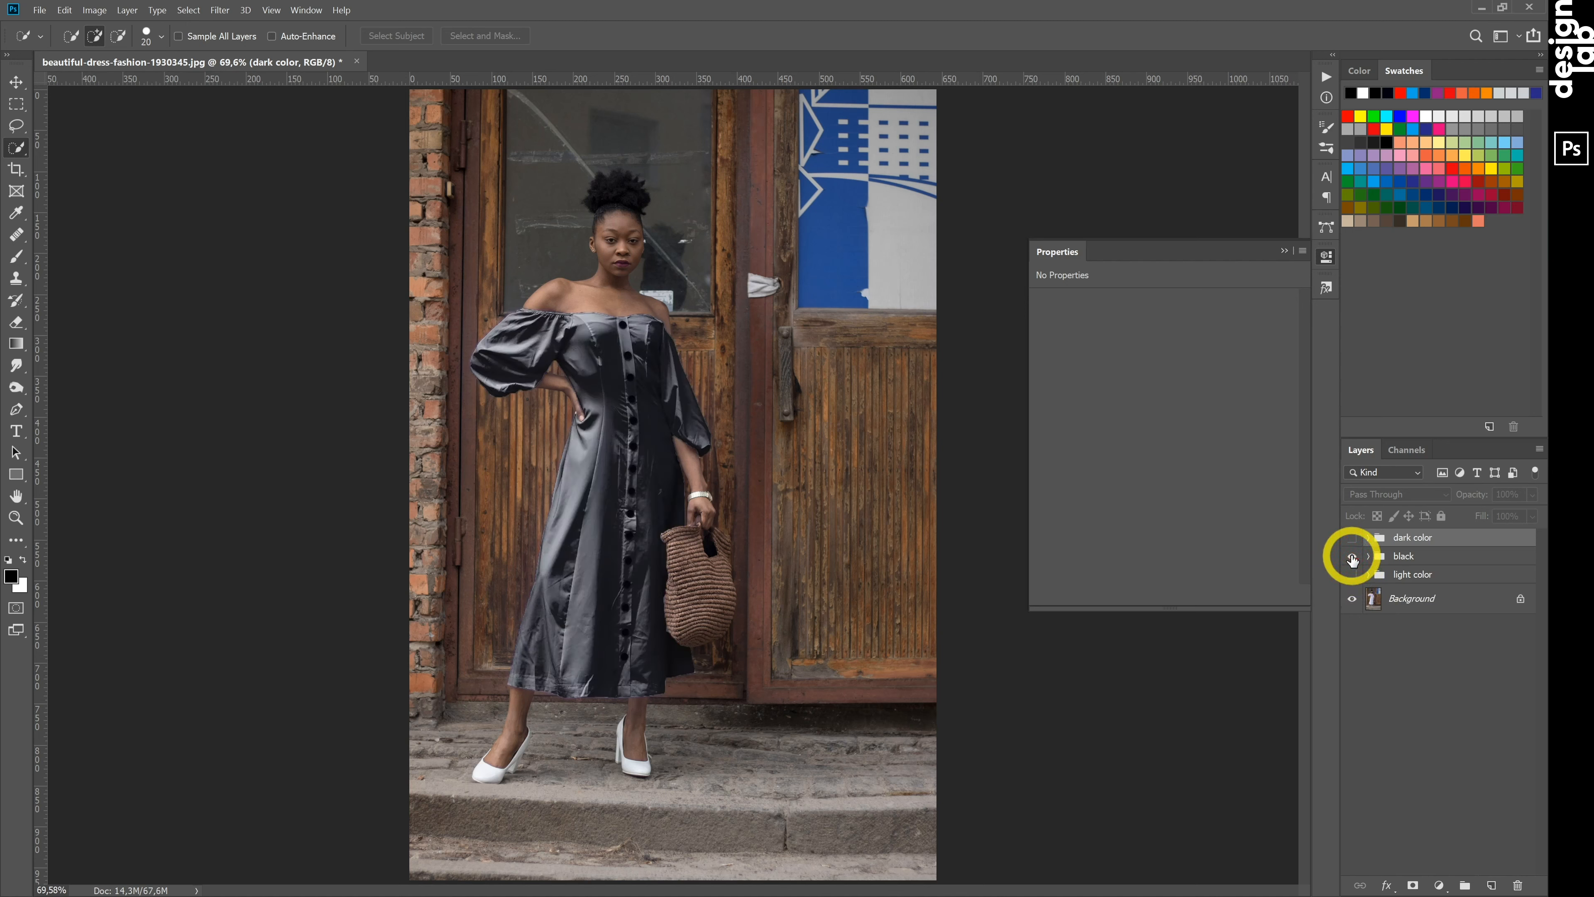
left_click(1353, 557)
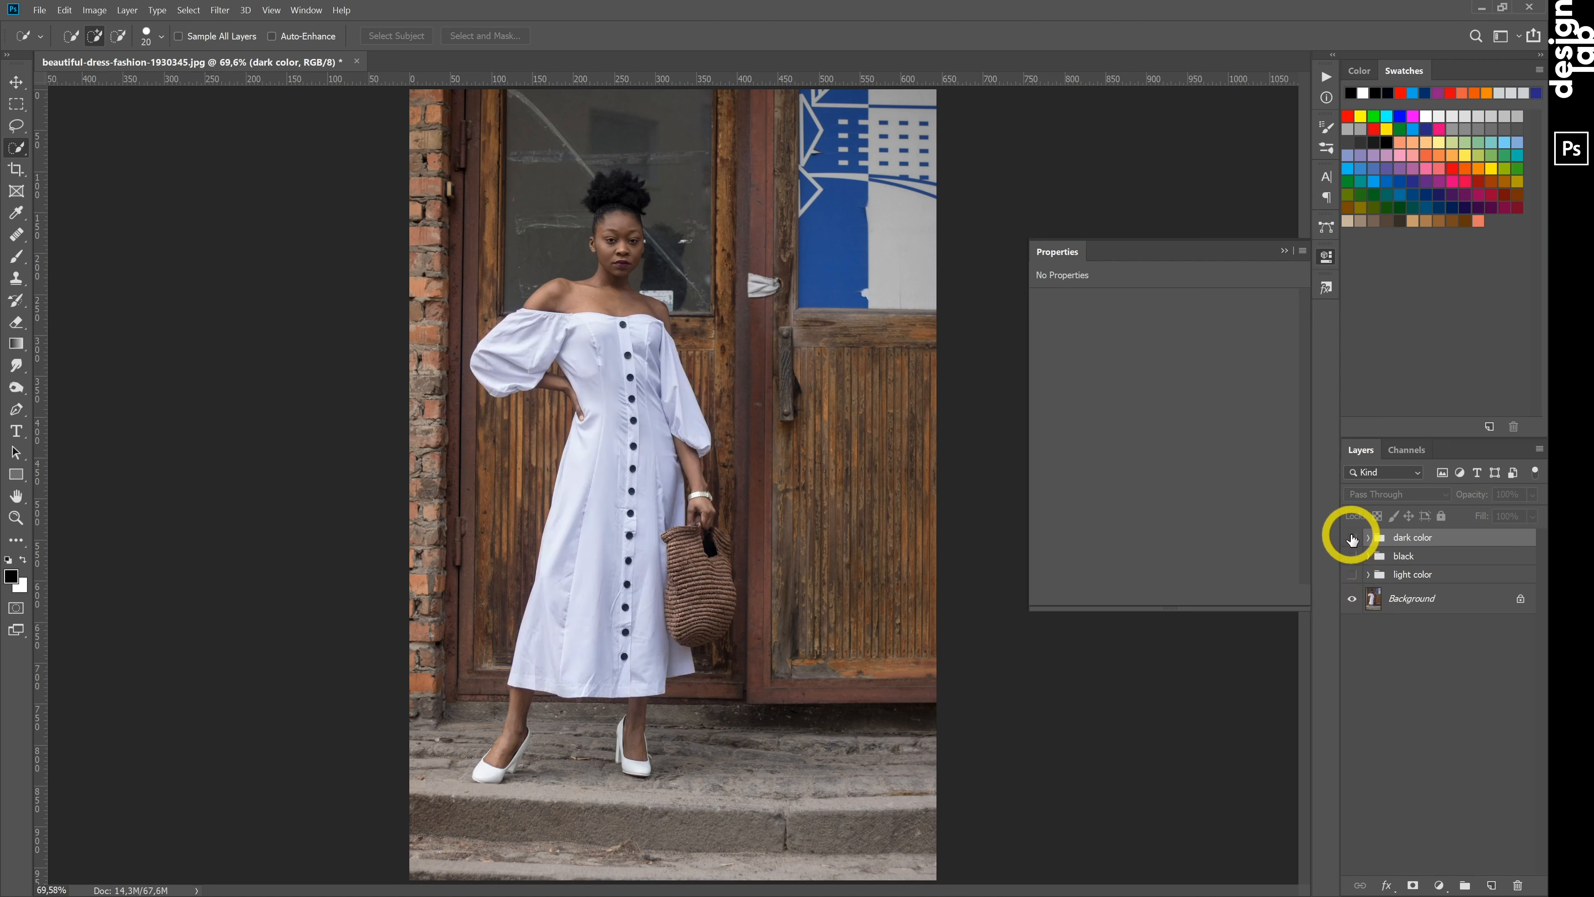
left_click(1352, 538)
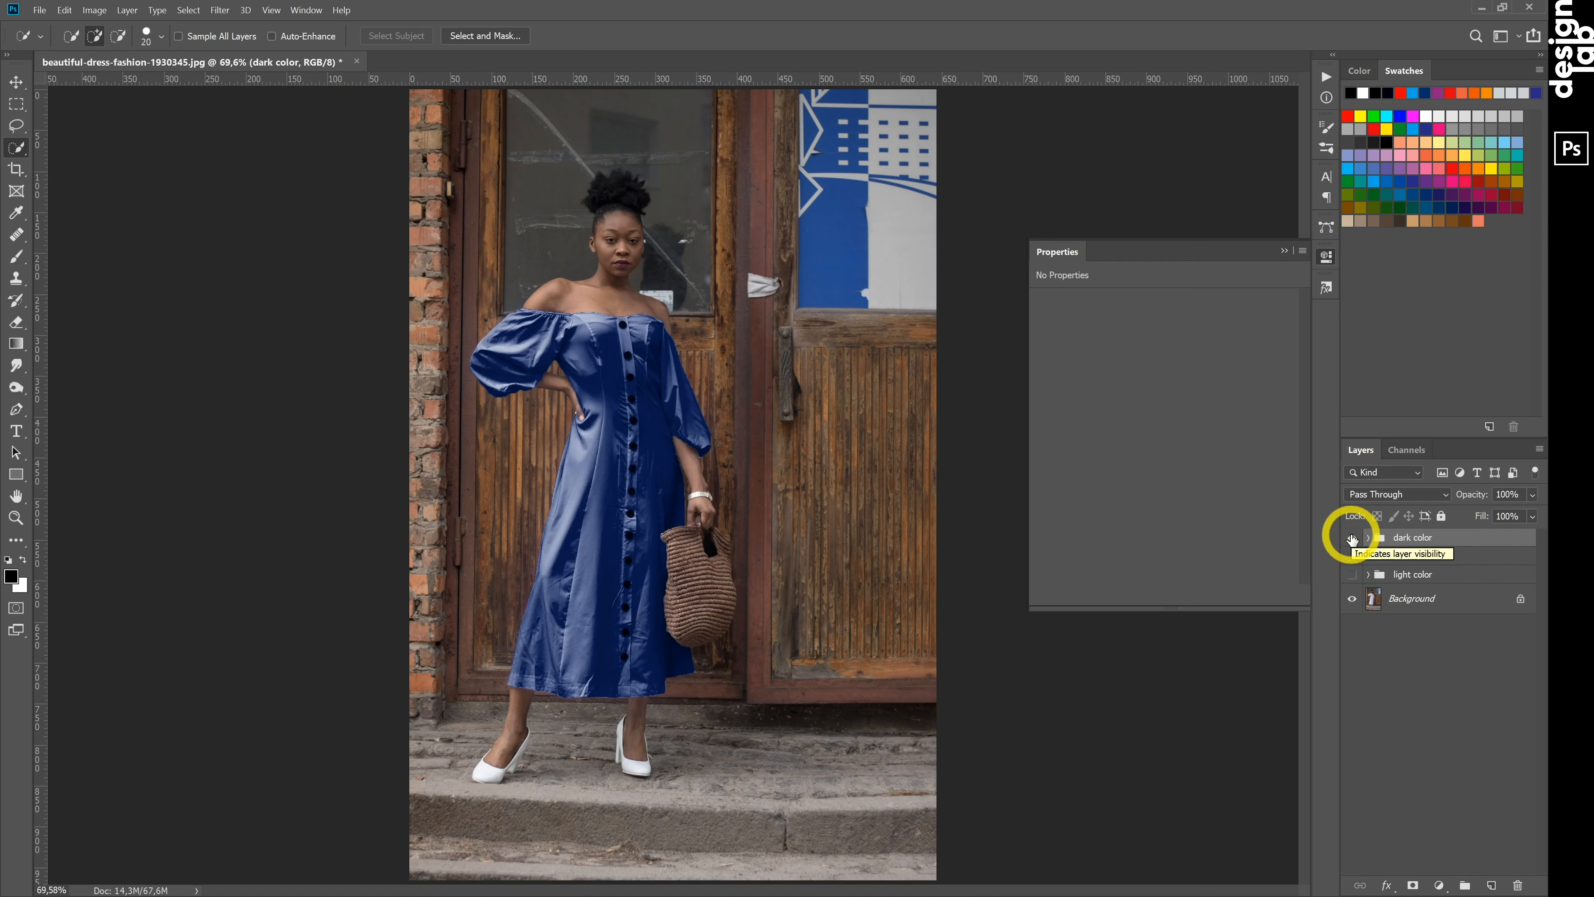